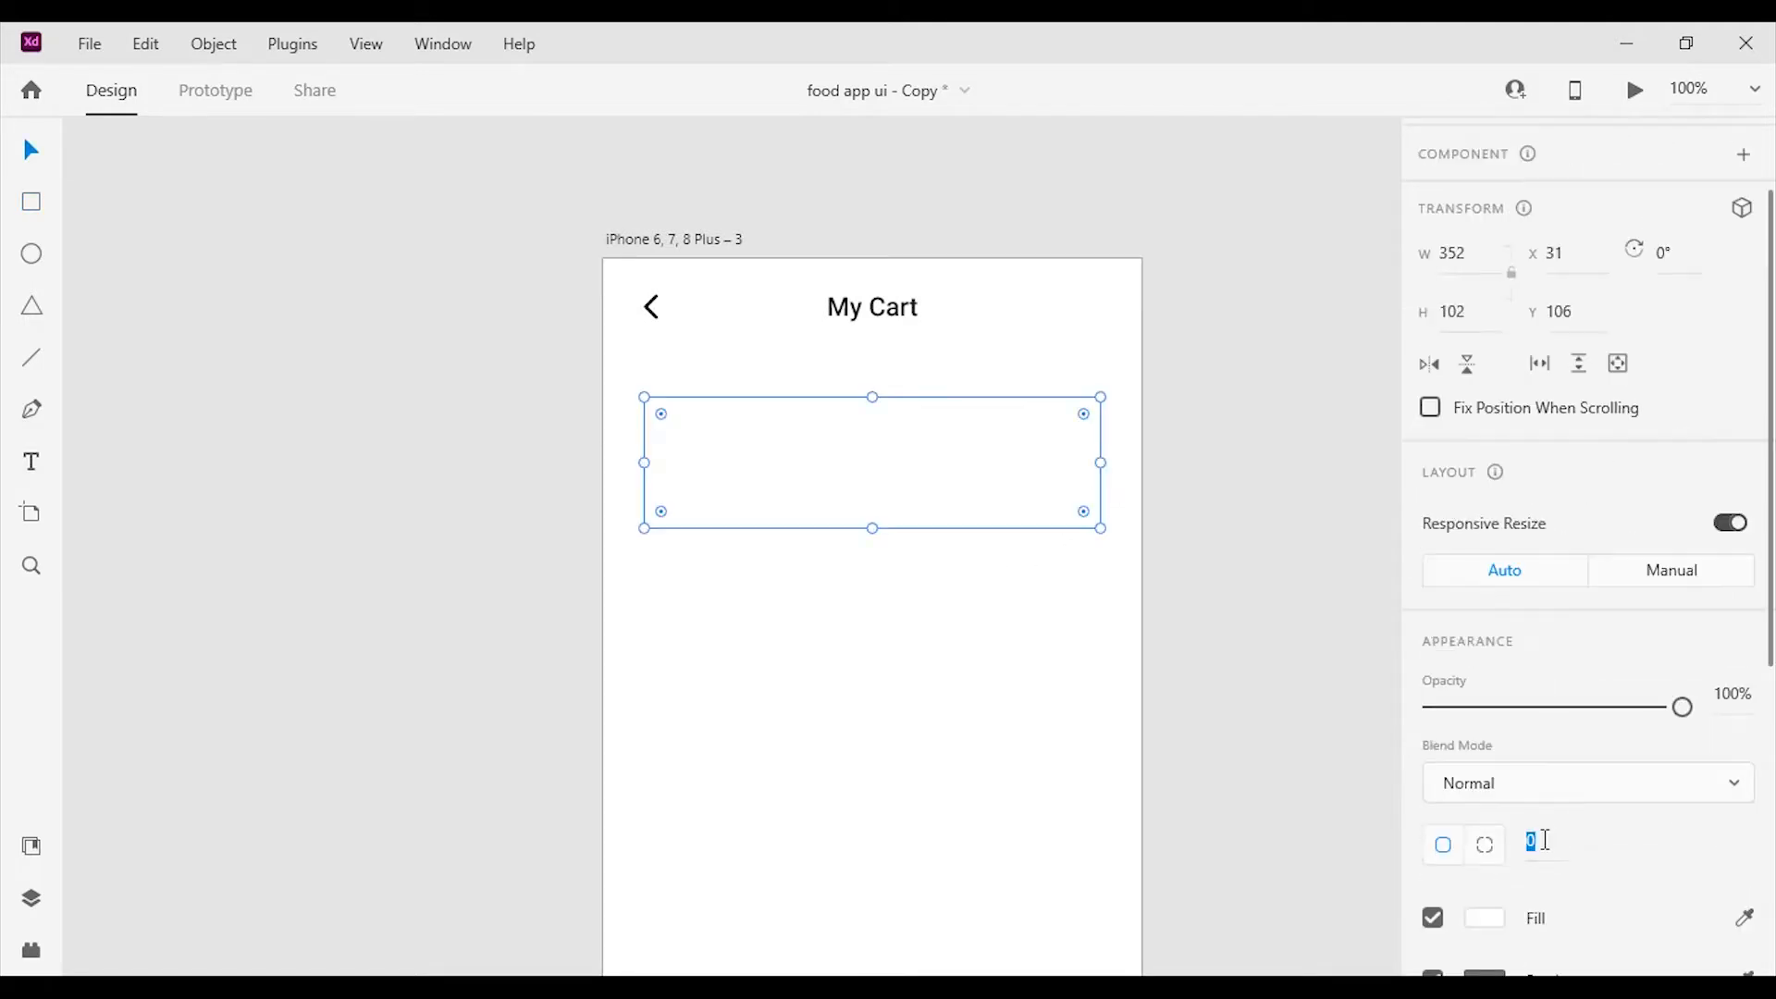
Set the card rectangle's corner radius to 15 and remove its border.
click(1545, 840)
text(15)
key(Return)
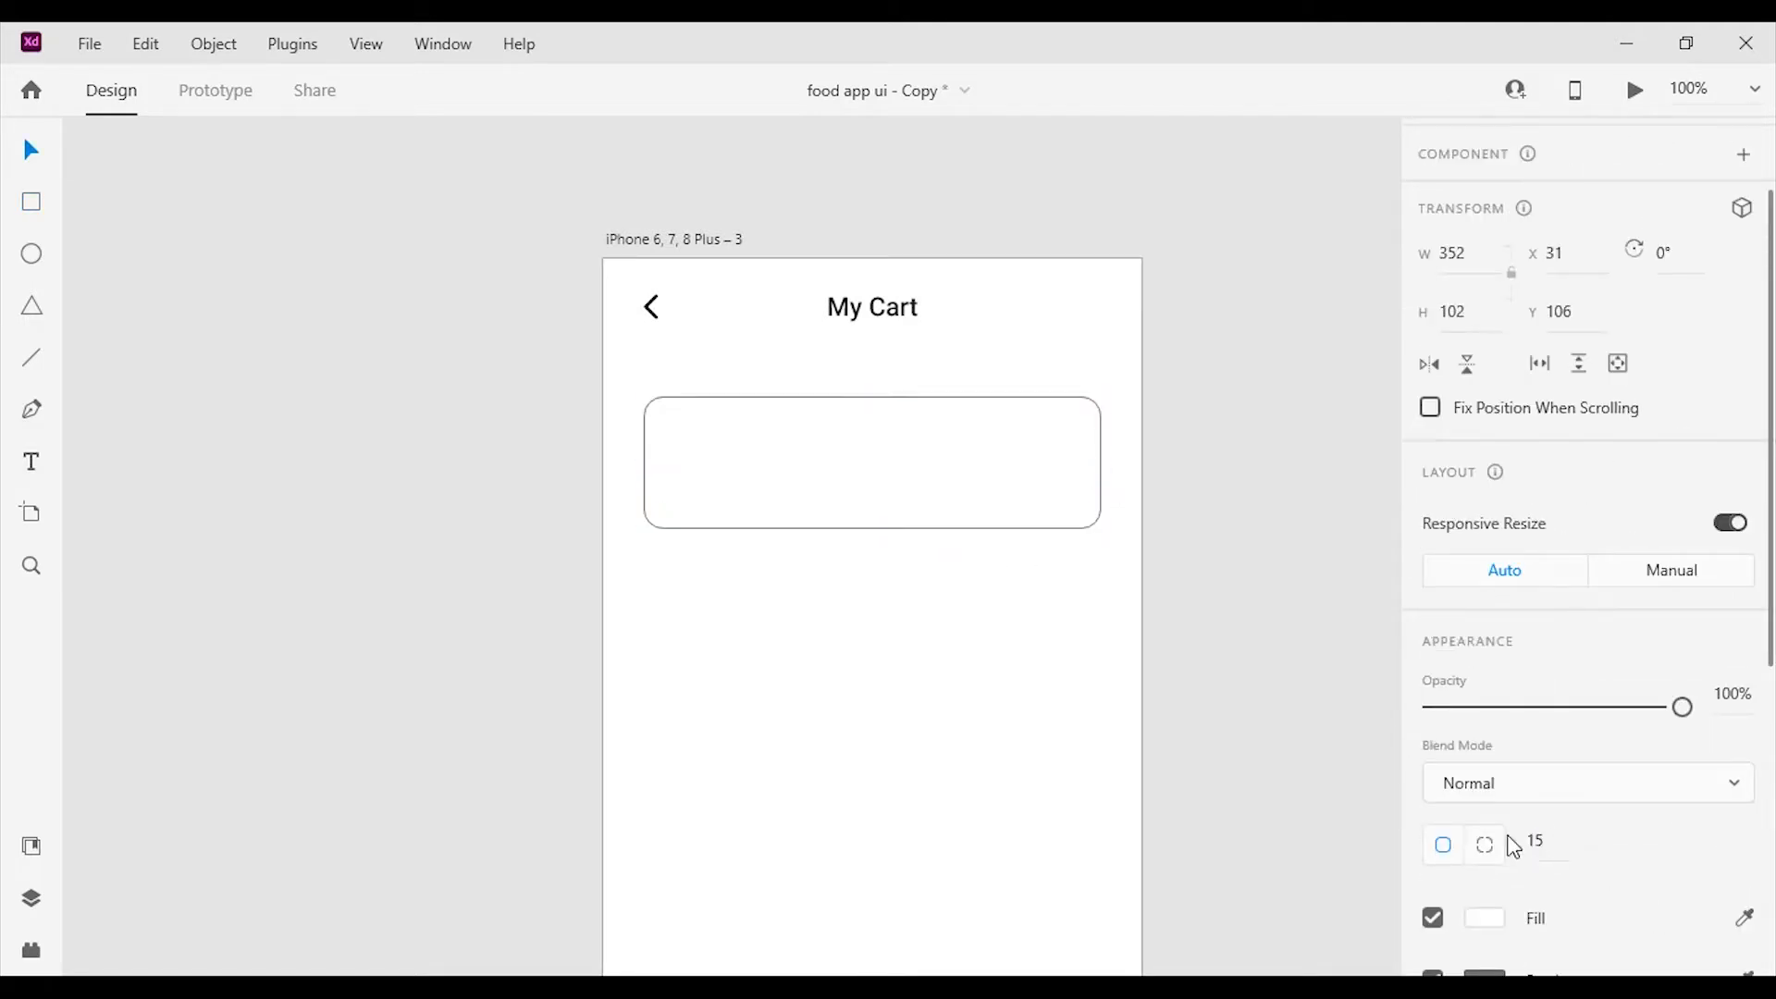
scroll(1528, 876, down, 4)
click(1433, 597)
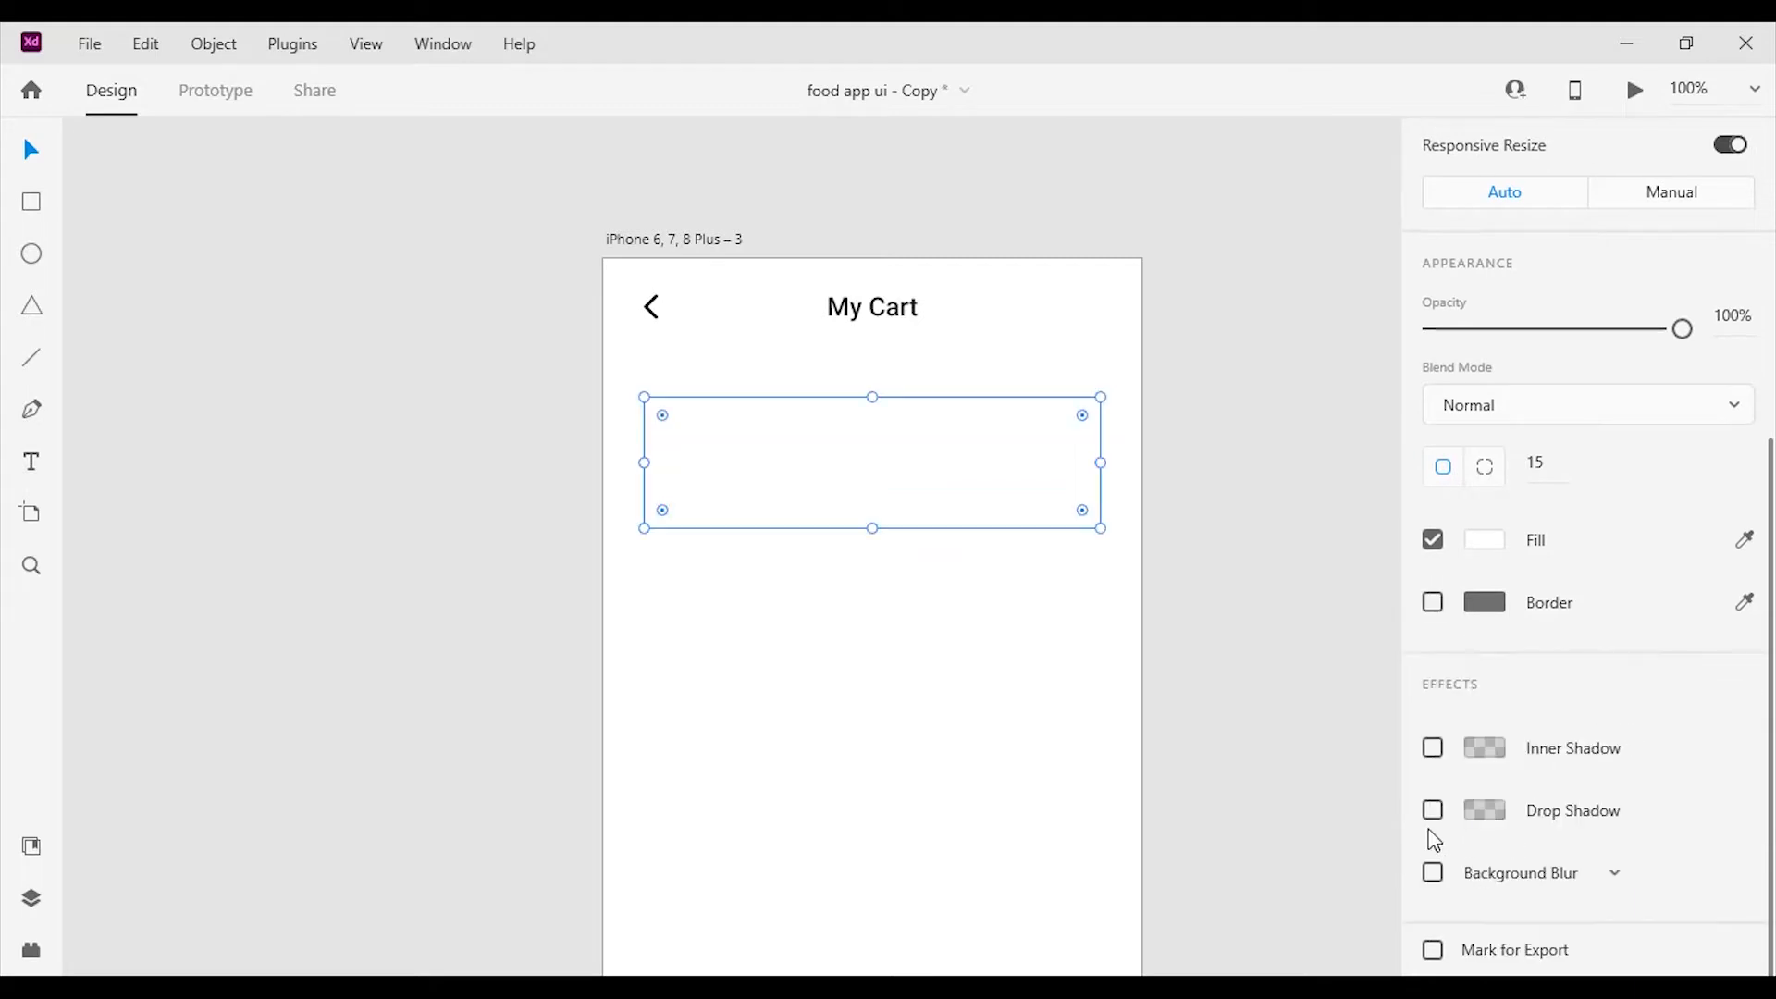
Add a soft drop shadow around the card and reduce its vertical offset.
click(1433, 810)
scroll(1514, 863, down, 2)
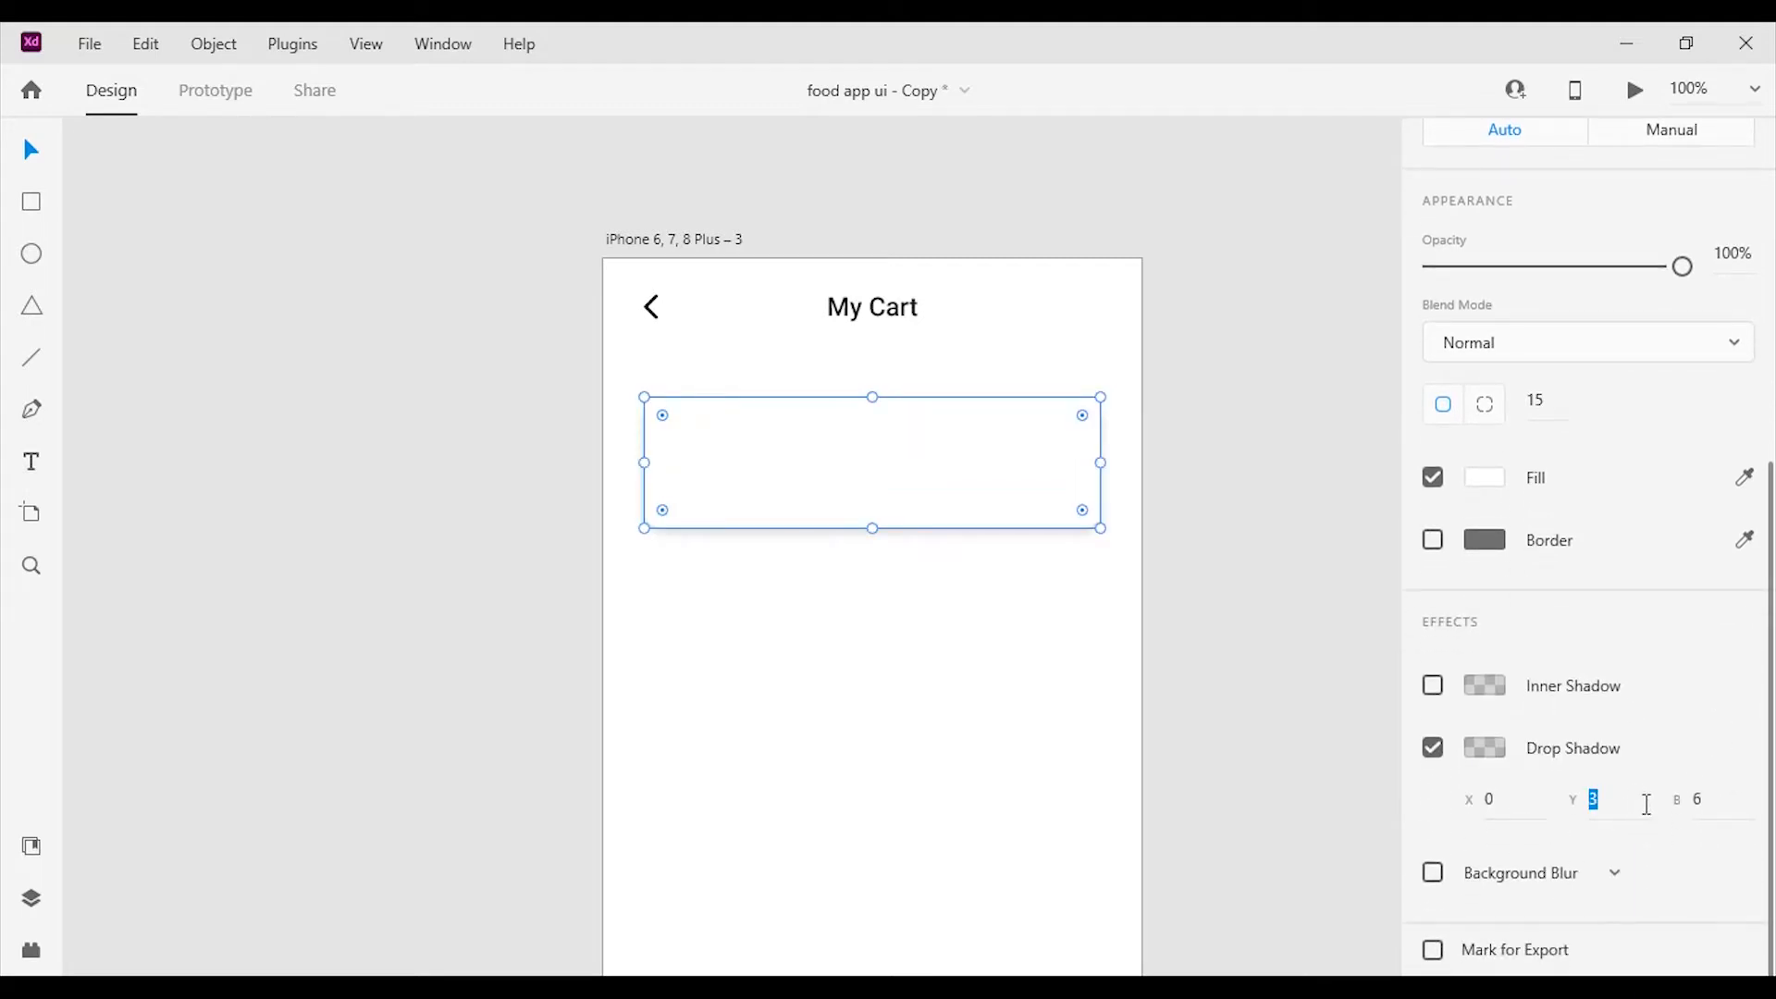
key(Down)
key(Down)
key(Down)
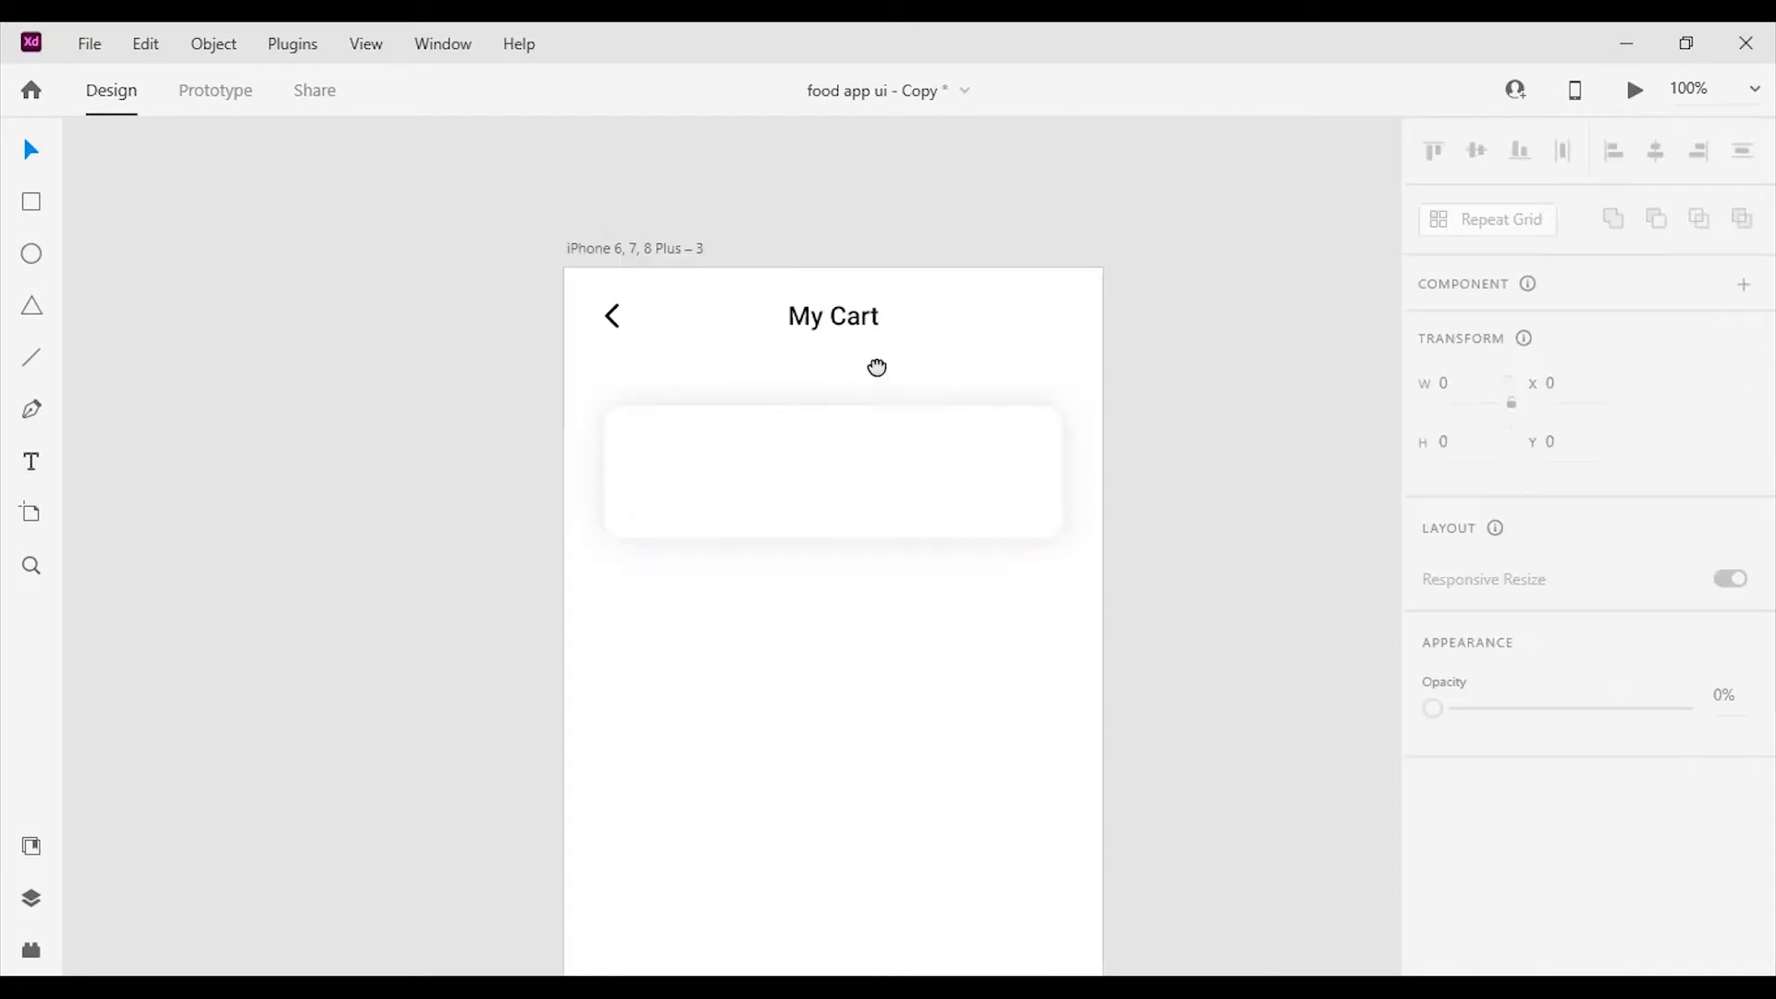
Place the 70 by 70 salad bowl image at the card's left side and nudge it down to centre it vertically.
drag(876, 364, 877, 317)
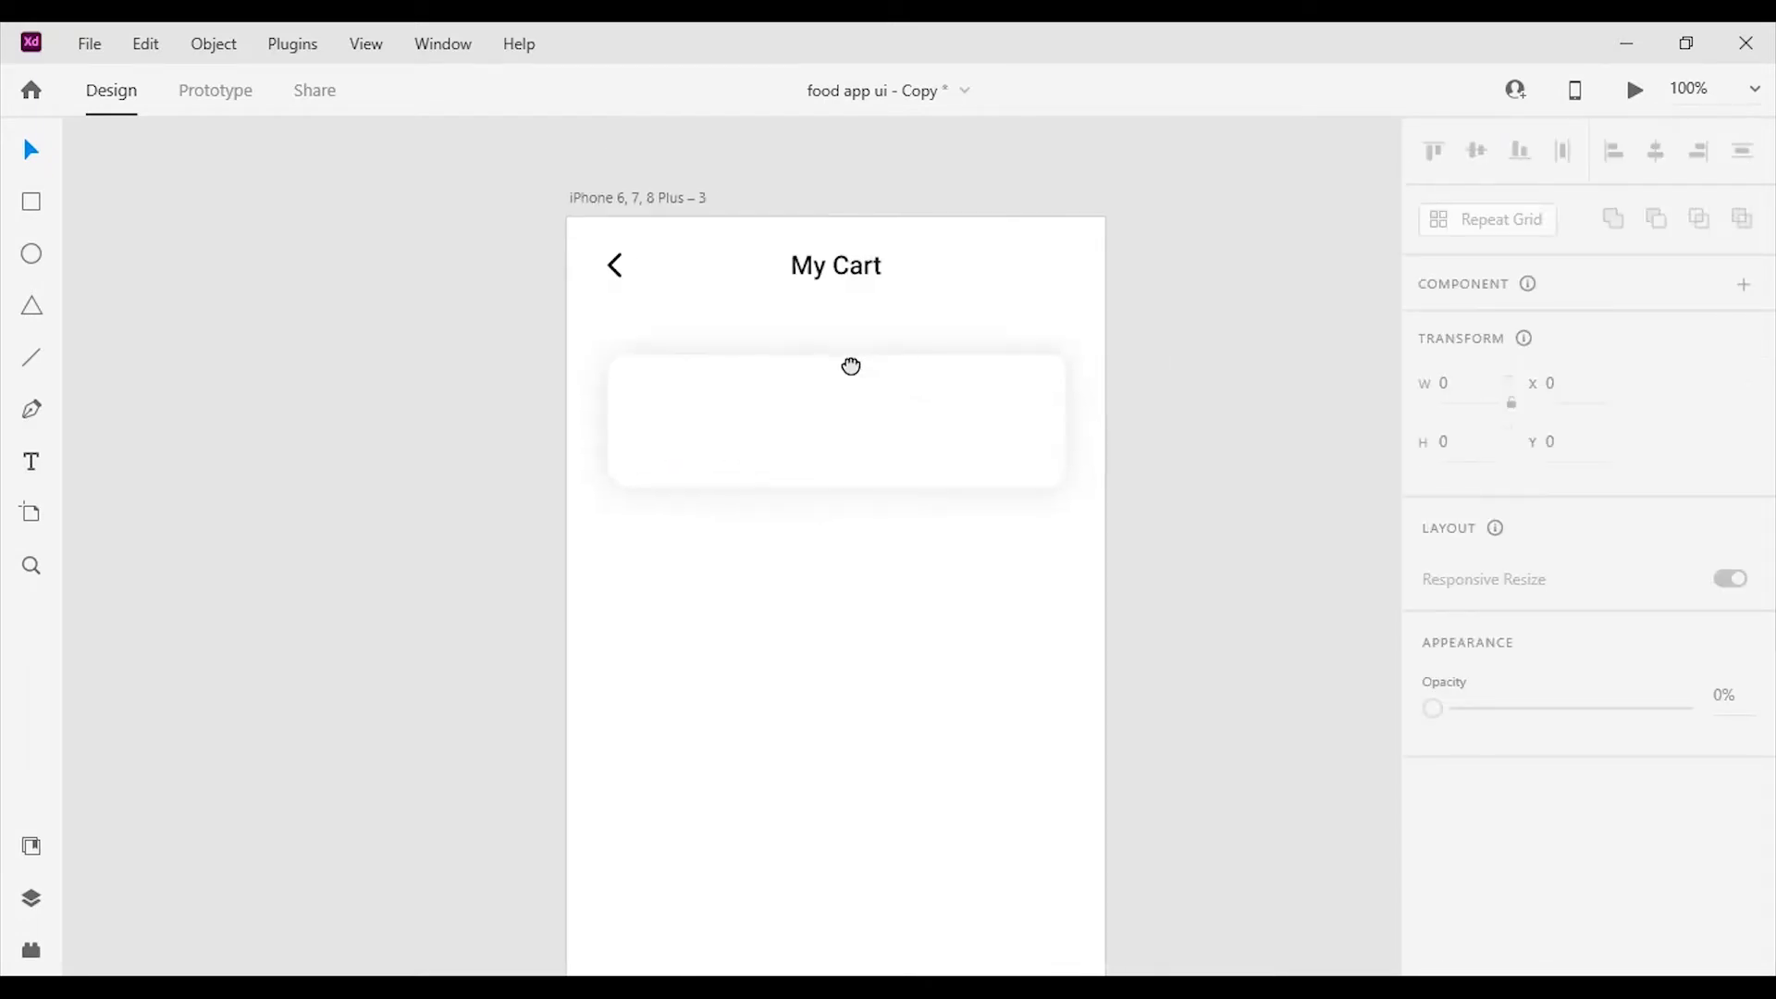
drag(418, 211, 851, 609)
drag(292, 213, 1091, 841)
drag(663, 701, 319, 289)
drag(917, 192, 919, 183)
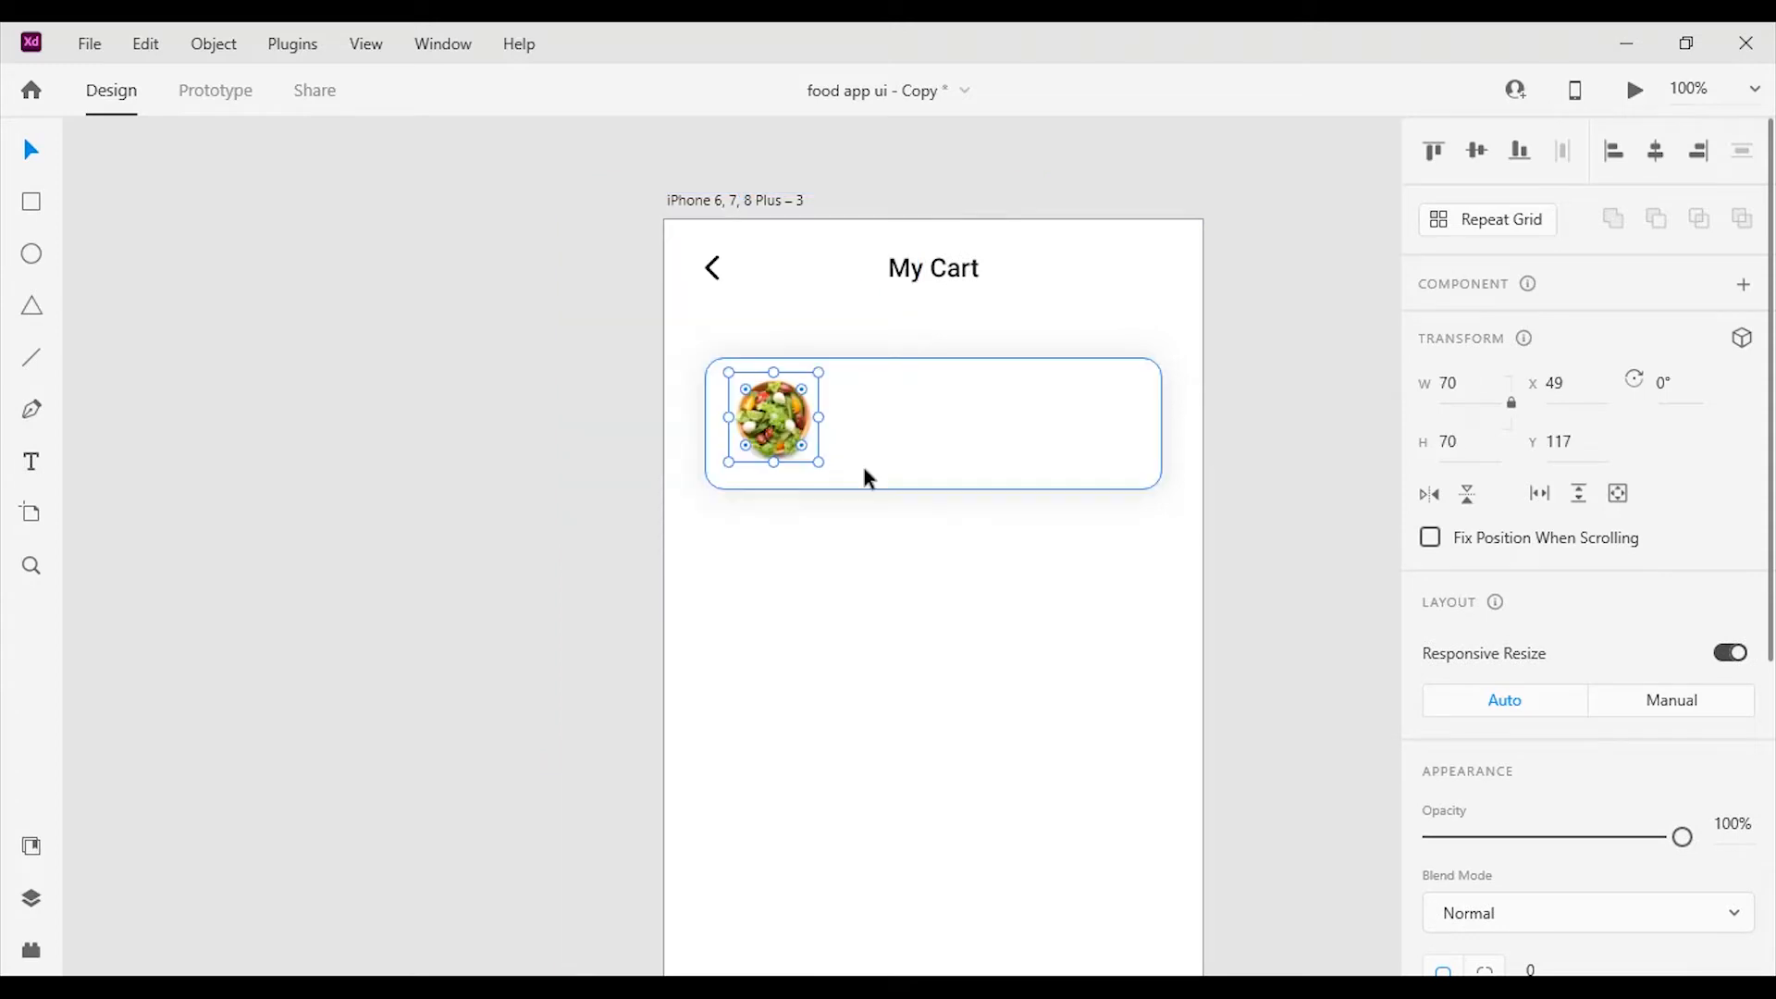
key(Down)
key(Down)
key(Down)
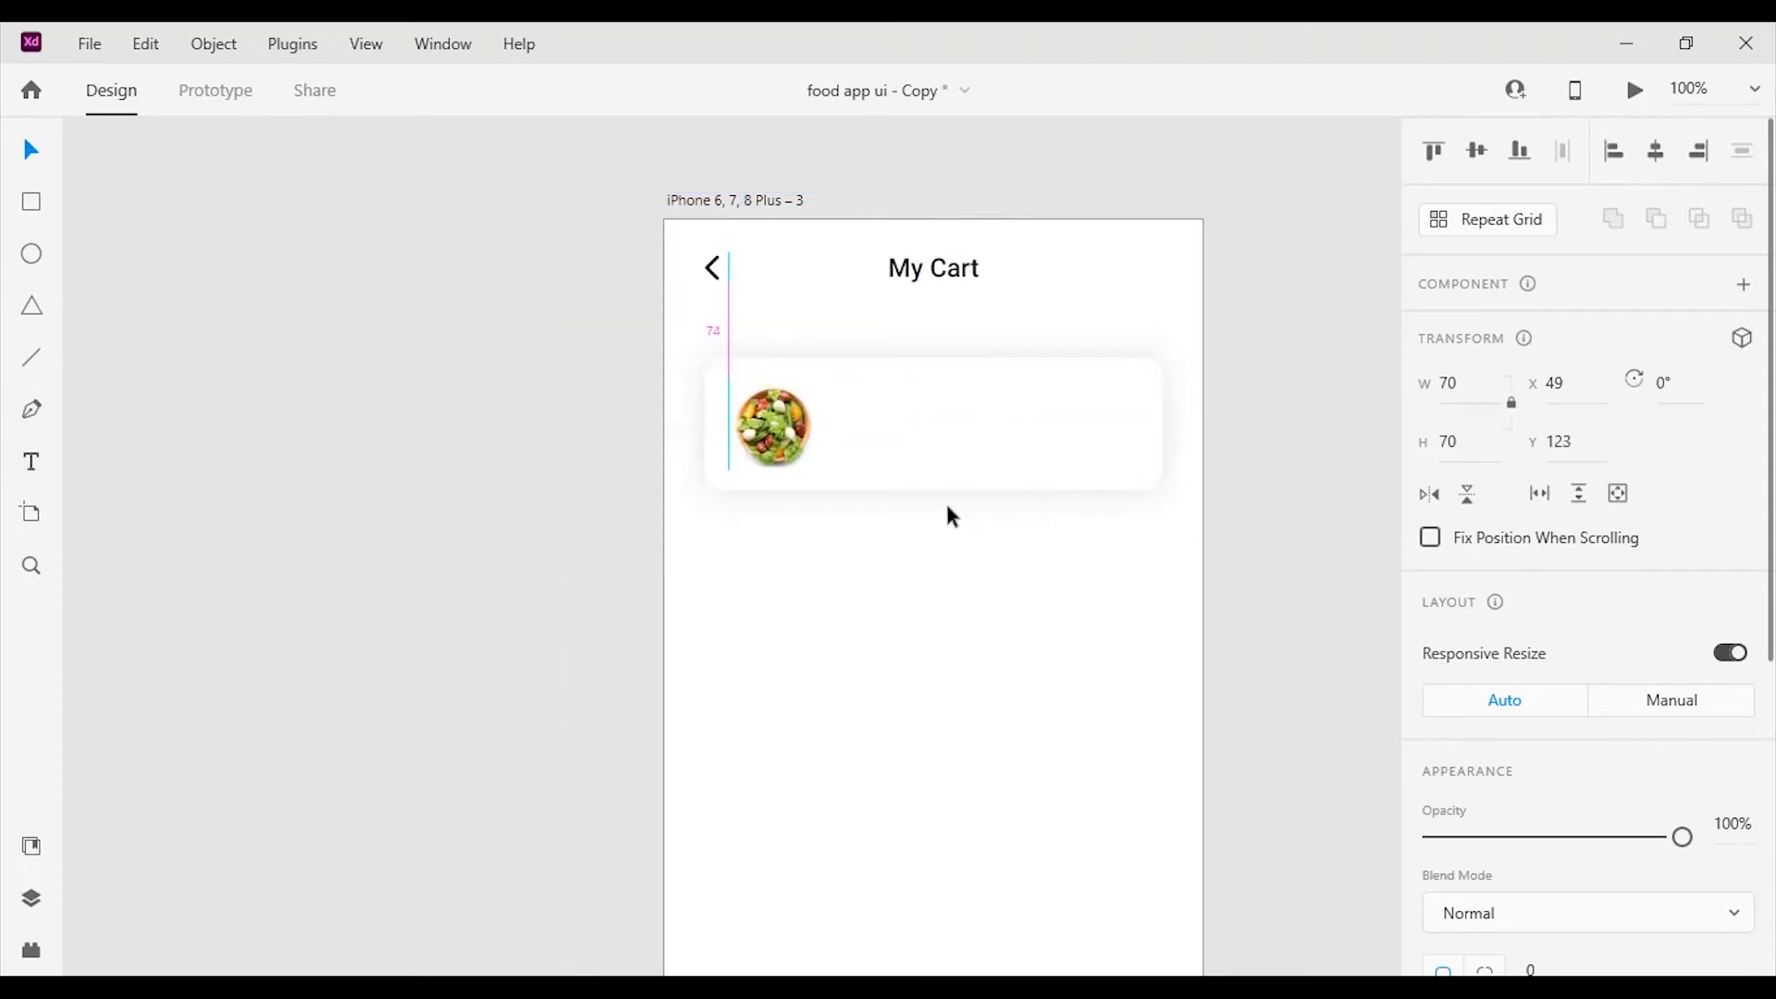
Add the title "Salad with Mozarella" beside the salad image and set its font size to 16.
key(t)
click(835, 404)
text(Salad with Mozarella)
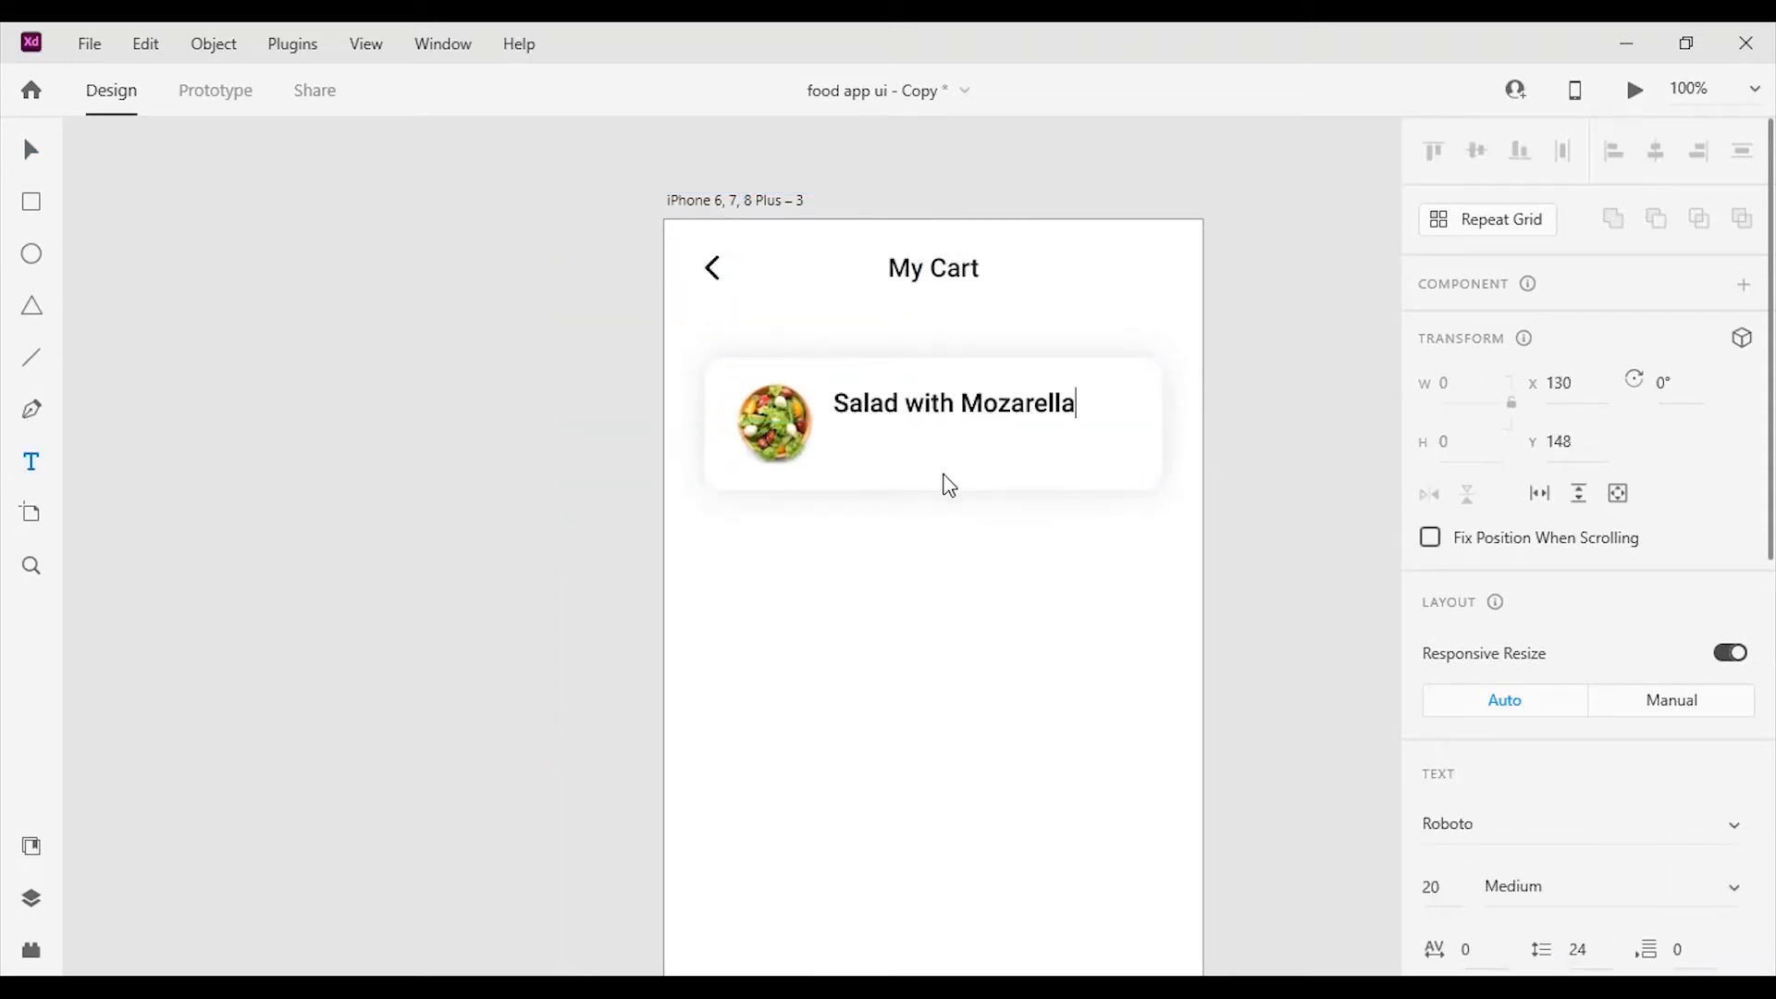
click(32, 144)
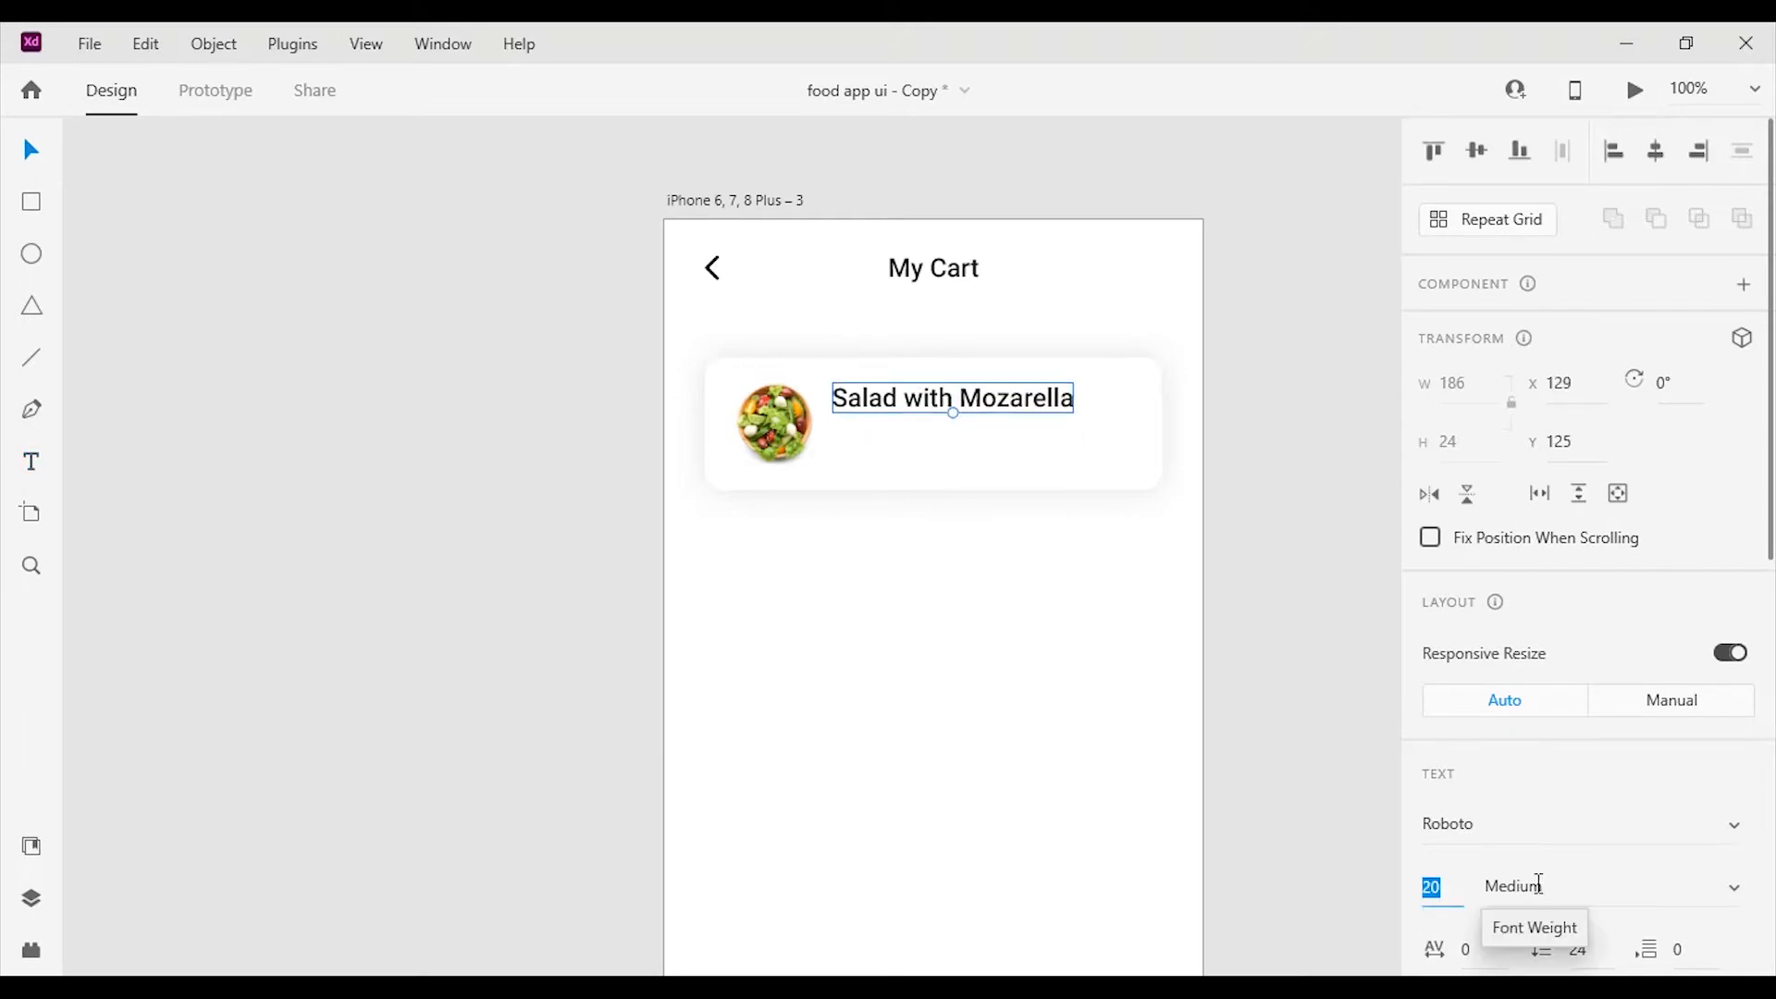
text(18)
key(Return)
text(16)
key(Return)
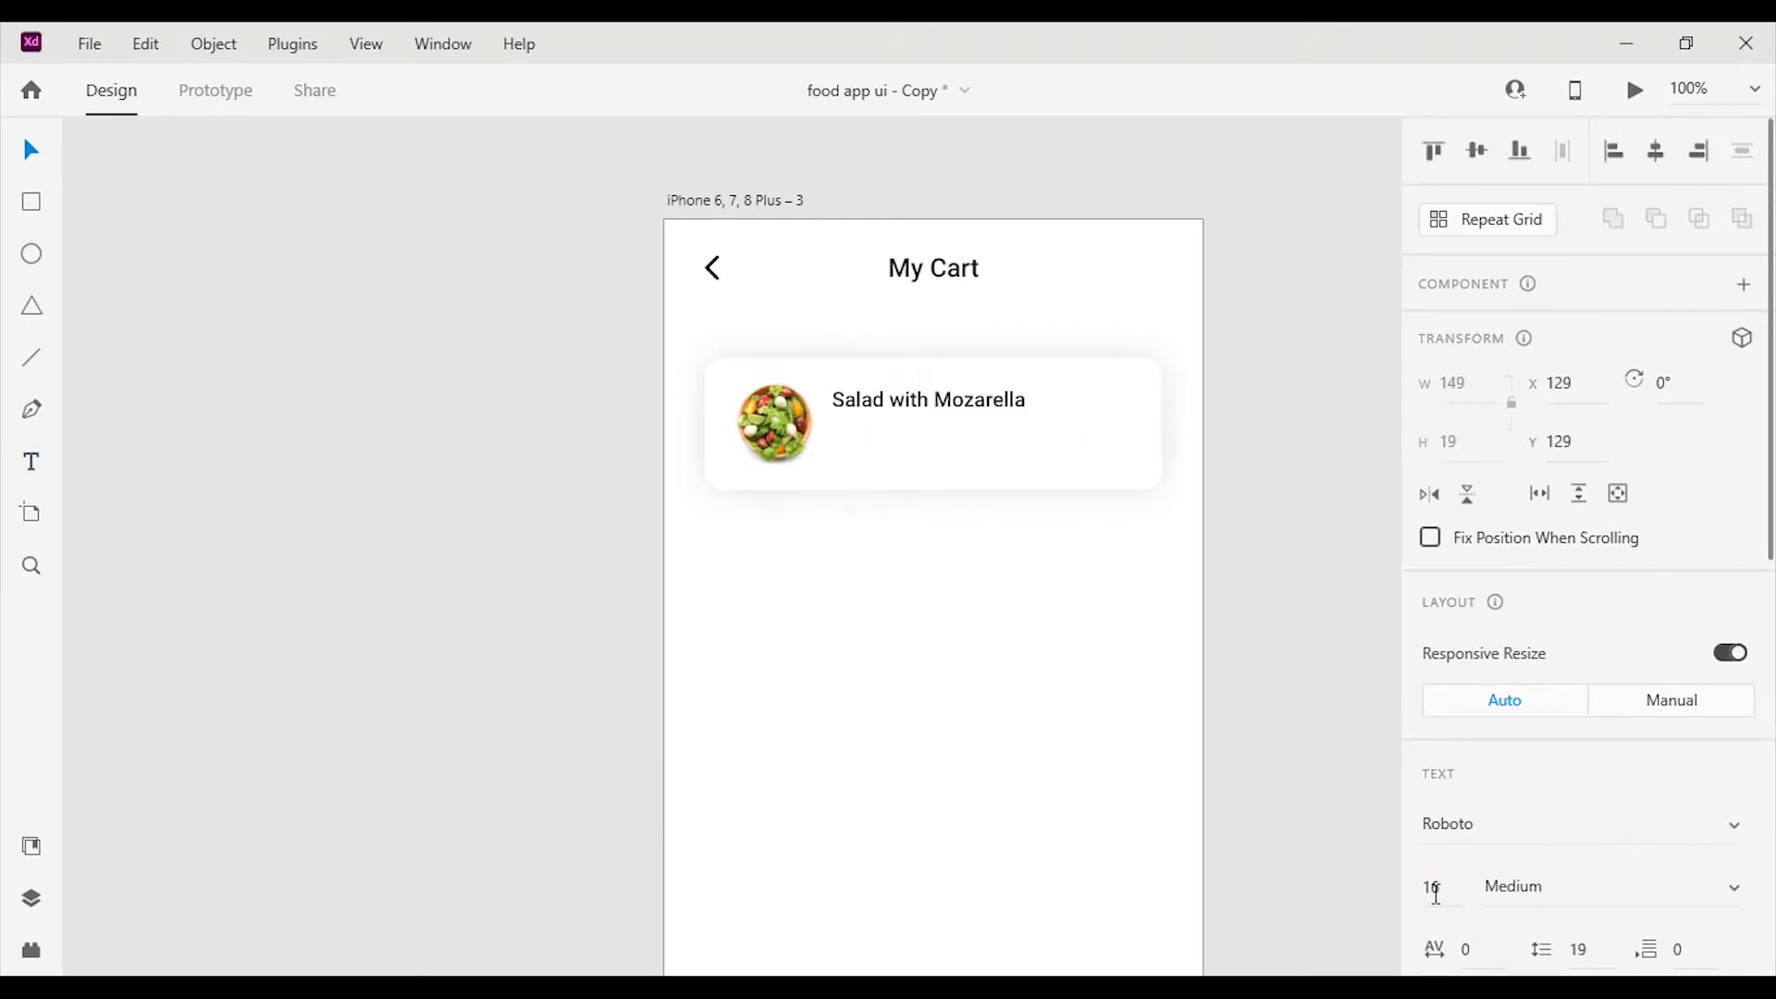
Duplicate the title just below itself and change the copy's text to "$ 10".
mouse_move(841, 403)
mouse_down()
mouse_move(860, 453)
mouse_move(853, 435)
mouse_up()
double_click(853, 434)
key(ctrl+a)
key(BackSpace)
text($ 10)
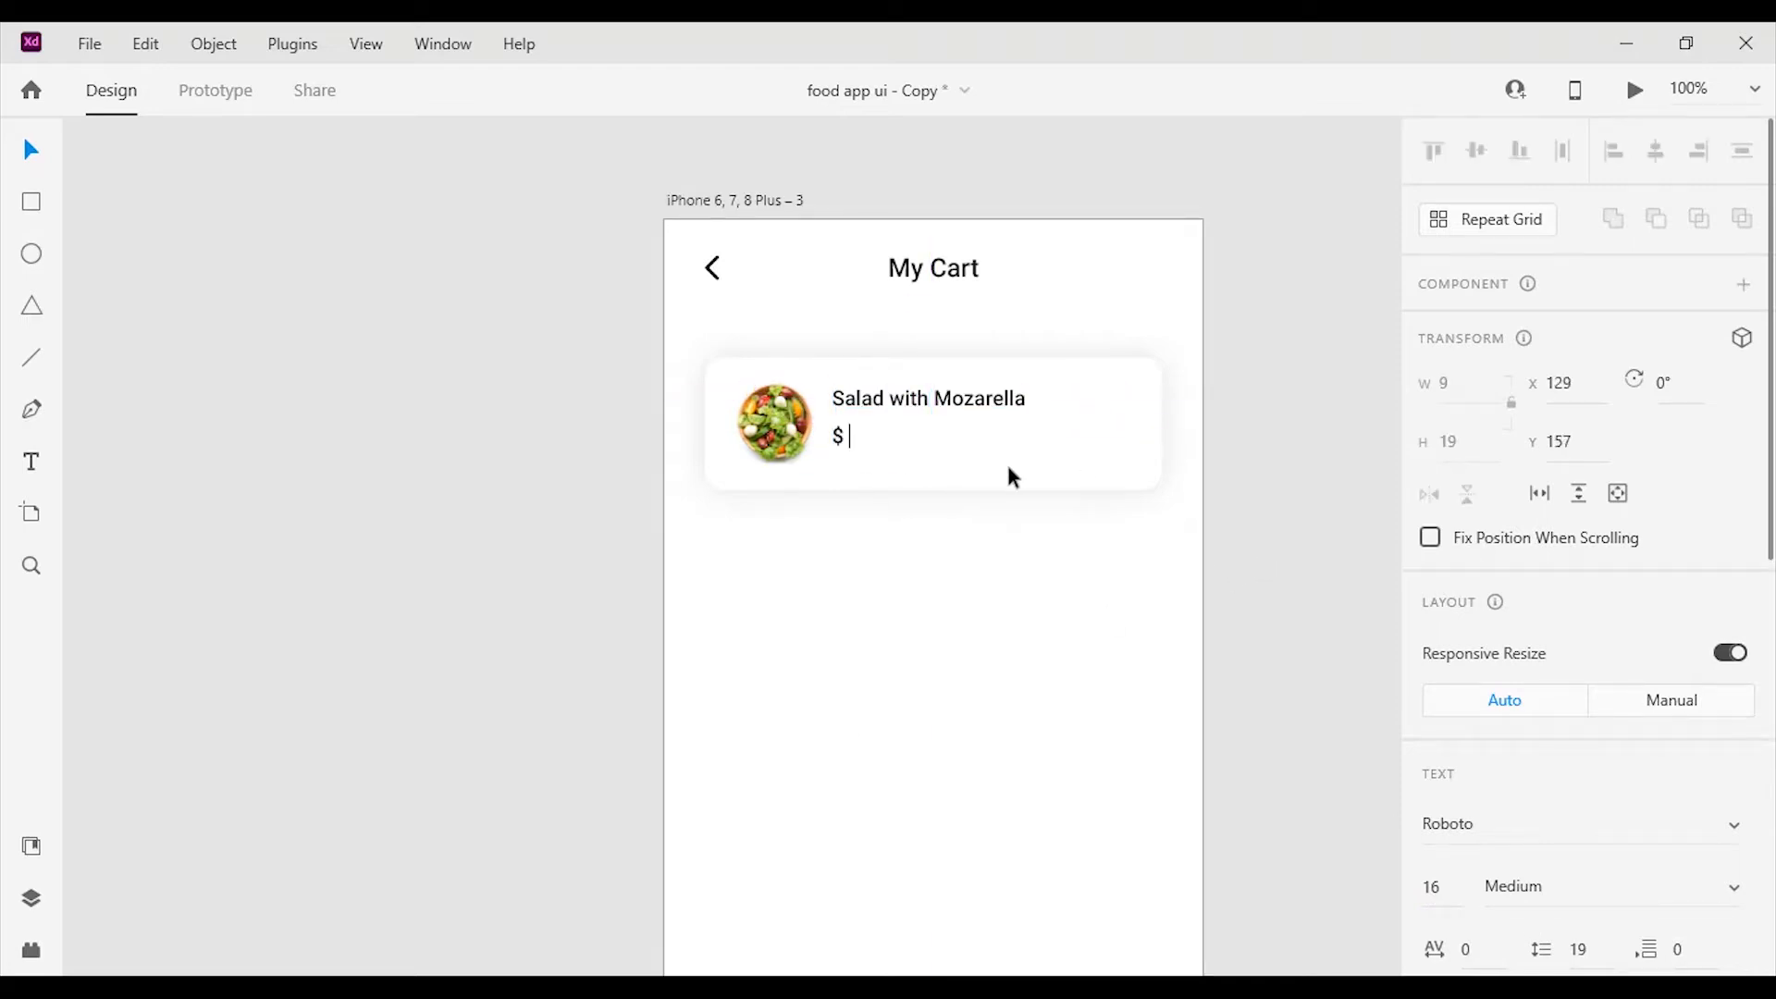
Set the price text's font size to 14 and its fill to dark grey #535353.
click(1446, 758)
text(14)
key(Return)
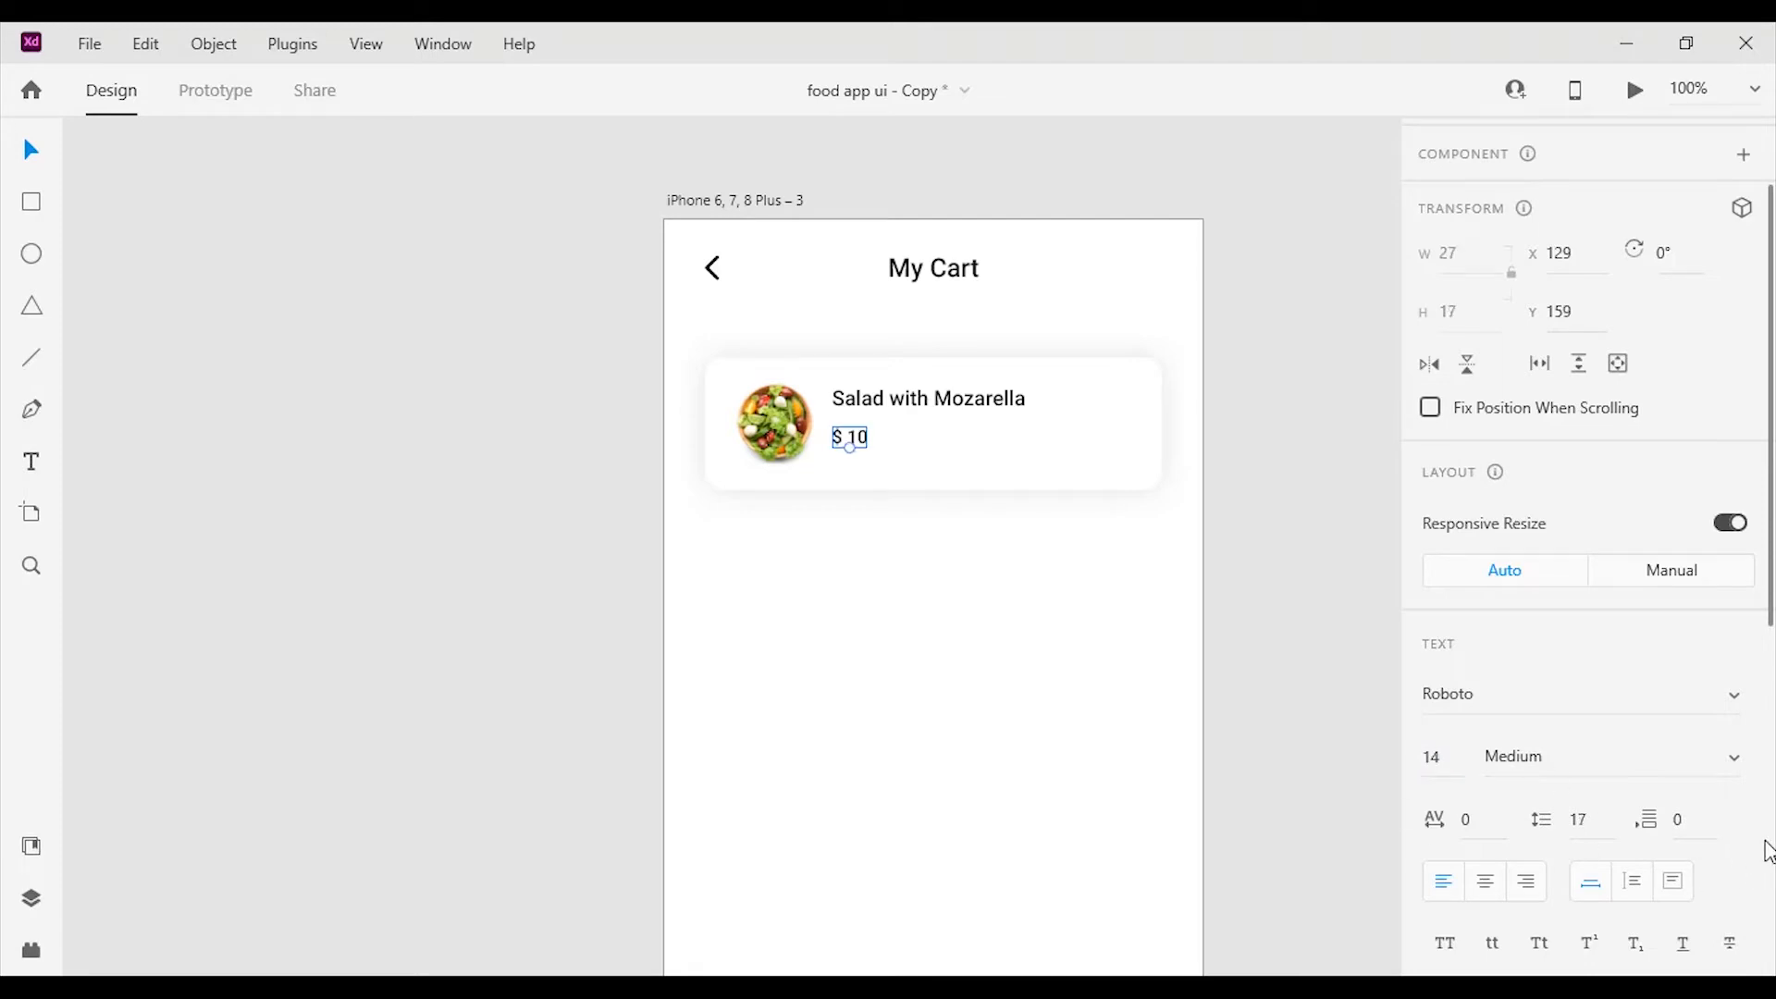
scroll(1709, 852, down, 4)
click(1485, 969)
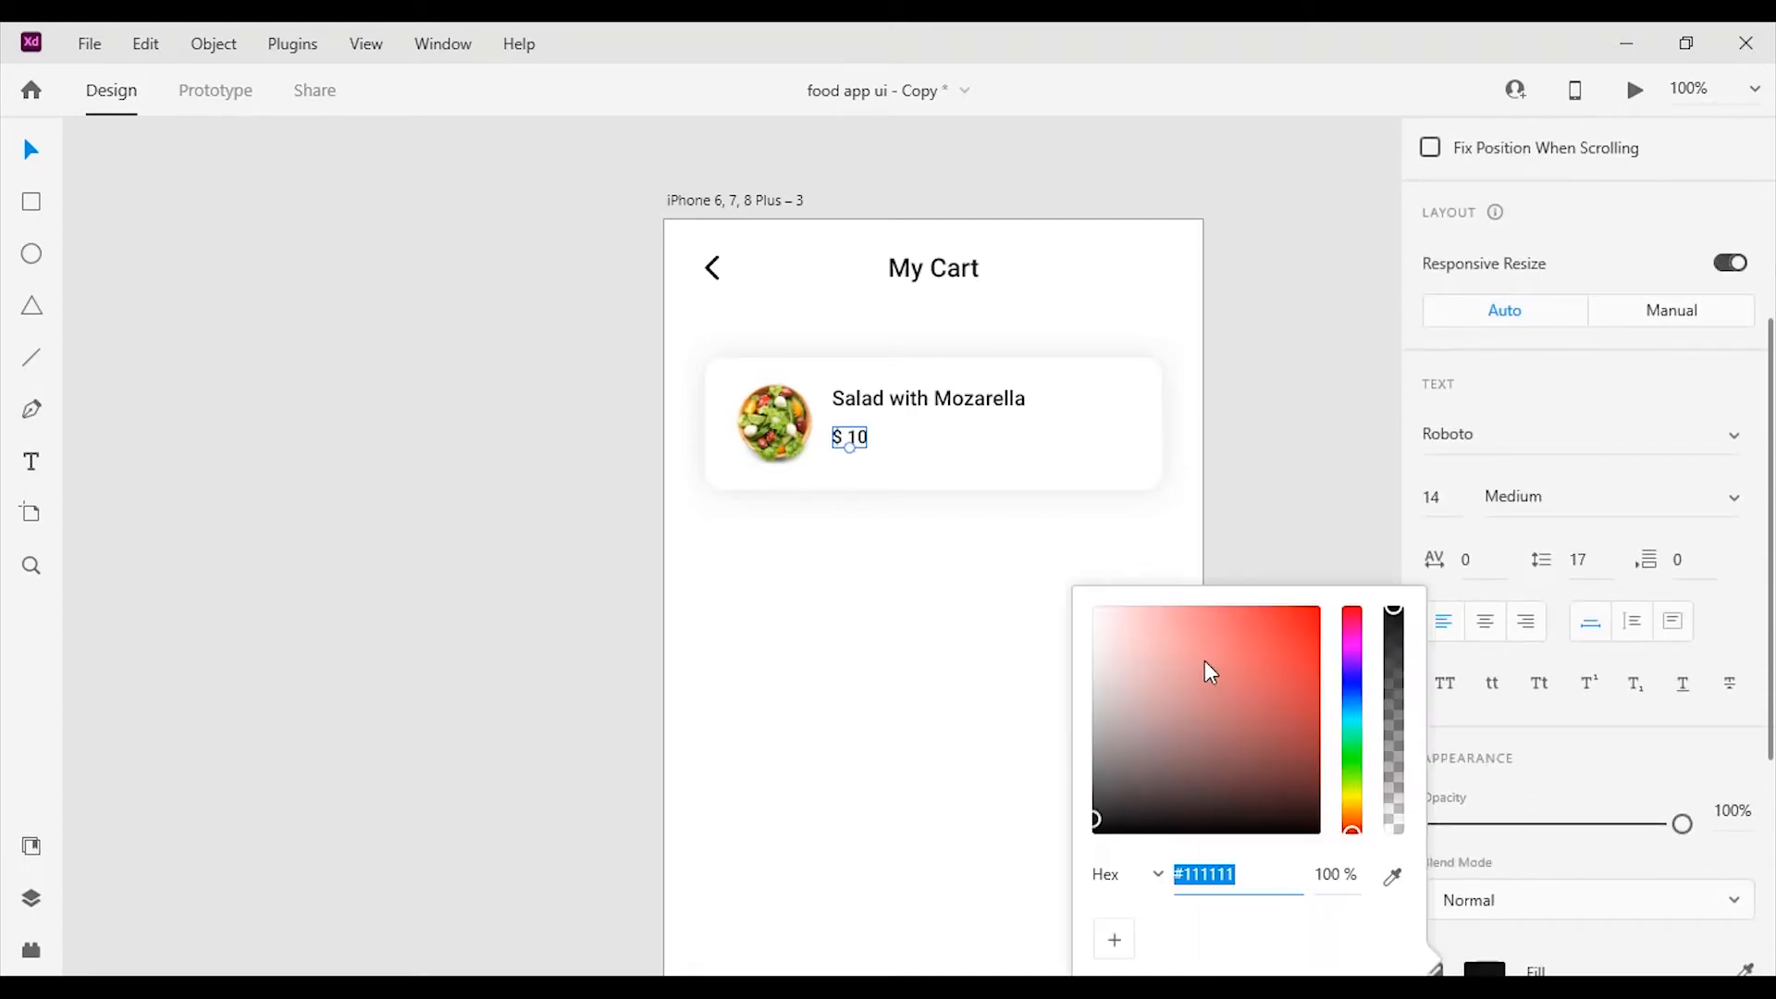
drag(1099, 769, 1086, 760)
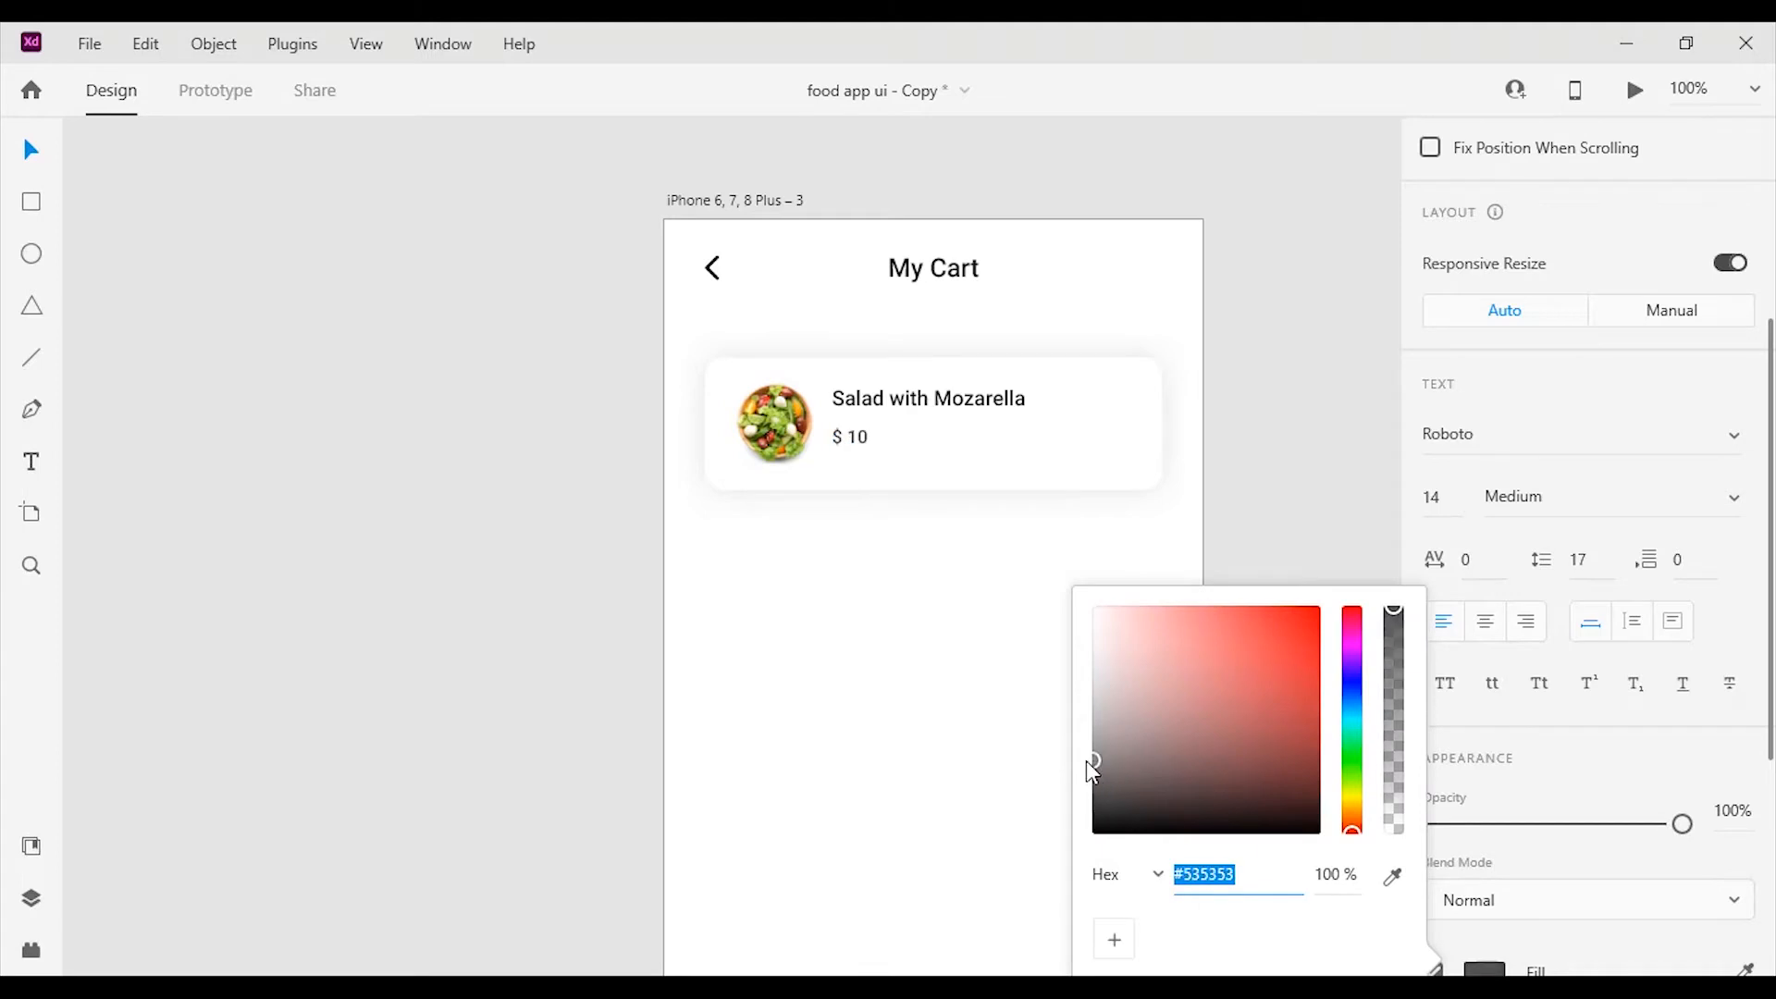
click(1493, 483)
Draw a circle about 26 by 26 in the card, to the right of the title.
drag(1030, 395, 1064, 428)
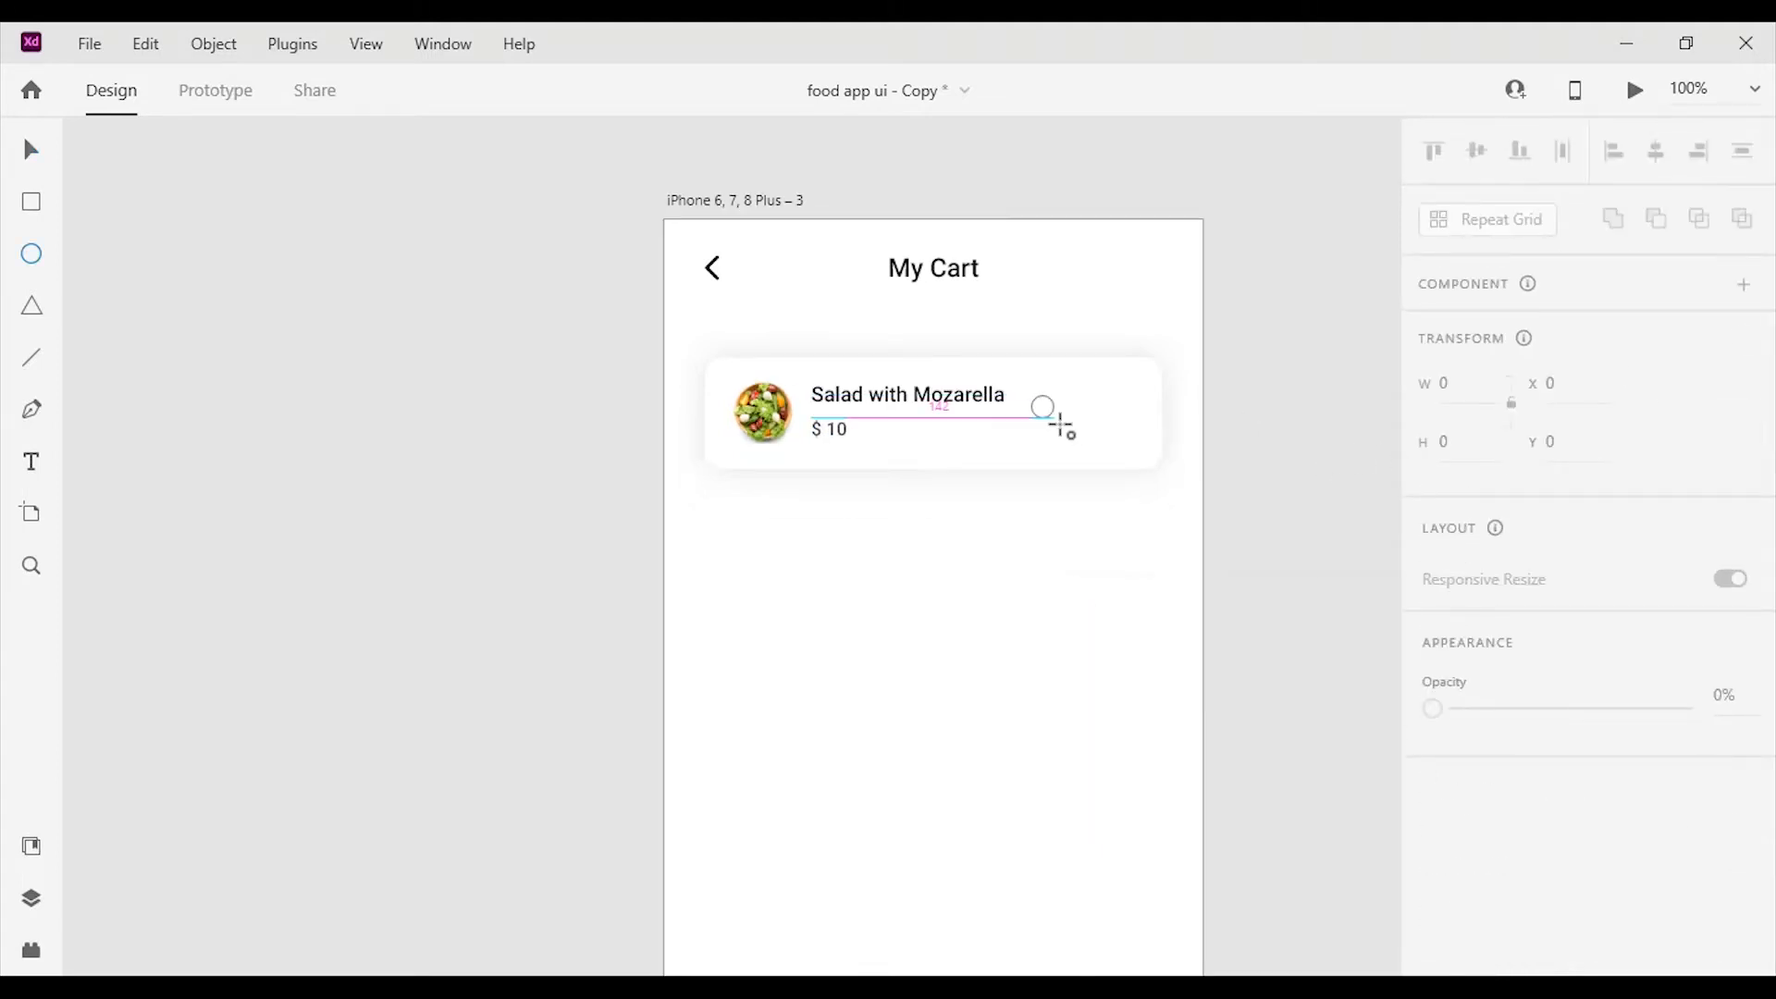
scroll(1063, 427, up, 3)
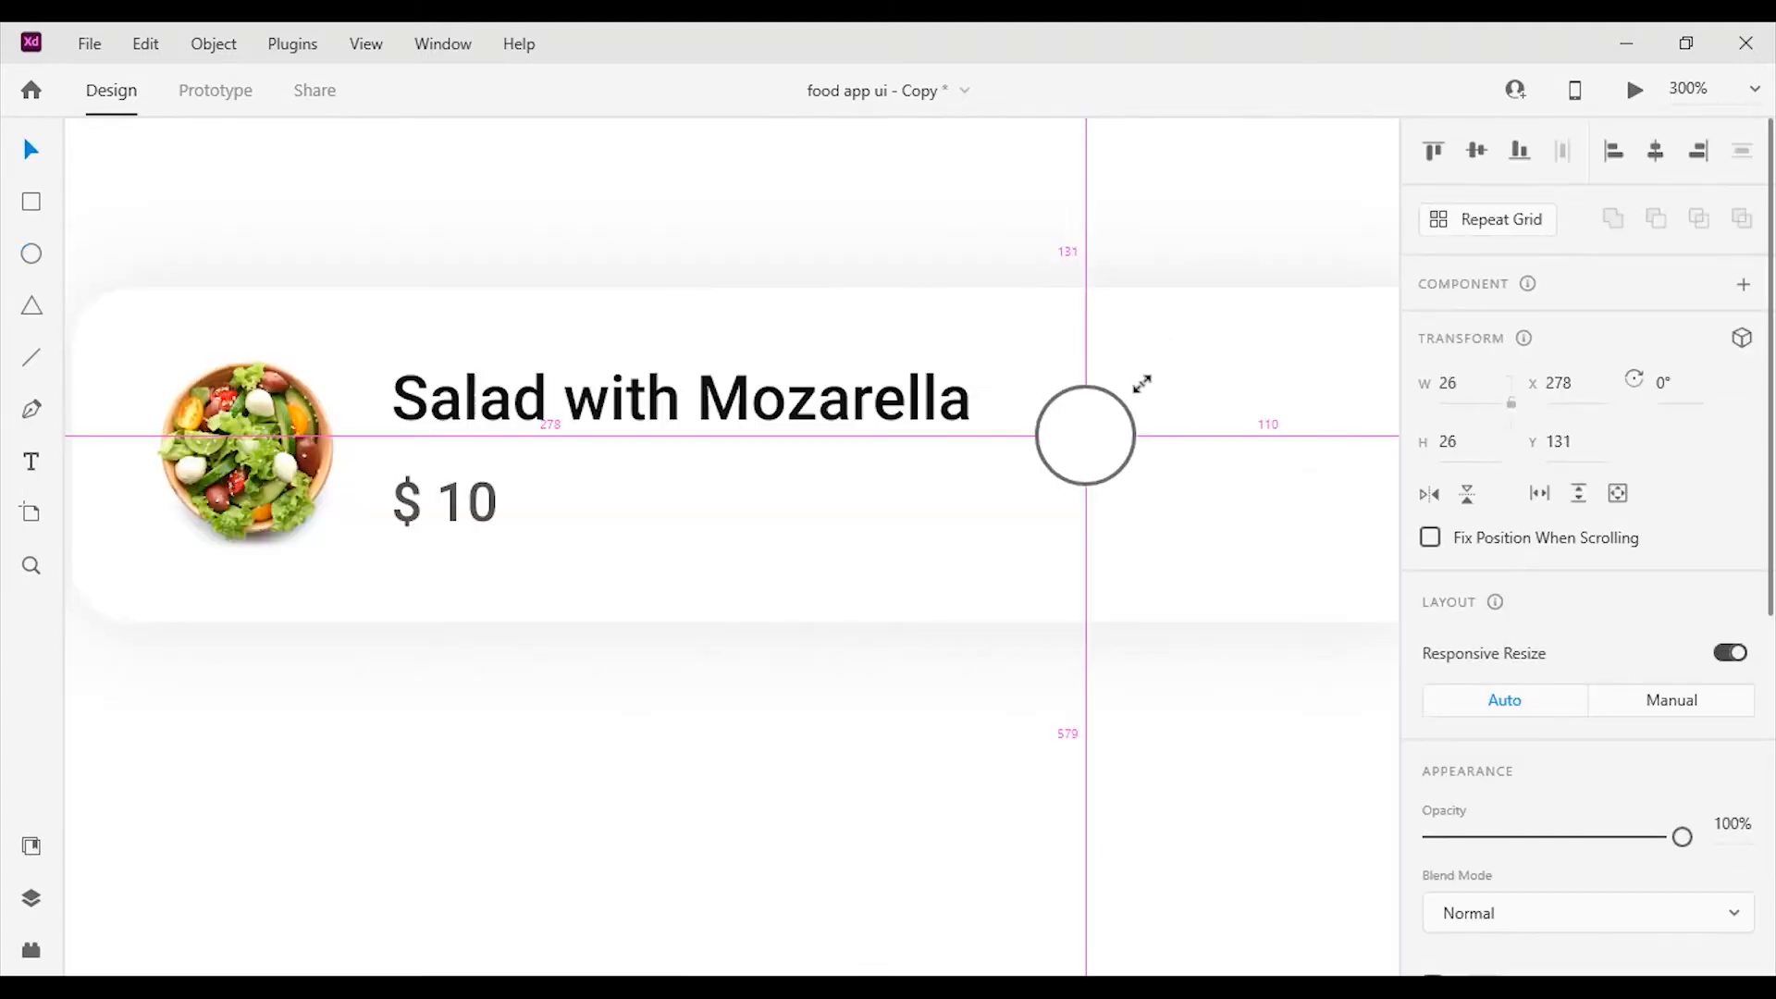
click(1240, 649)
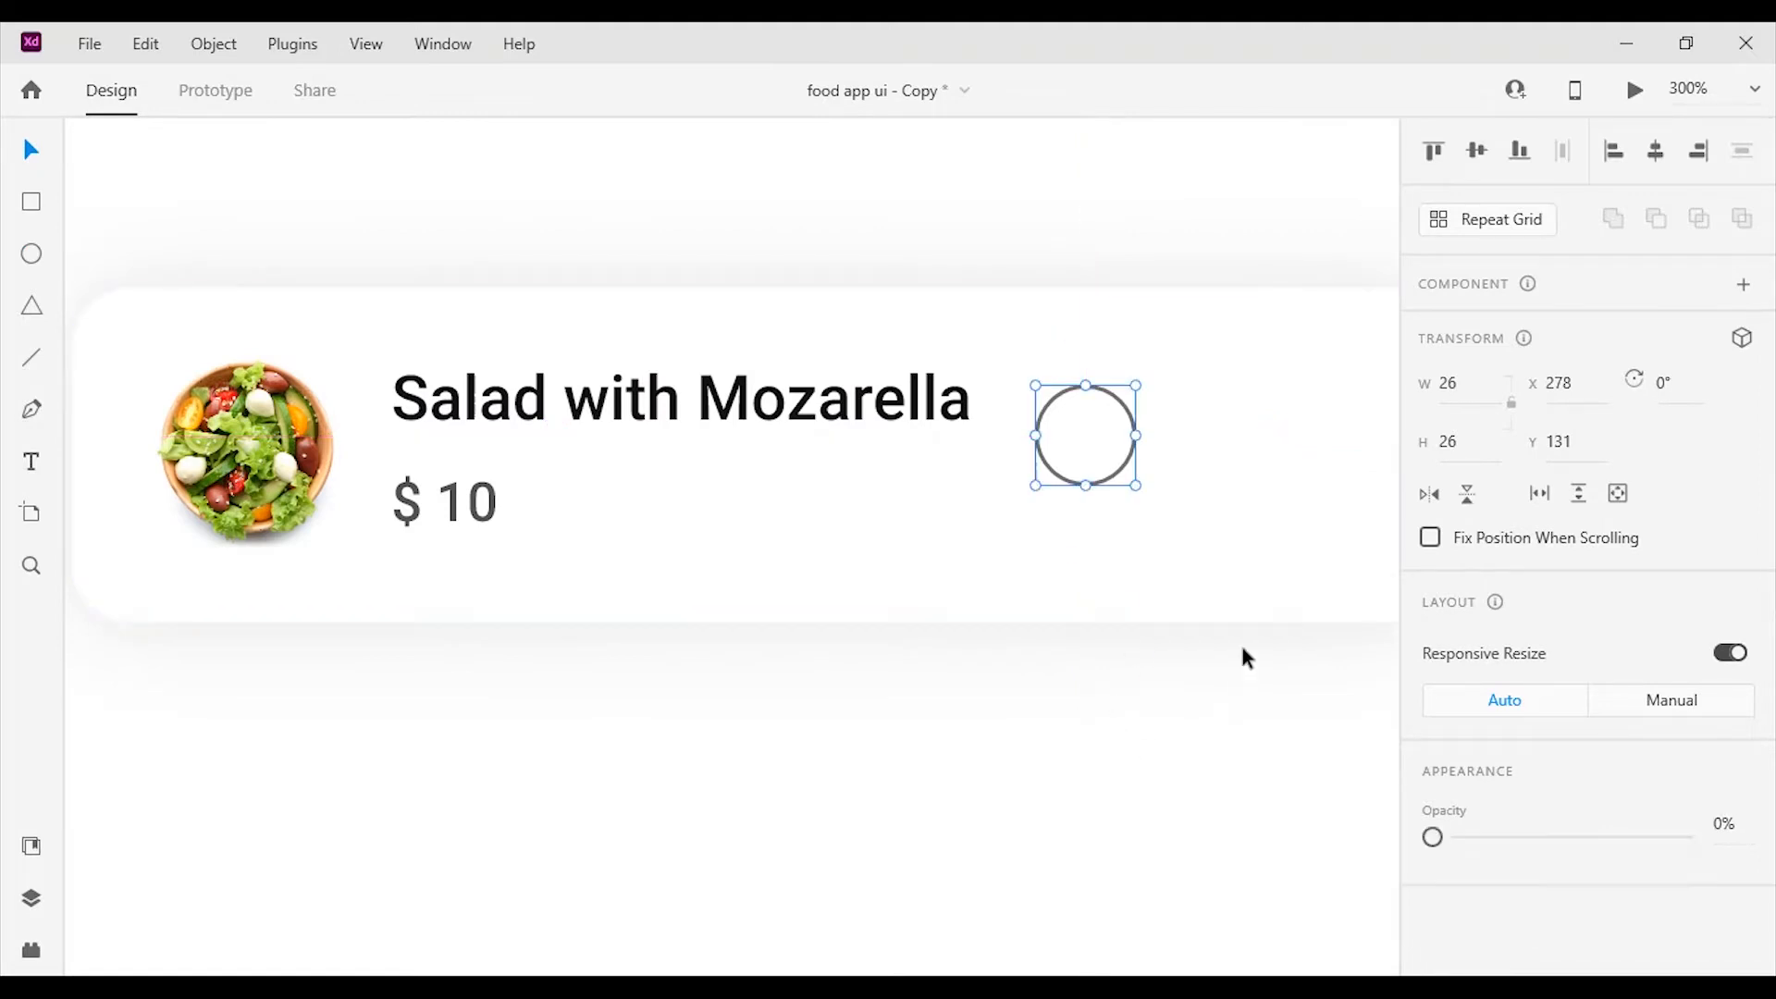
Duplicate the price text next to the circle, change it to "10", and space it slightly away from the circle.
alt+drag(295, 469, 1075, 414)
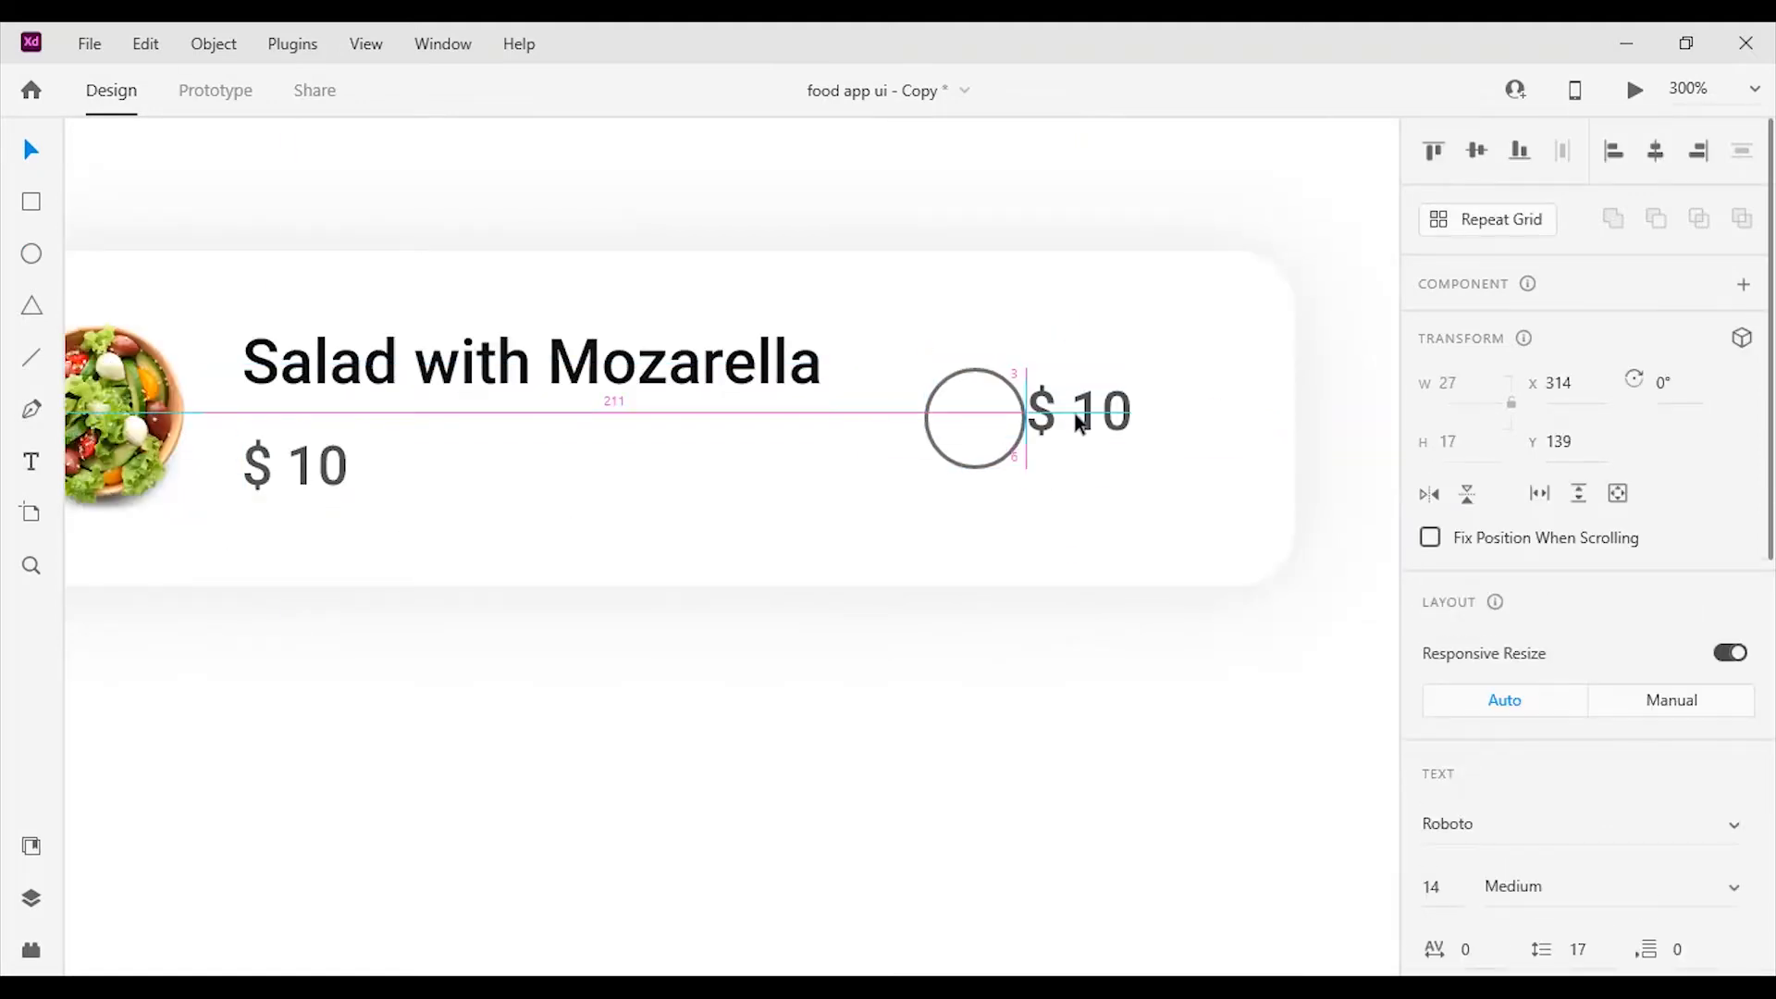
double_click(1074, 416)
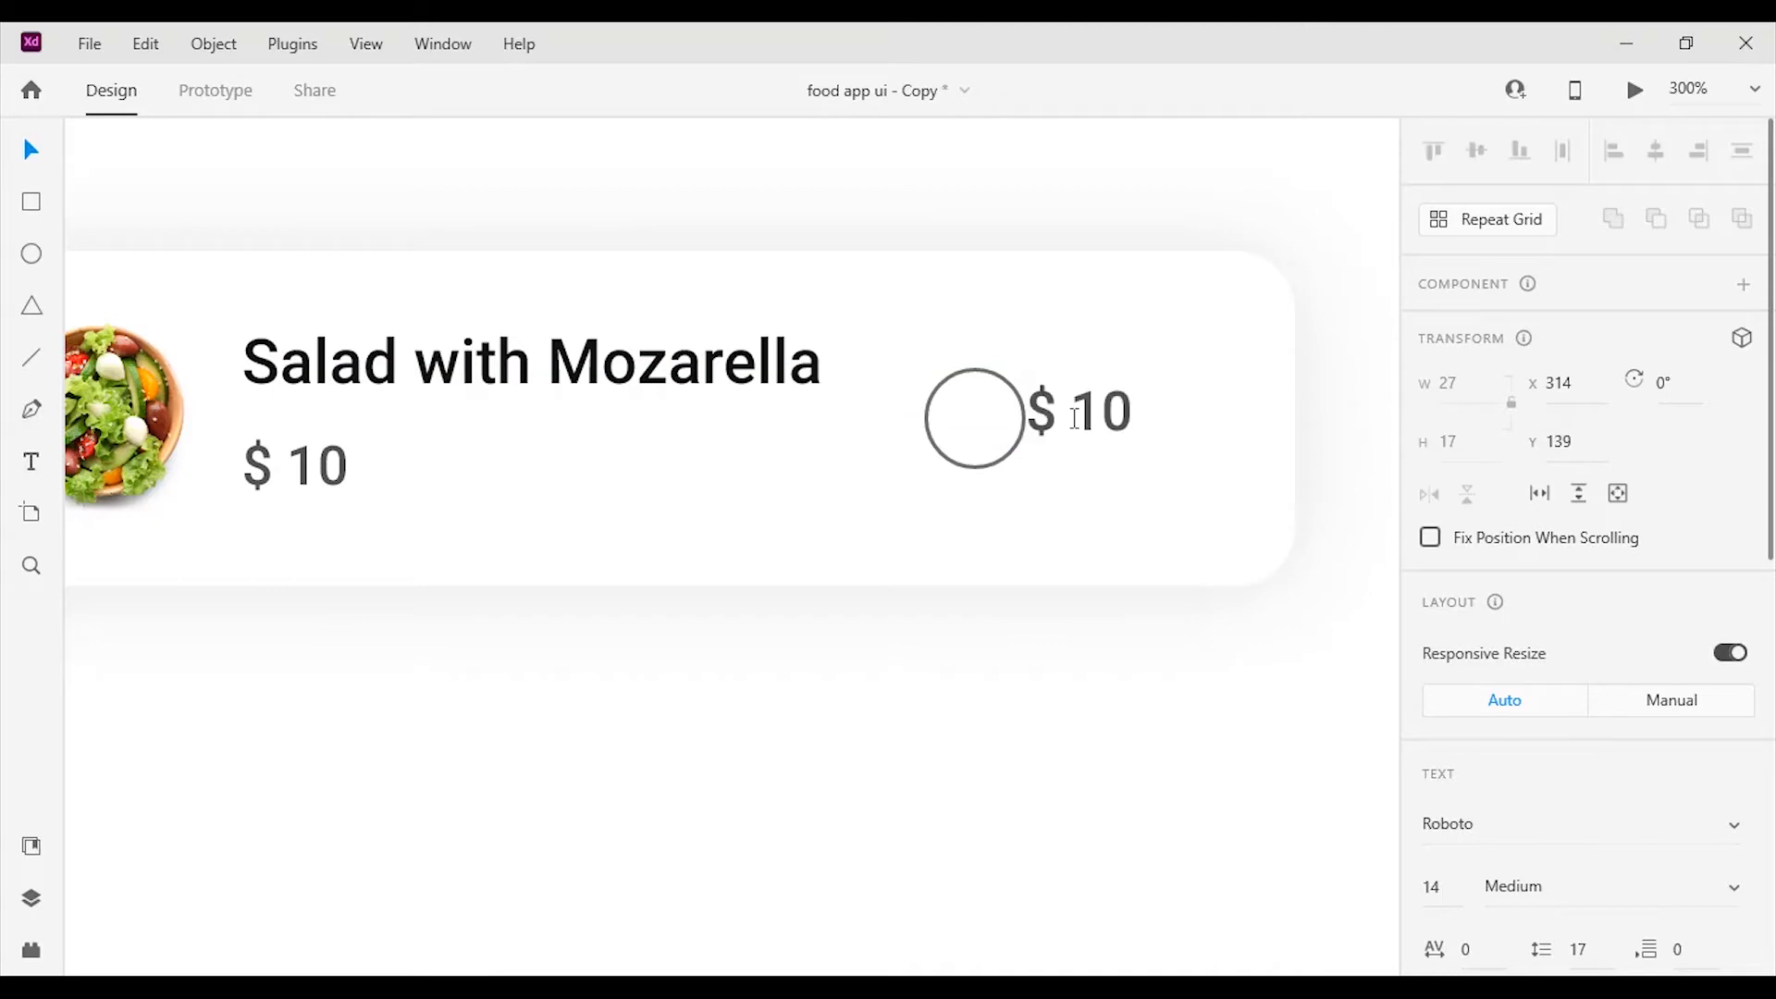
key(BackSpace)
key(BackSpace)
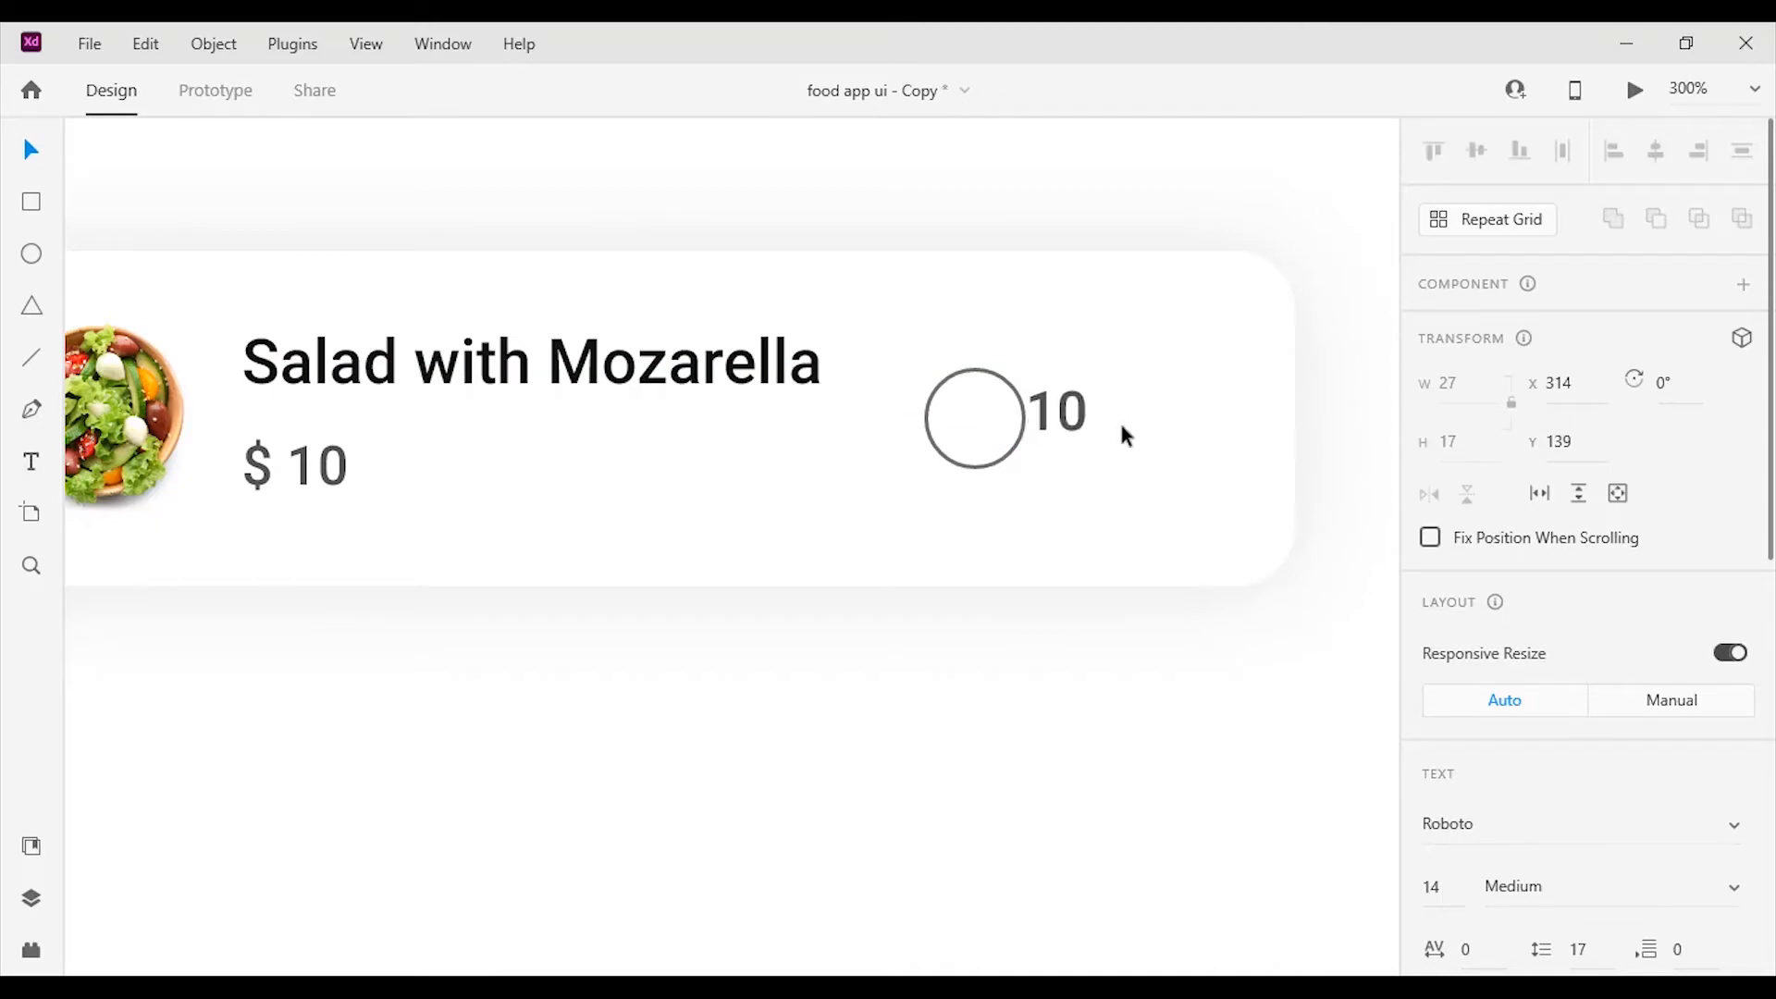
click(32, 149)
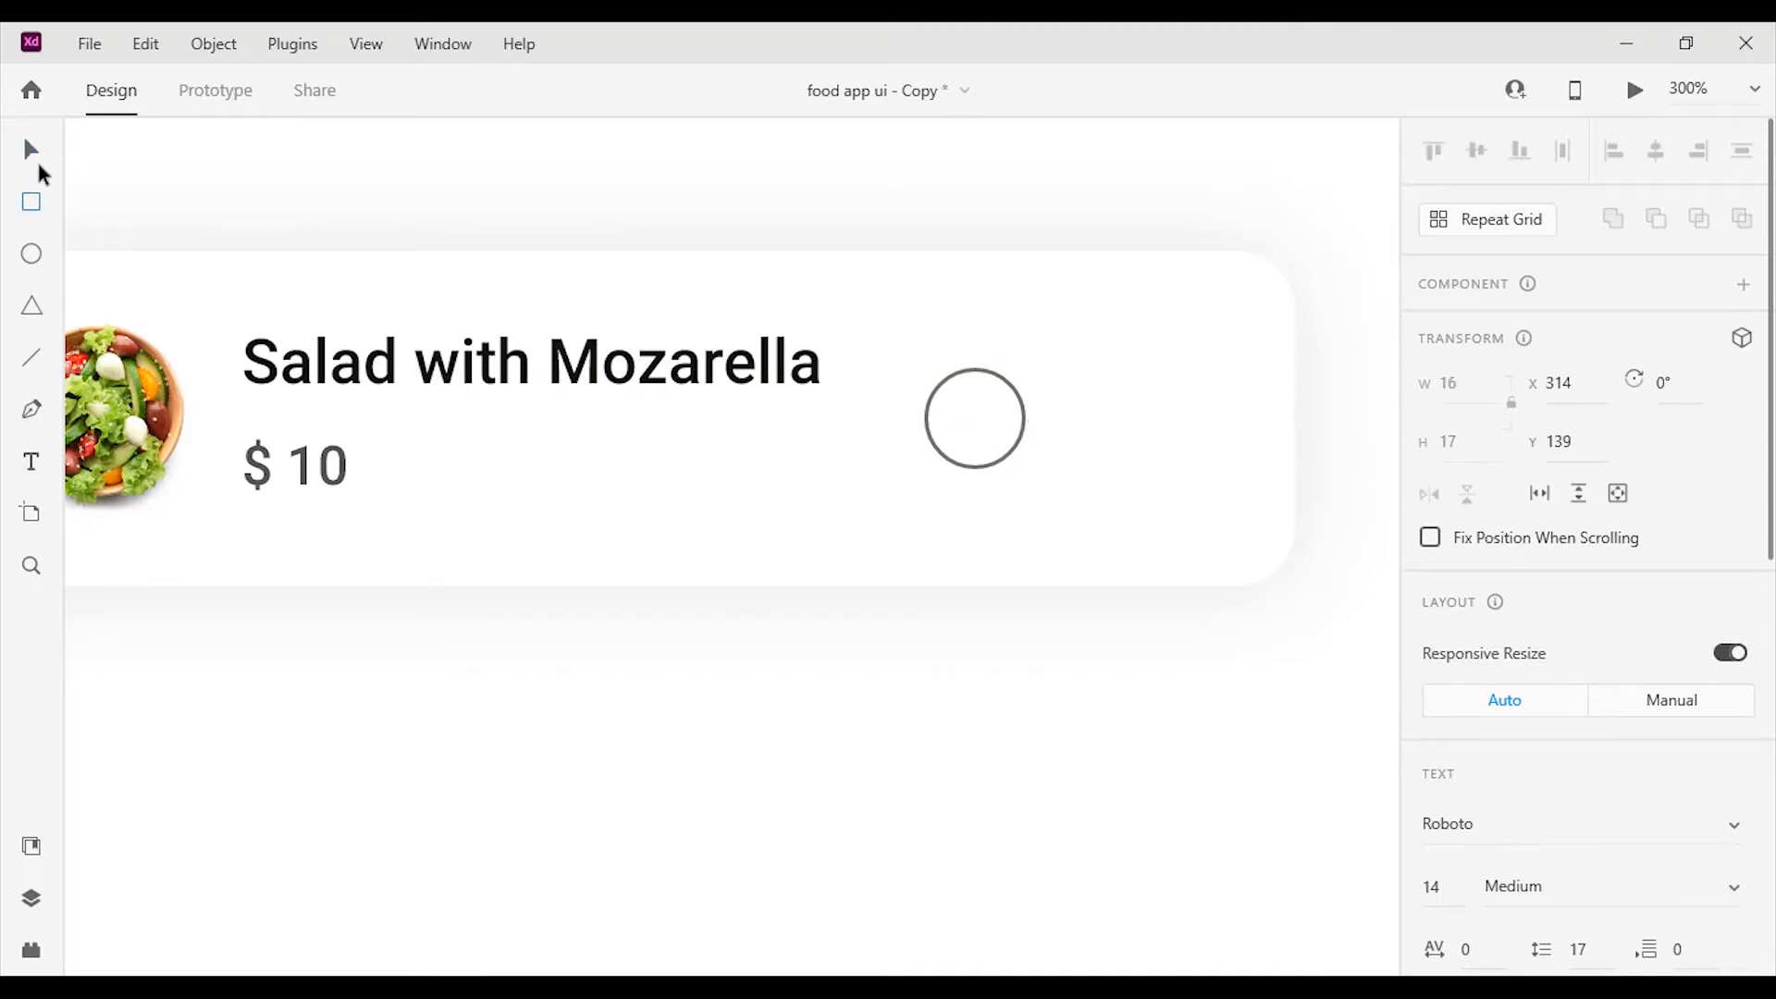
drag(1073, 411, 1095, 411)
Duplicate the circle on the other side of the "10" and shift both circles and the number slightly left.
click(967, 422)
alt+drag(967, 422, 1194, 422)
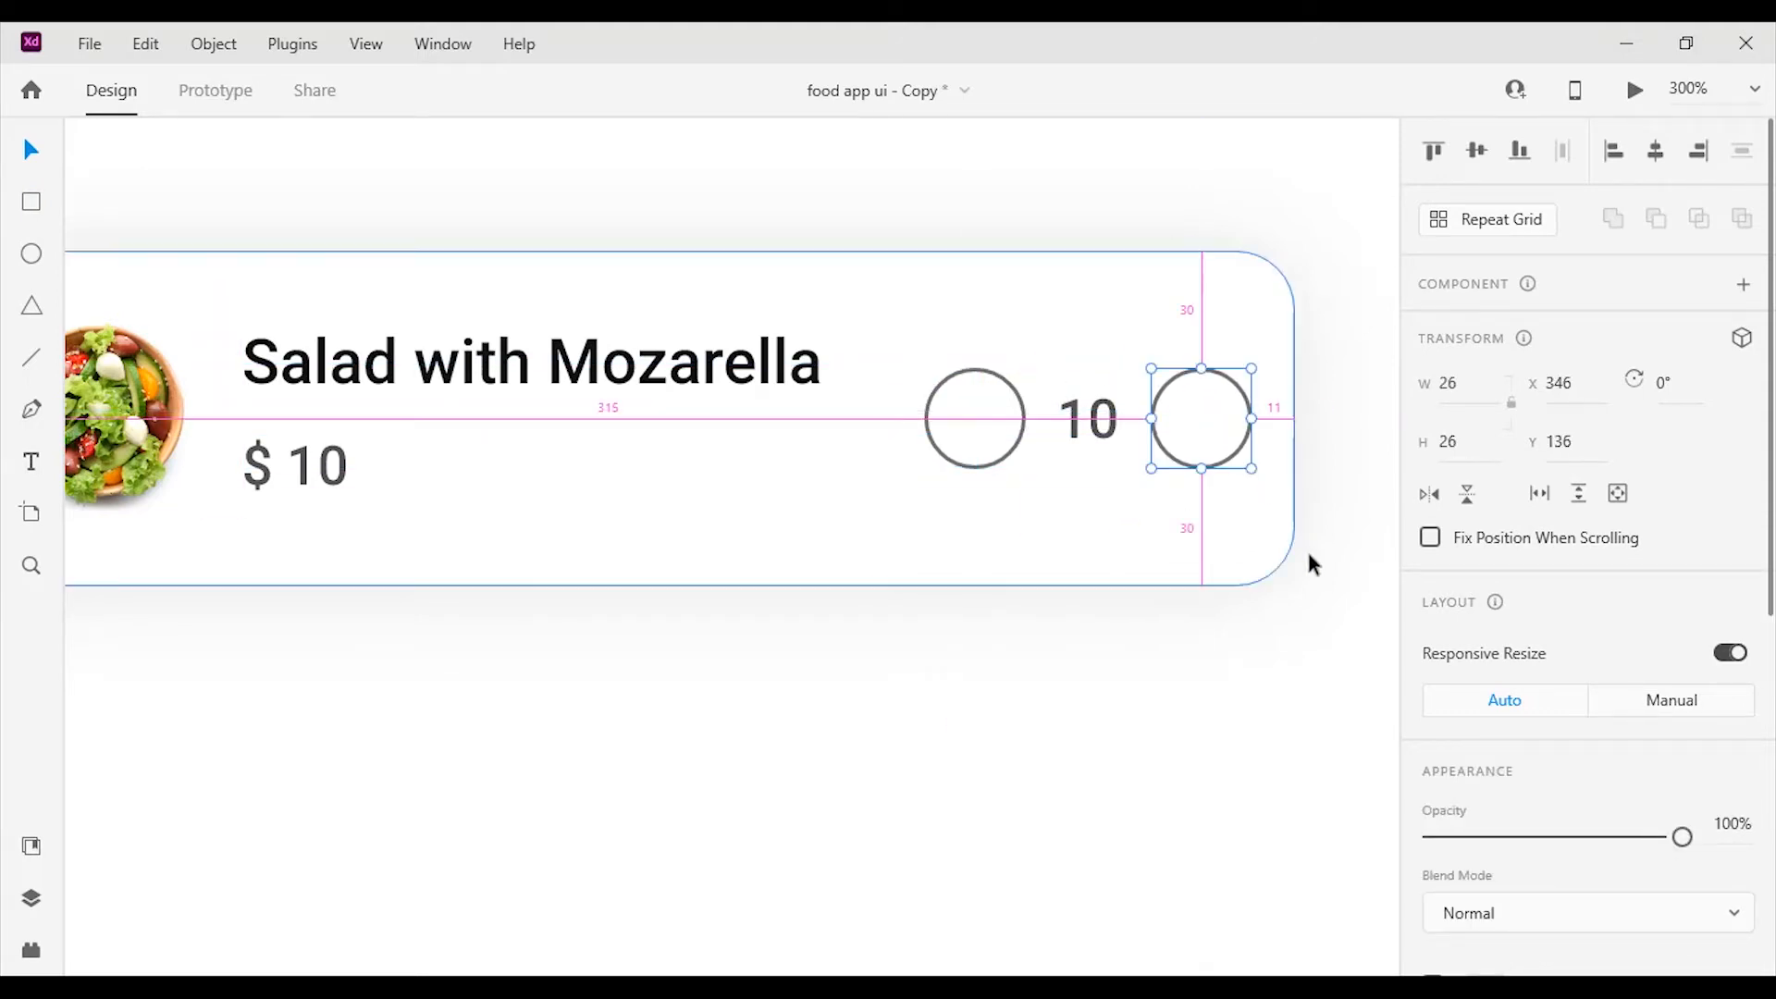
shift+click(970, 426)
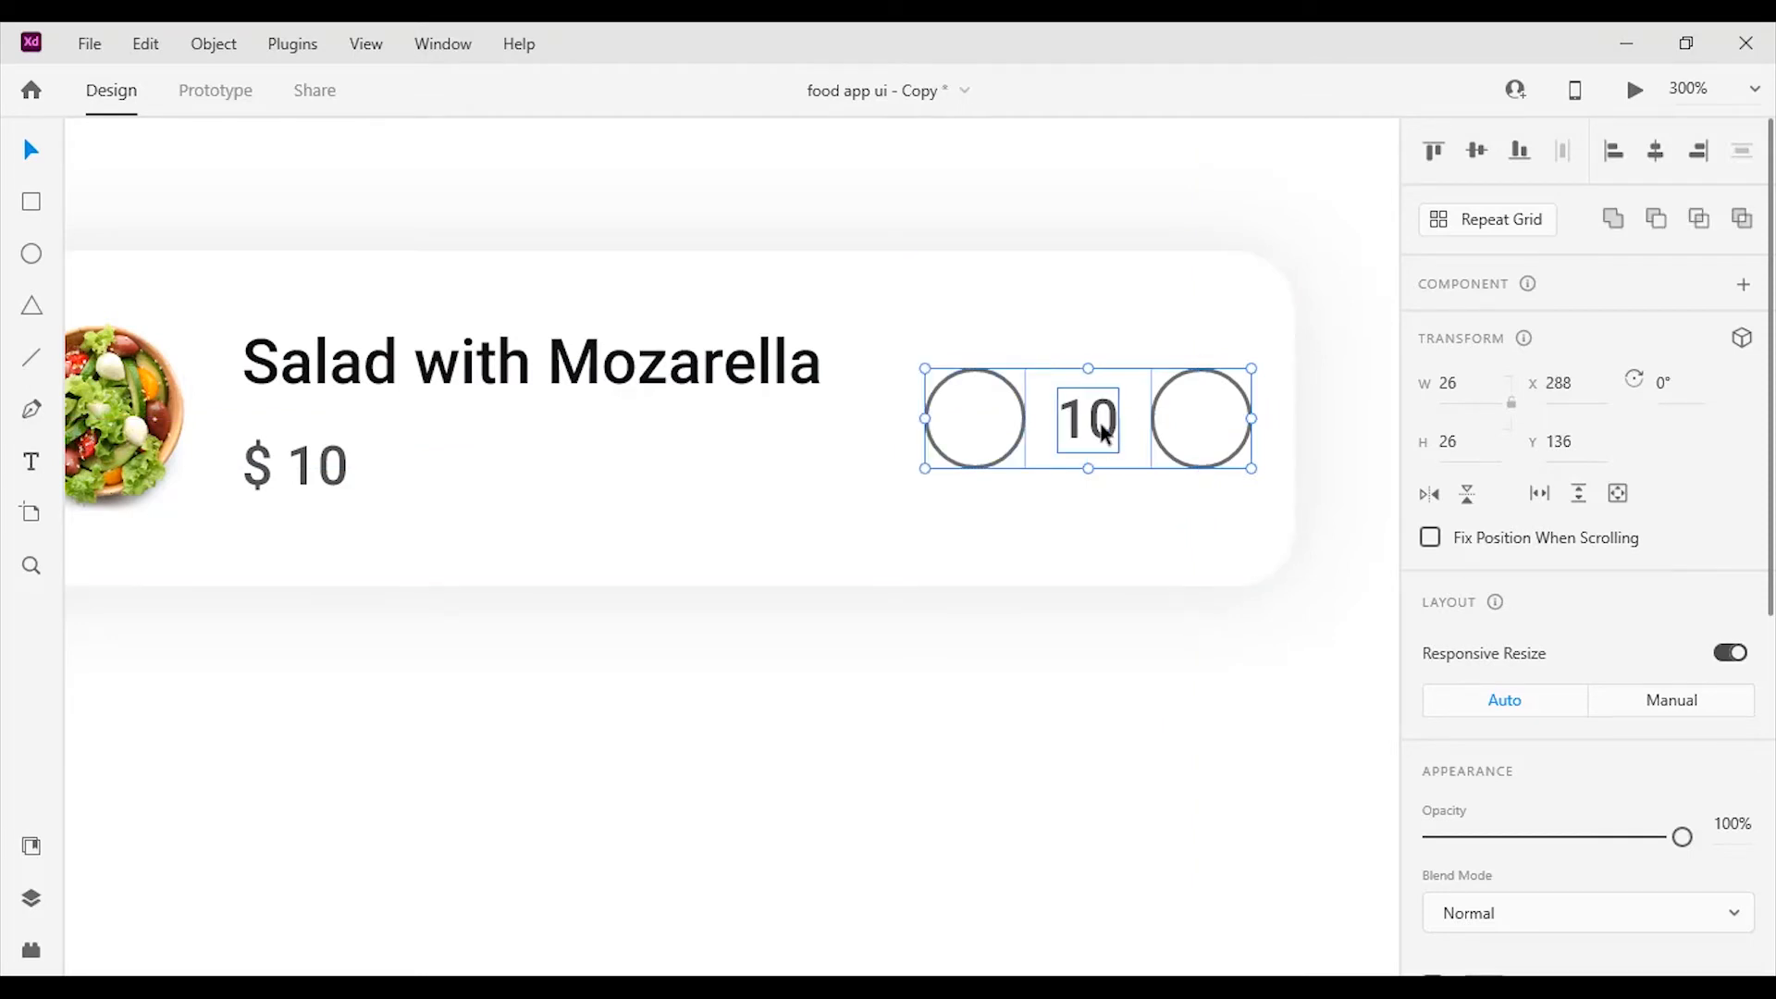
mouse_move(980, 428)
mouse_down()
mouse_move(957, 449)
mouse_move(953, 435)
mouse_up()
Remove the border from both circles and fill them with the yellow sampled from the button shape outside the artboard.
drag(474, 539, 500, 541)
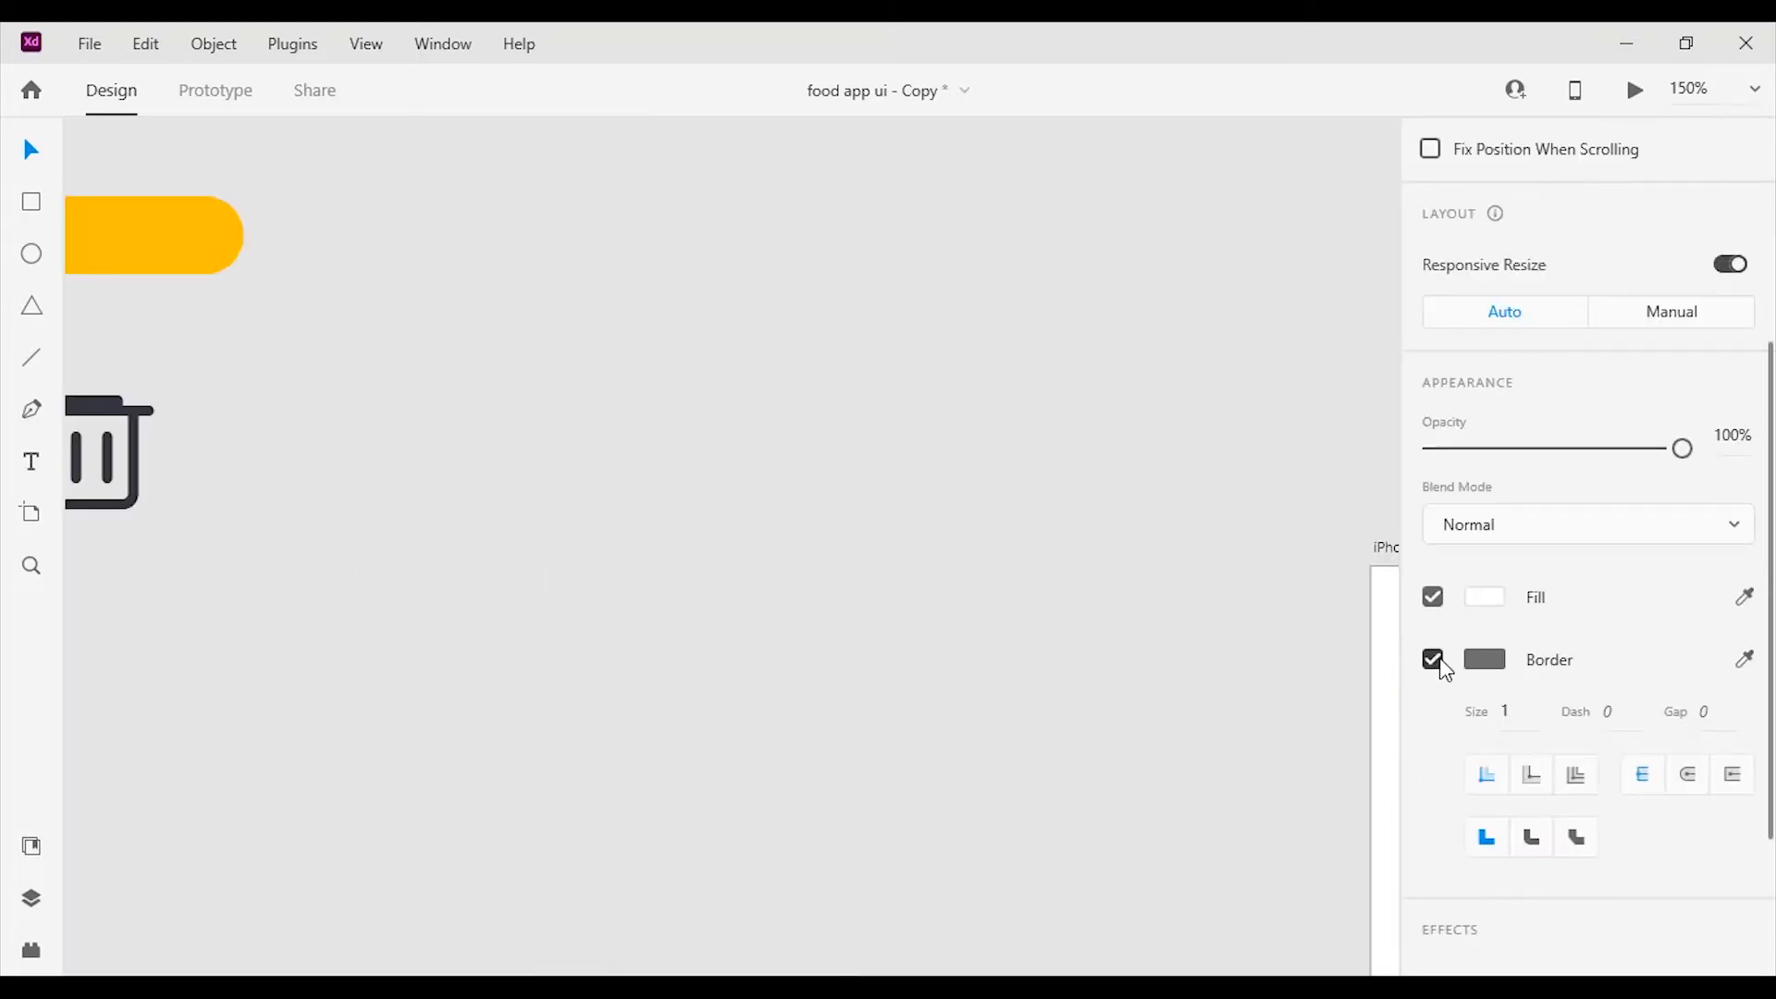
click(1433, 658)
click(198, 250)
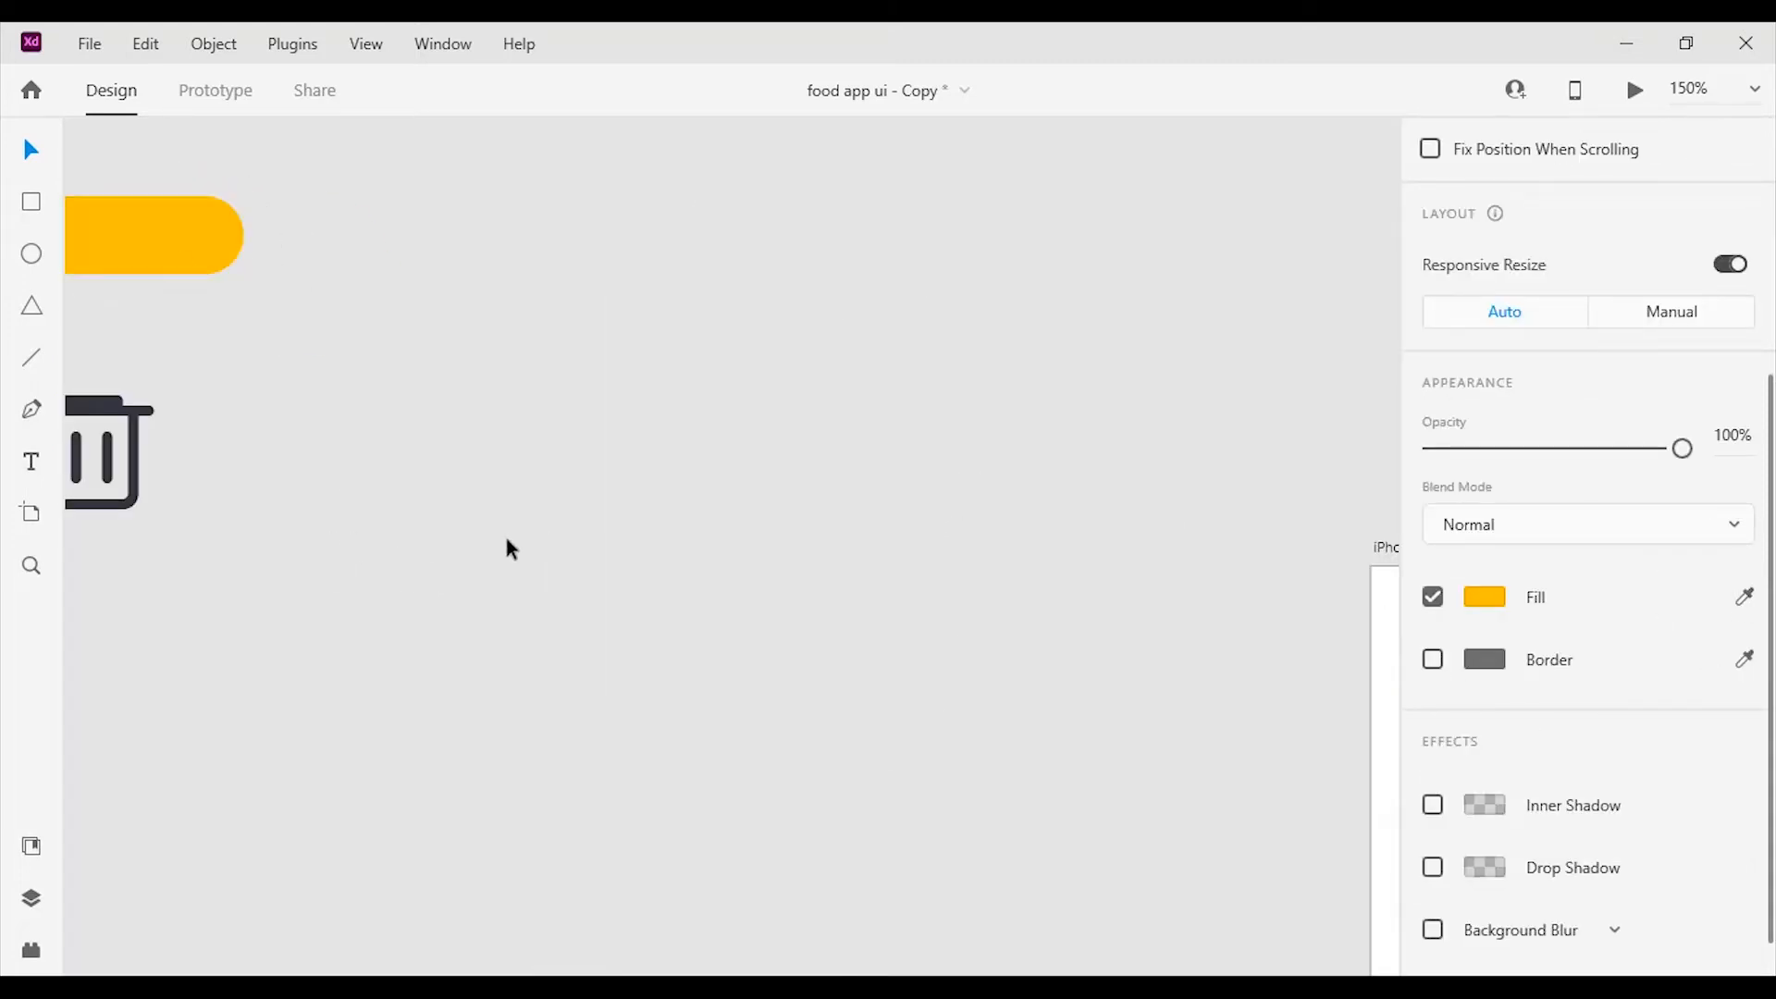
click(508, 546)
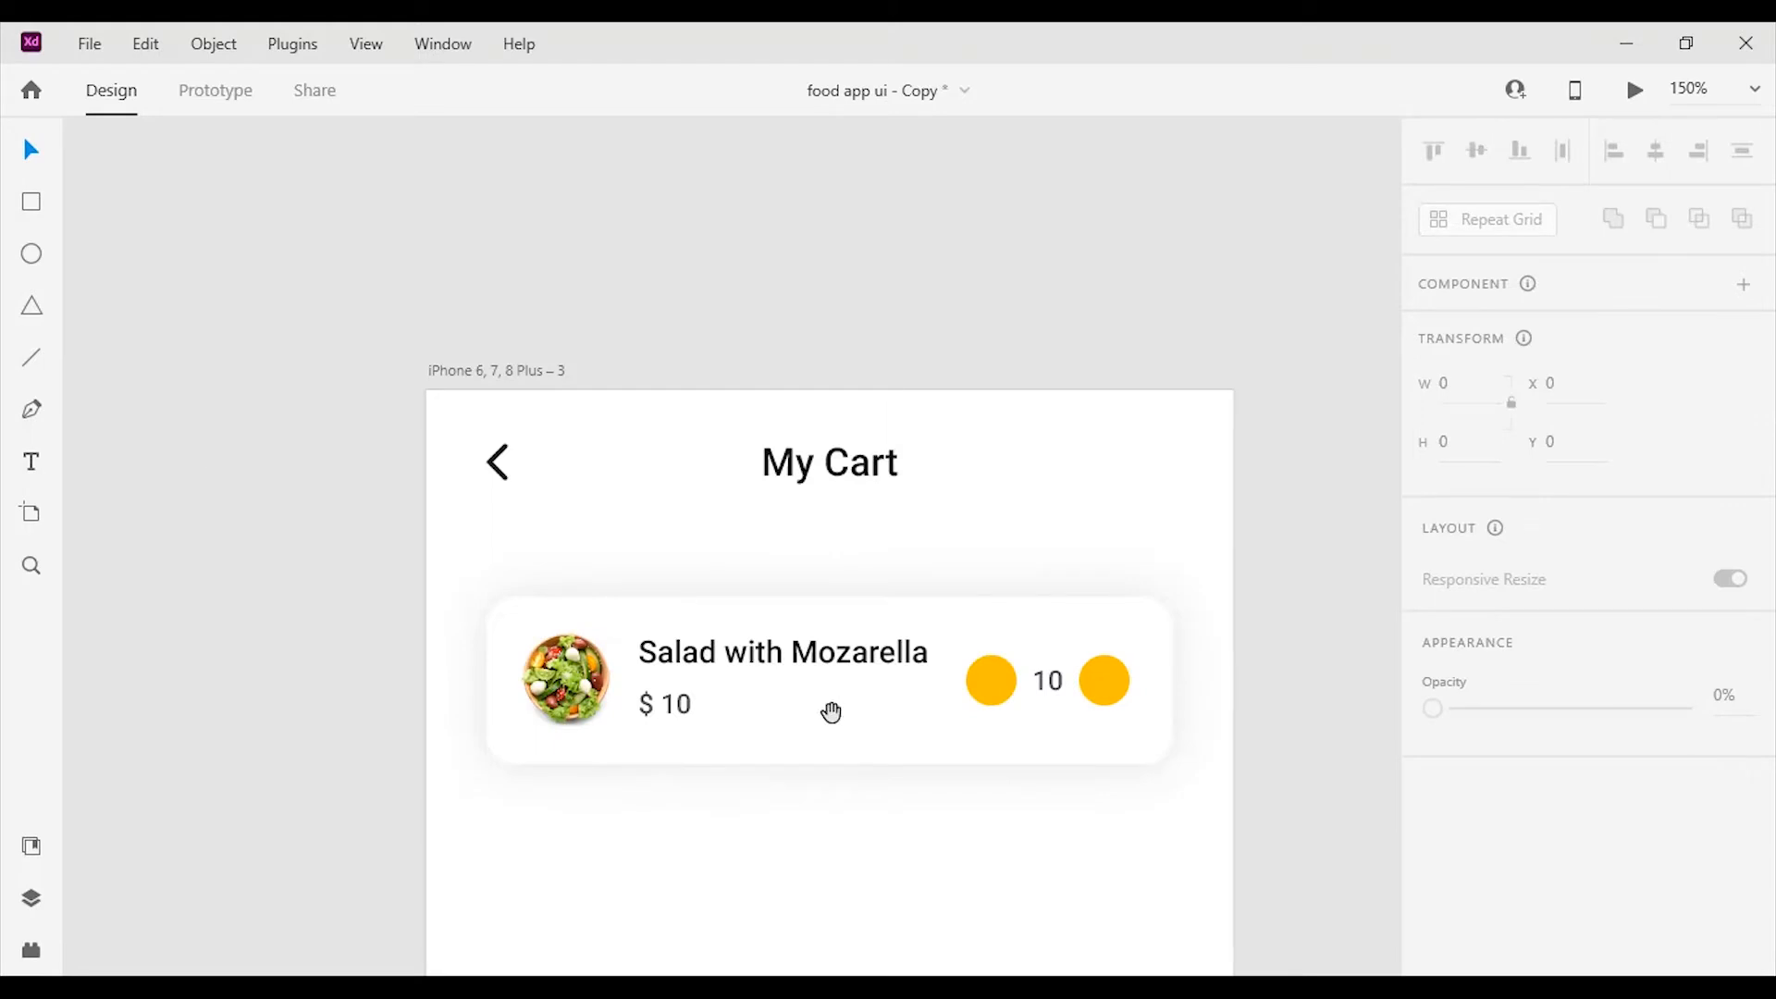
drag(830, 711, 825, 567)
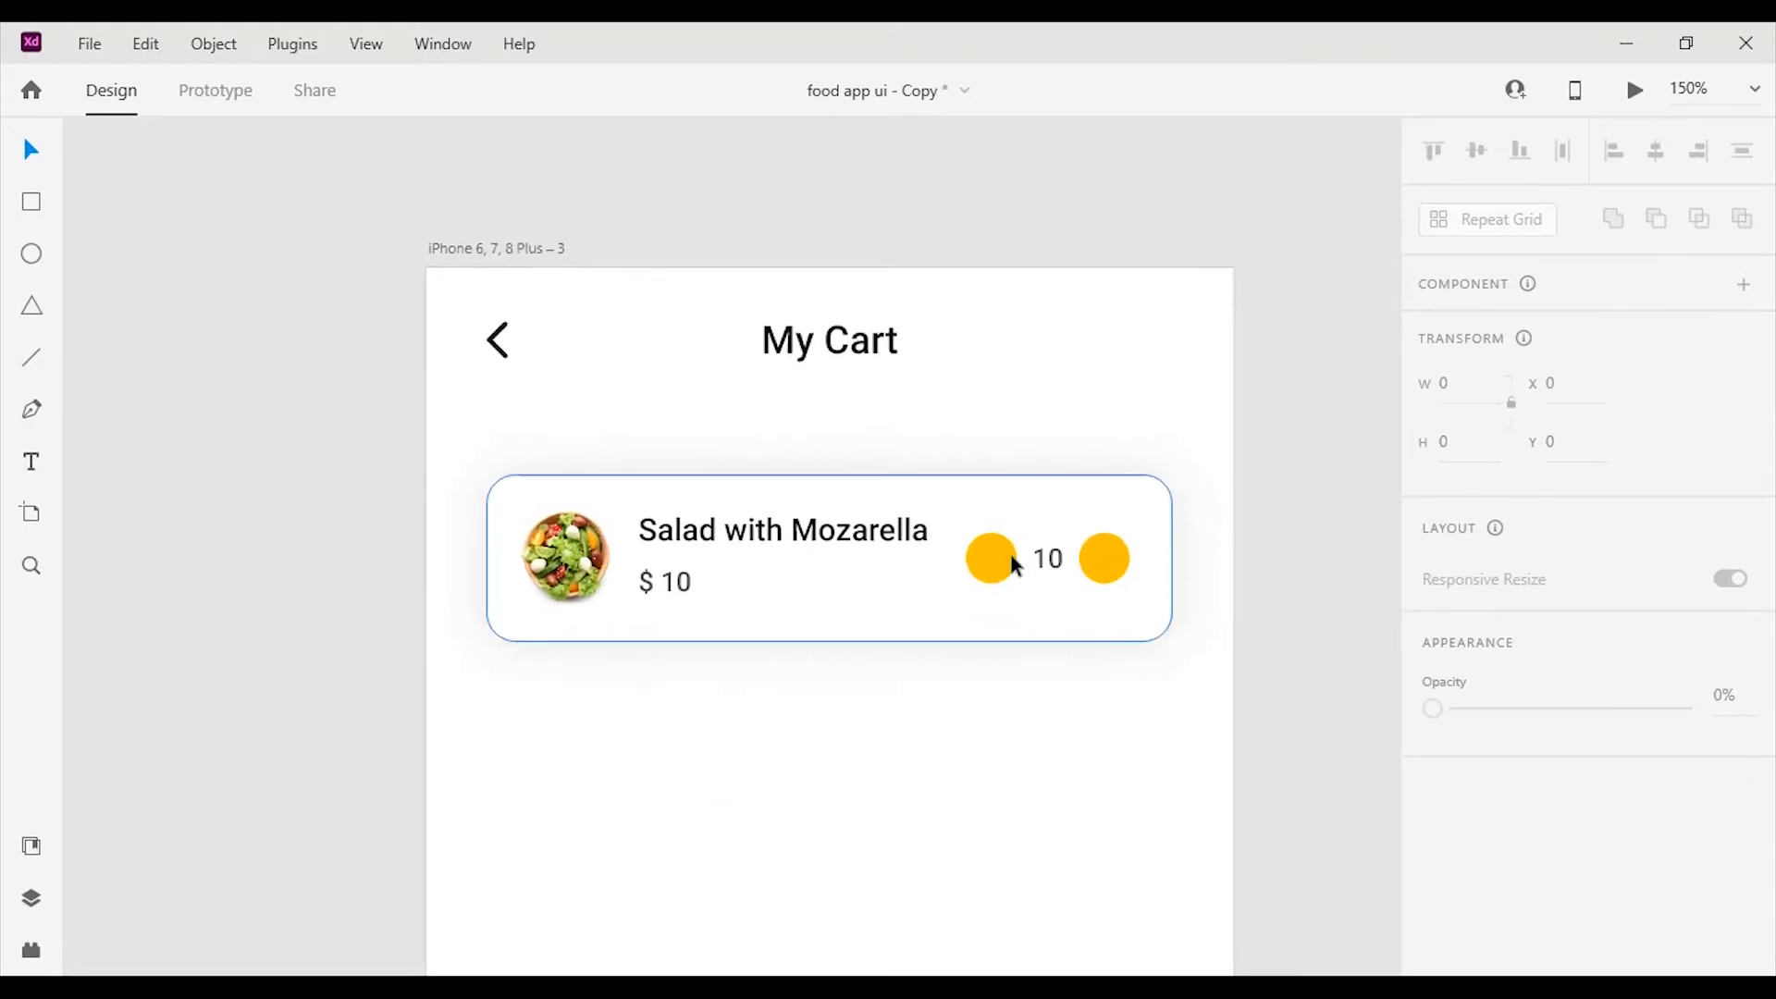
Add a drop shadow to both yellow circles beside the quantity.
click(988, 556)
shift+click(1117, 574)
scroll(1637, 793, down, 5)
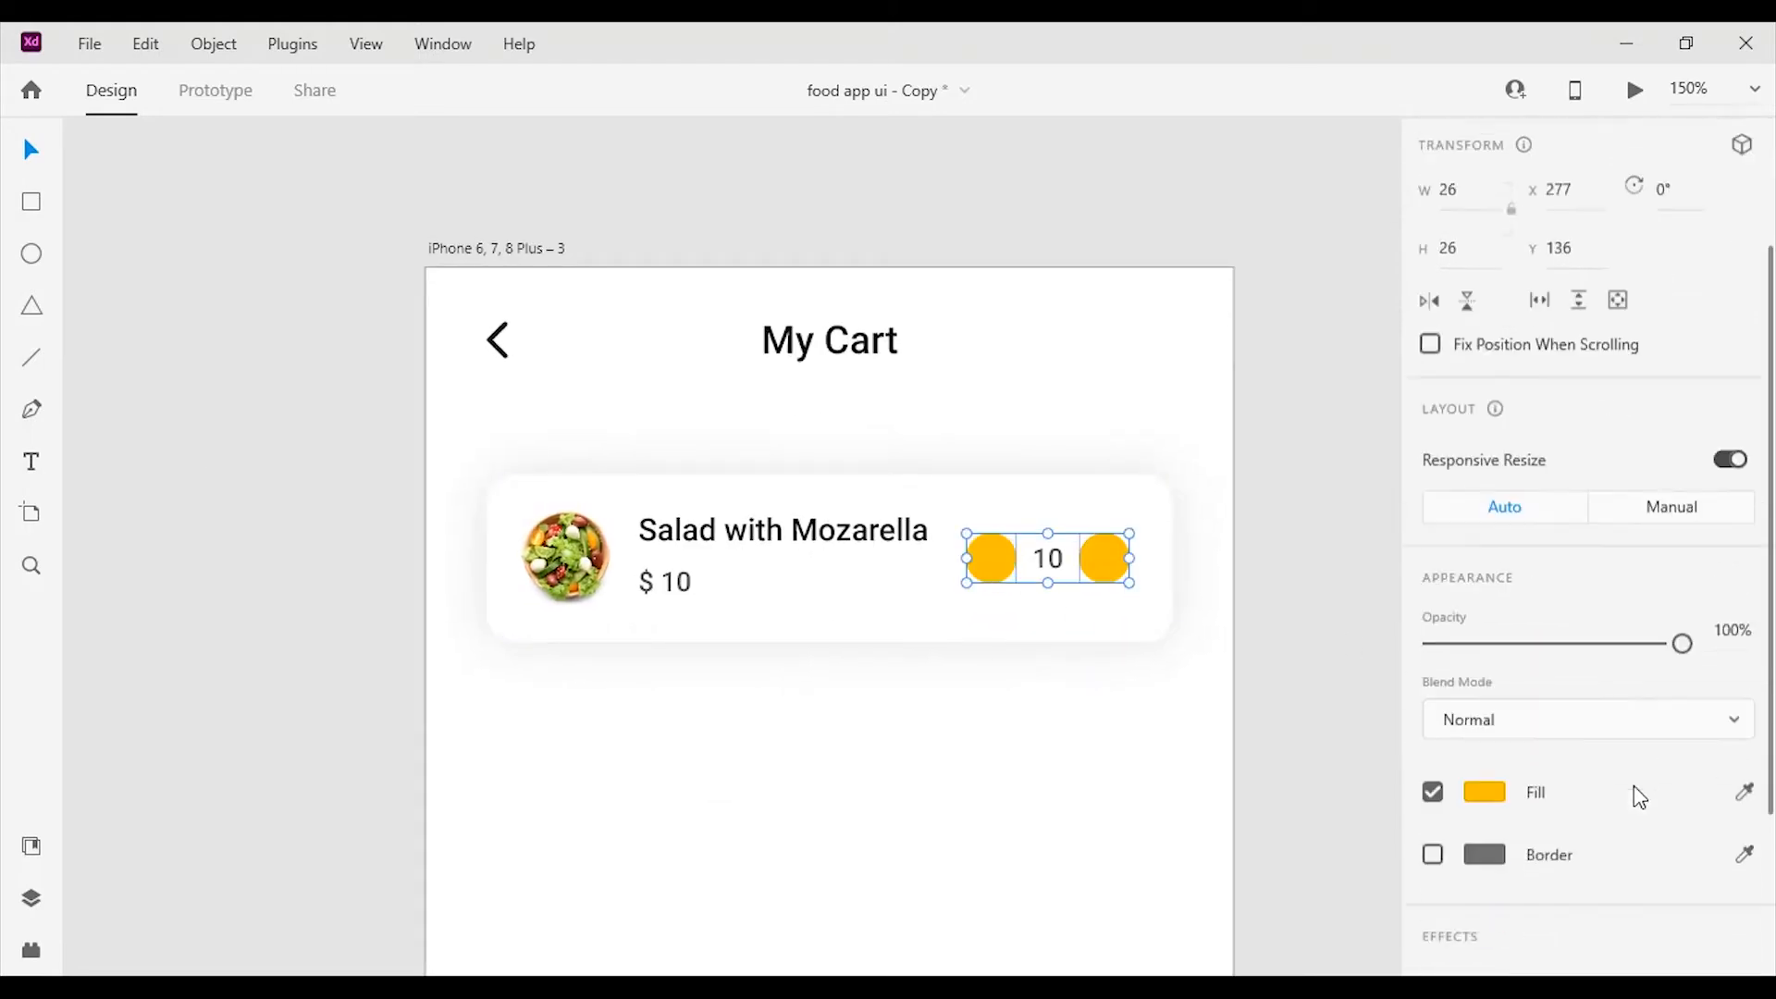
click(1436, 873)
click(1633, 916)
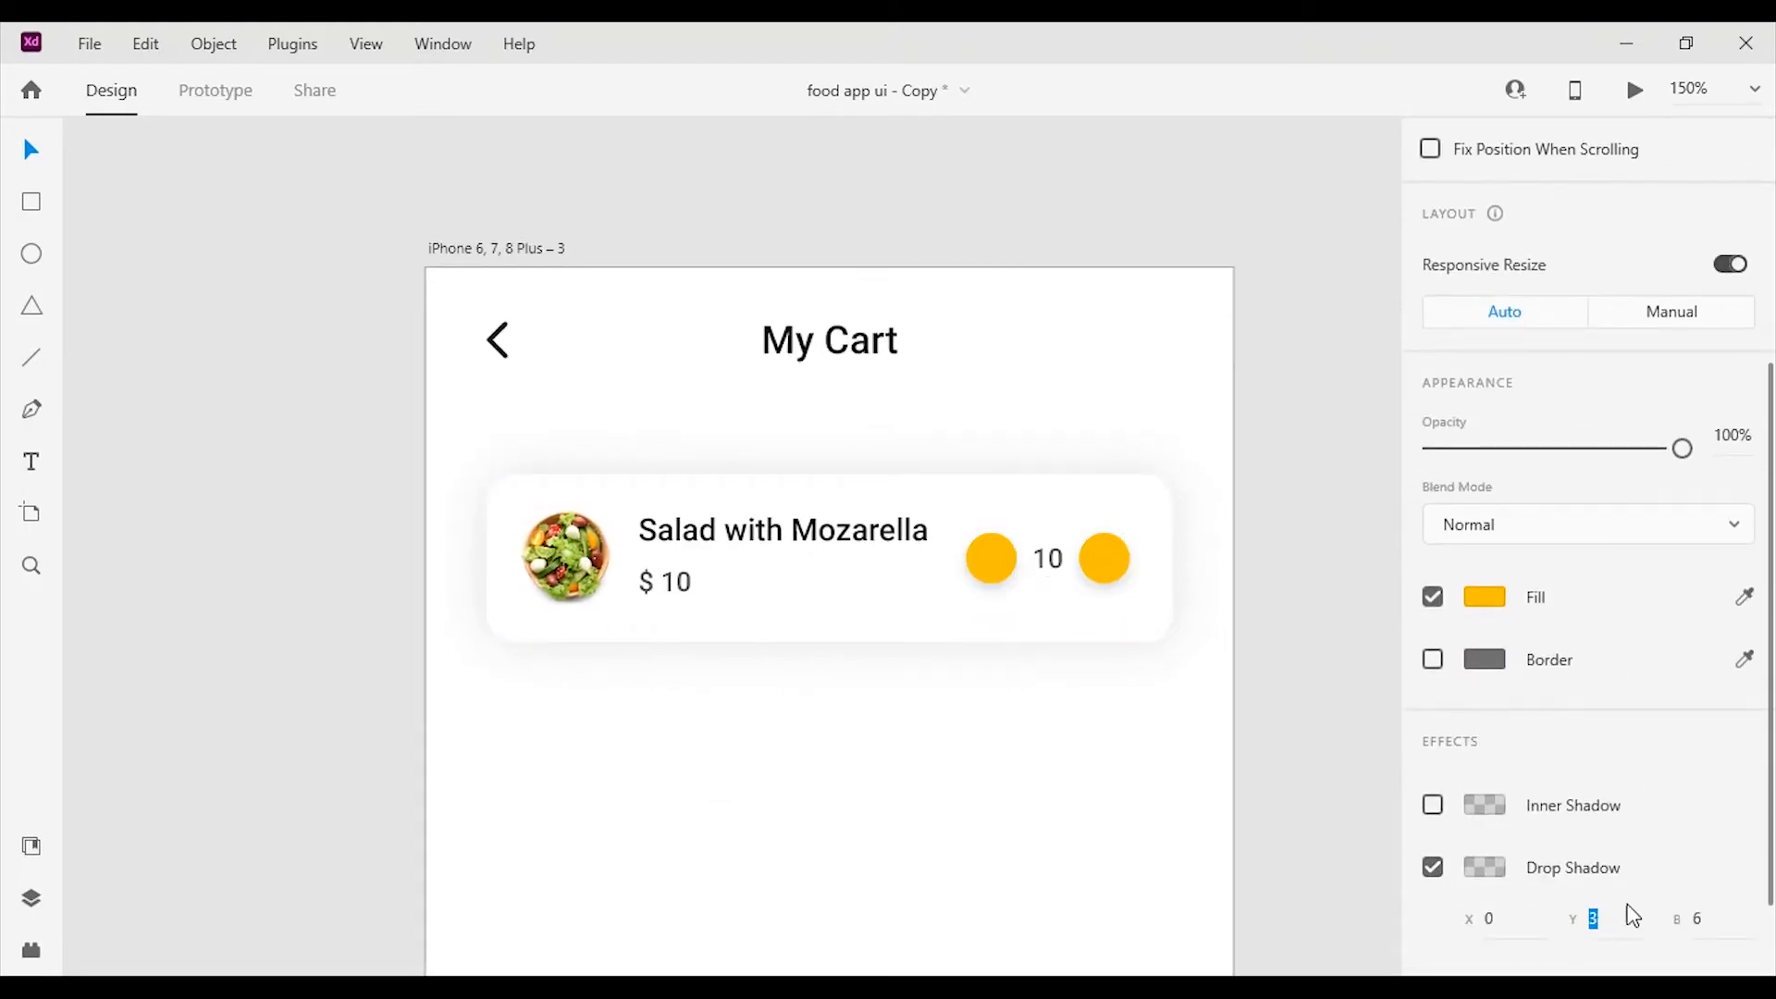
Colour the circles' drop shadow with the yellow sampled from their fill and raise its opacity.
scroll(1546, 894, down, 2)
click(1484, 745)
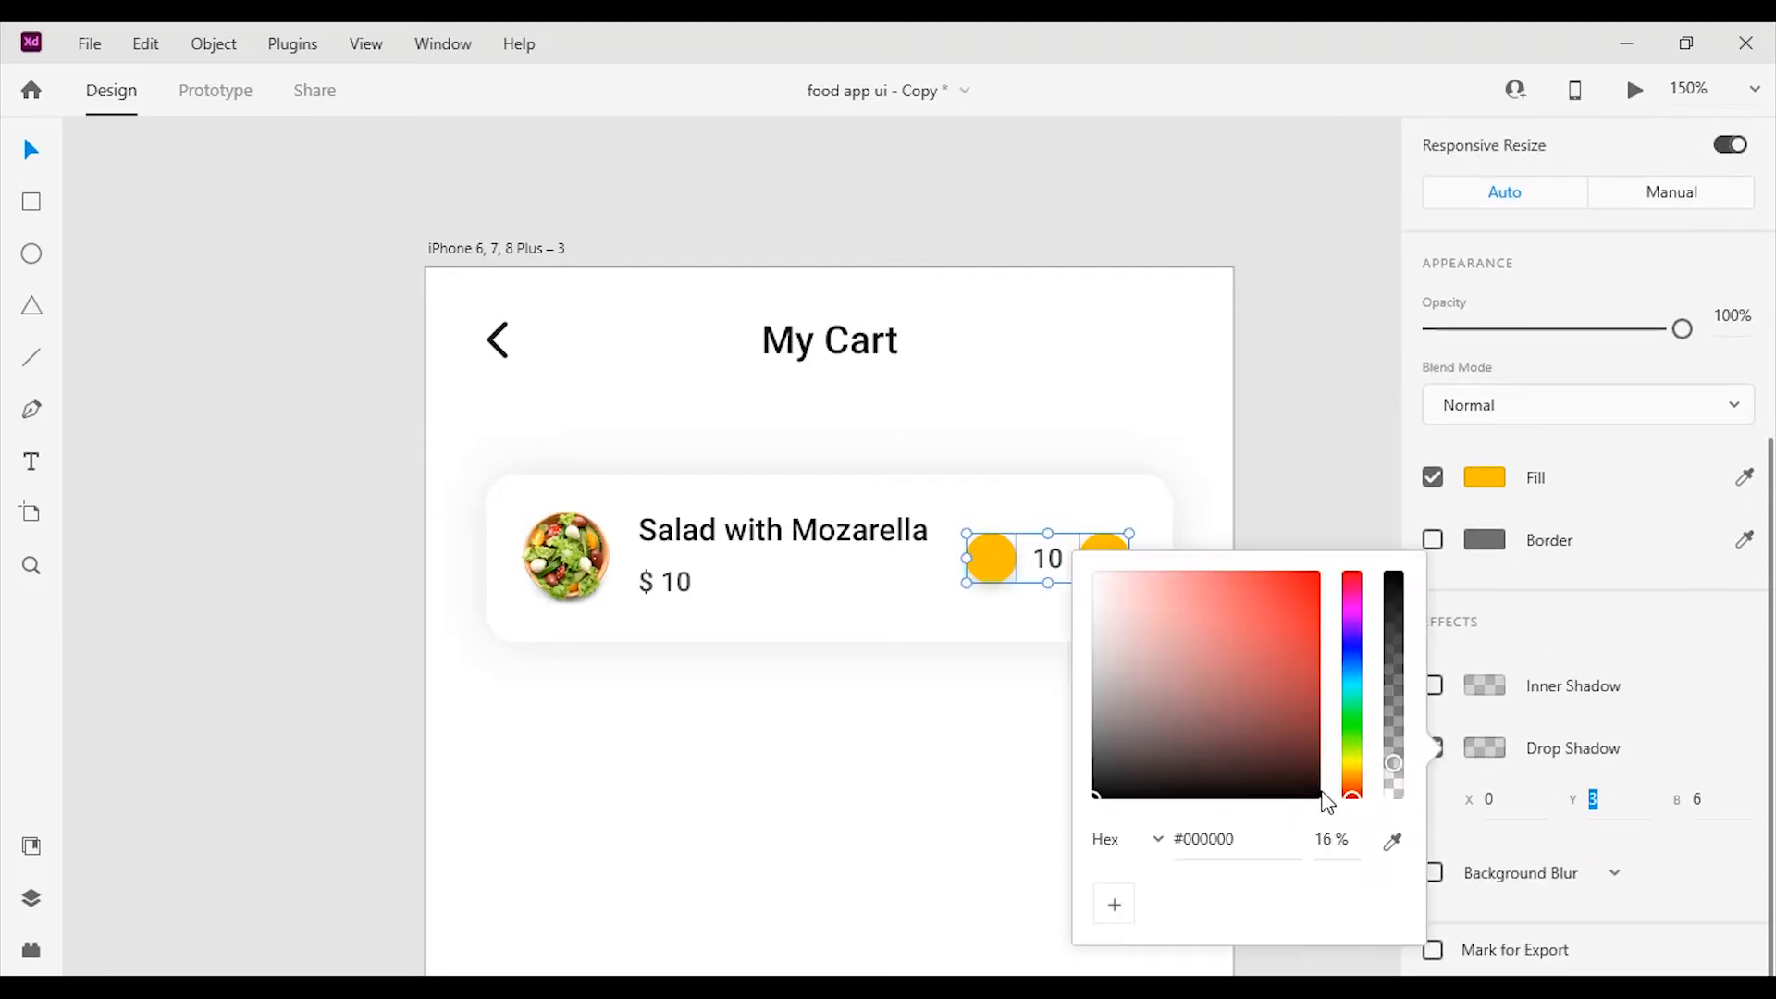
click(1395, 847)
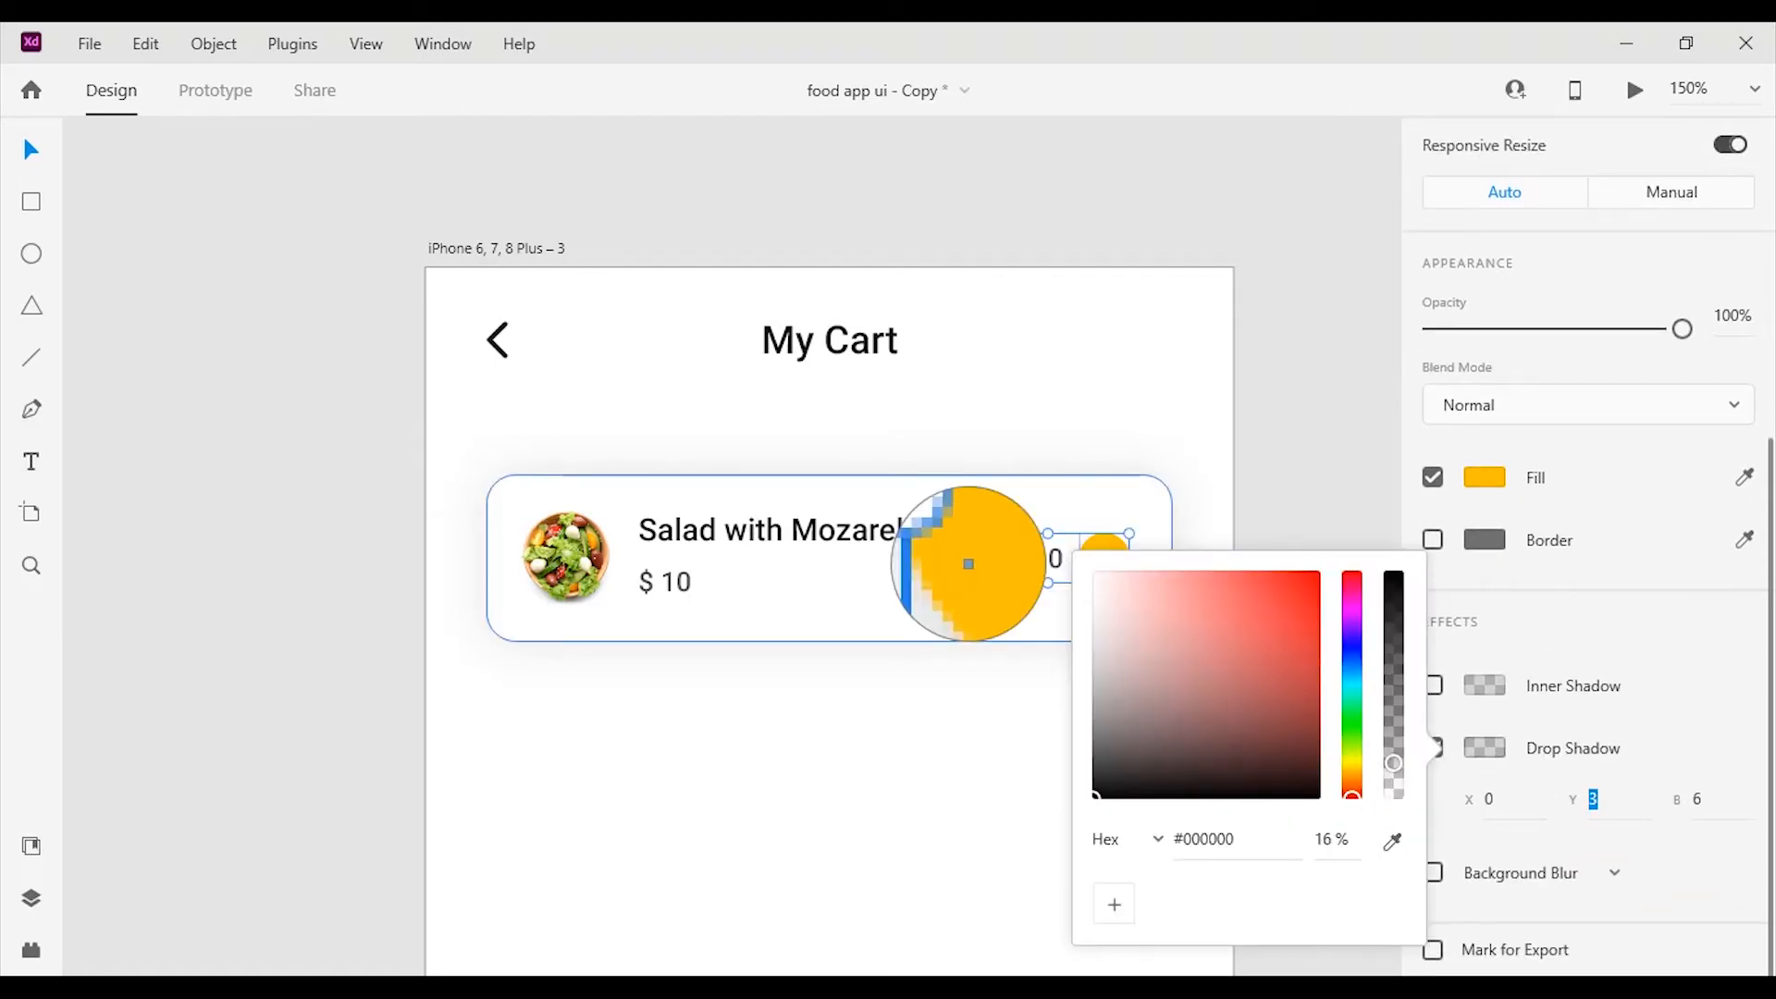
click(968, 563)
mouse_move(1387, 647)
mouse_down()
mouse_move(1388, 631)
mouse_move(1380, 674)
mouse_up()
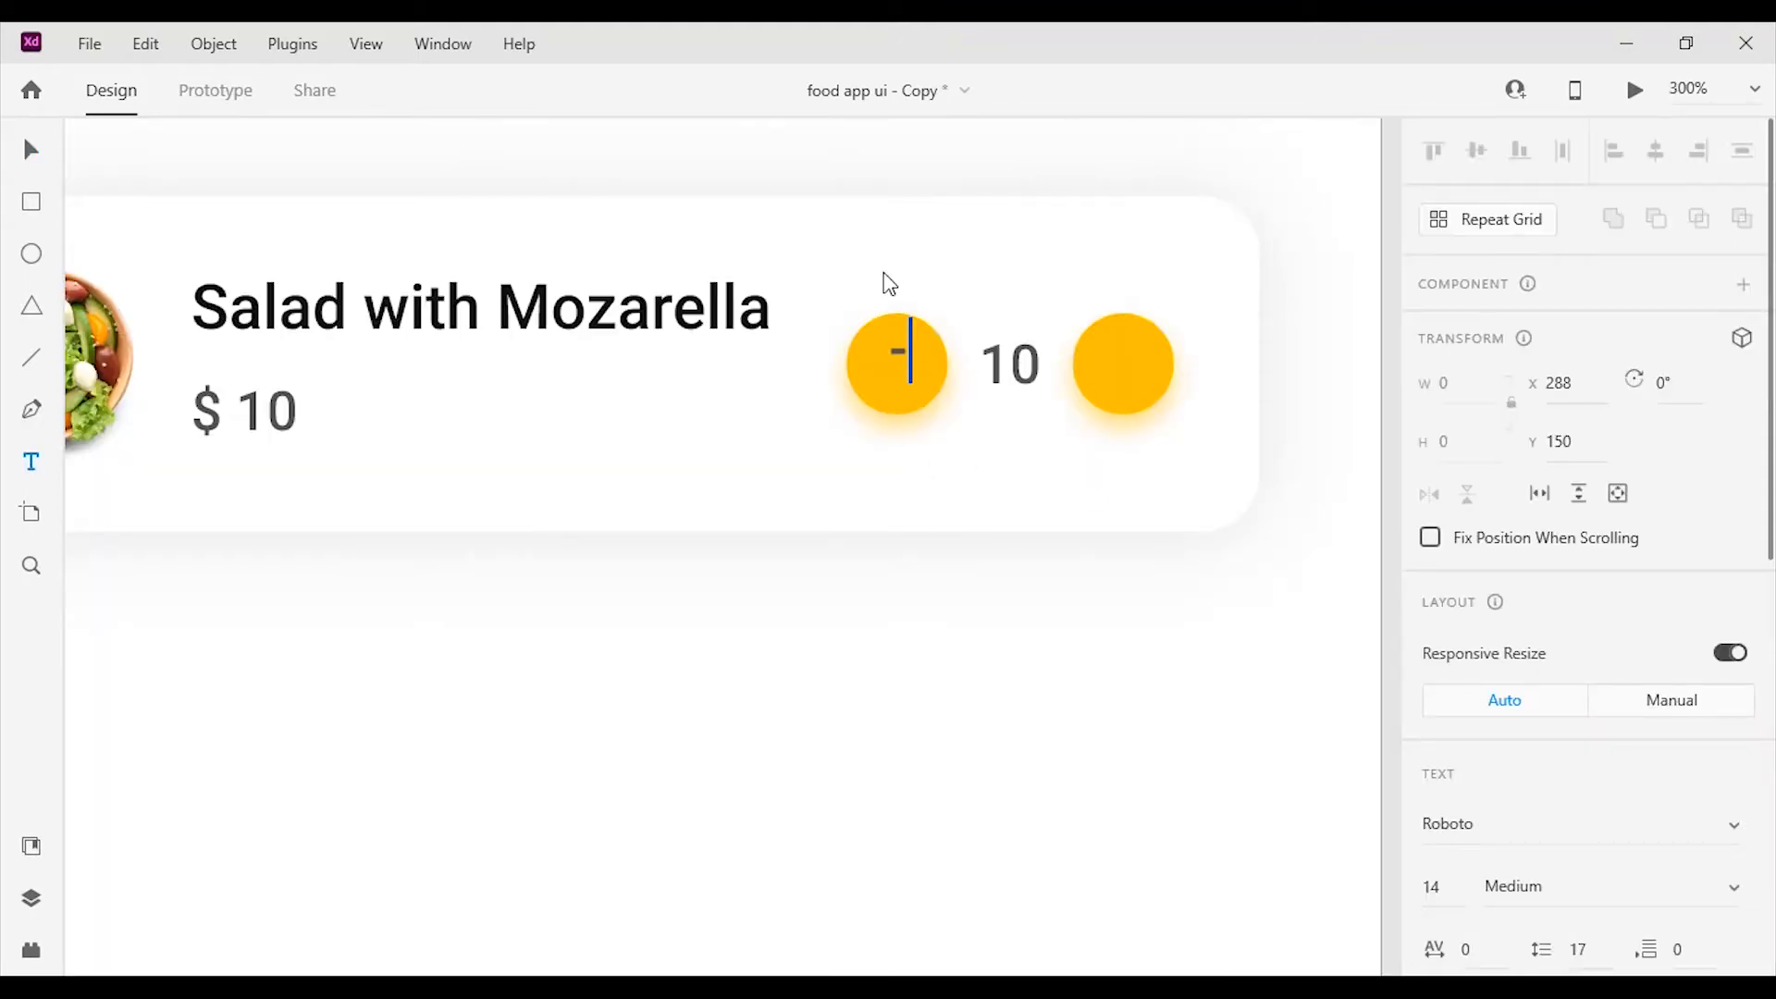
Add a "+" text label on the yellow circle to the right of the quantity.
click(1125, 356)
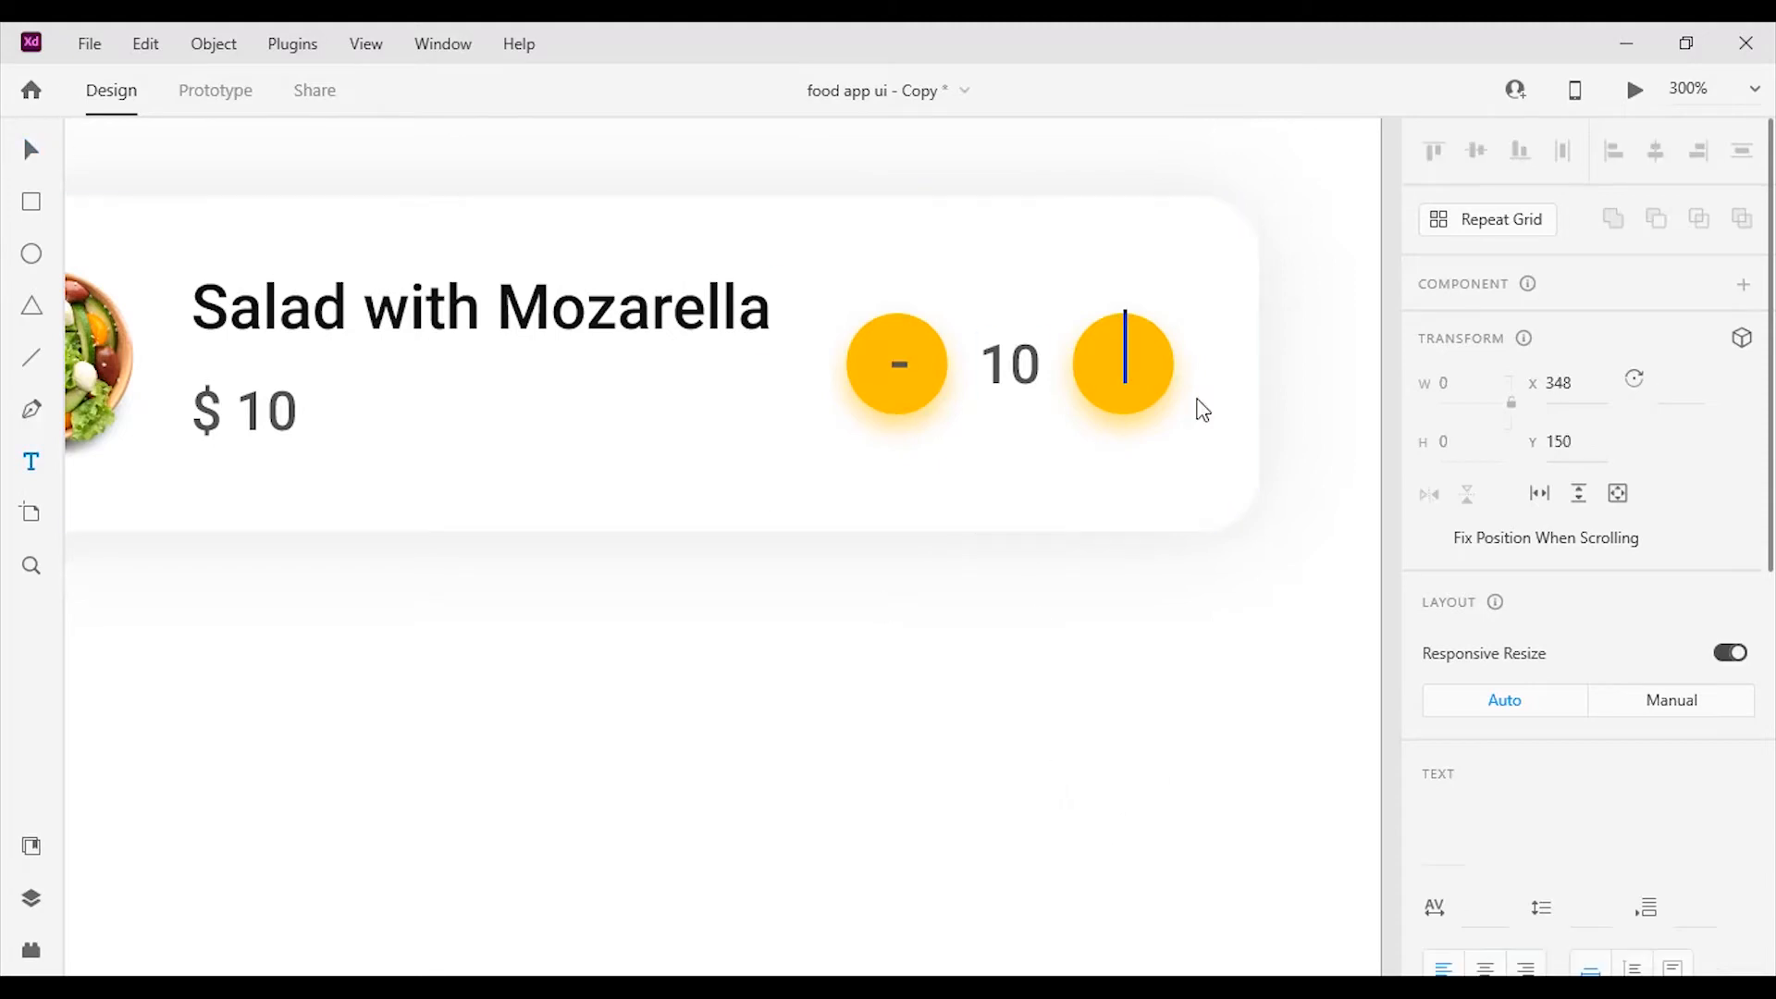
text(+)
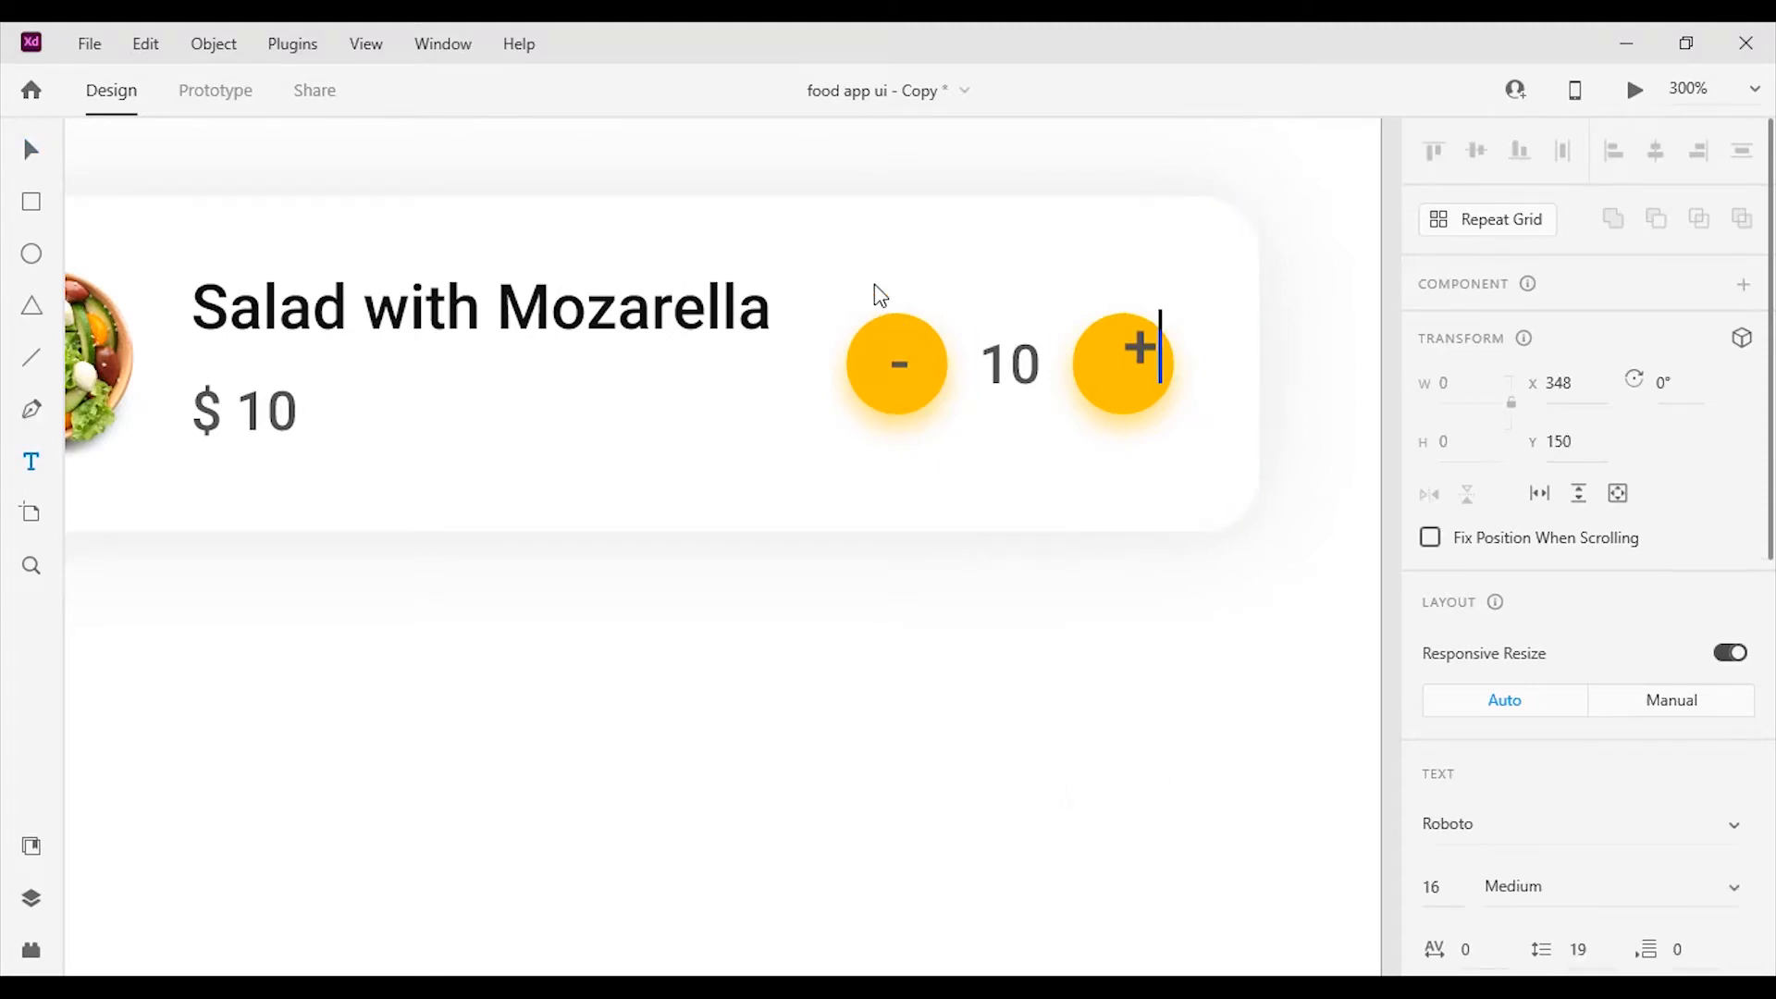
click(32, 148)
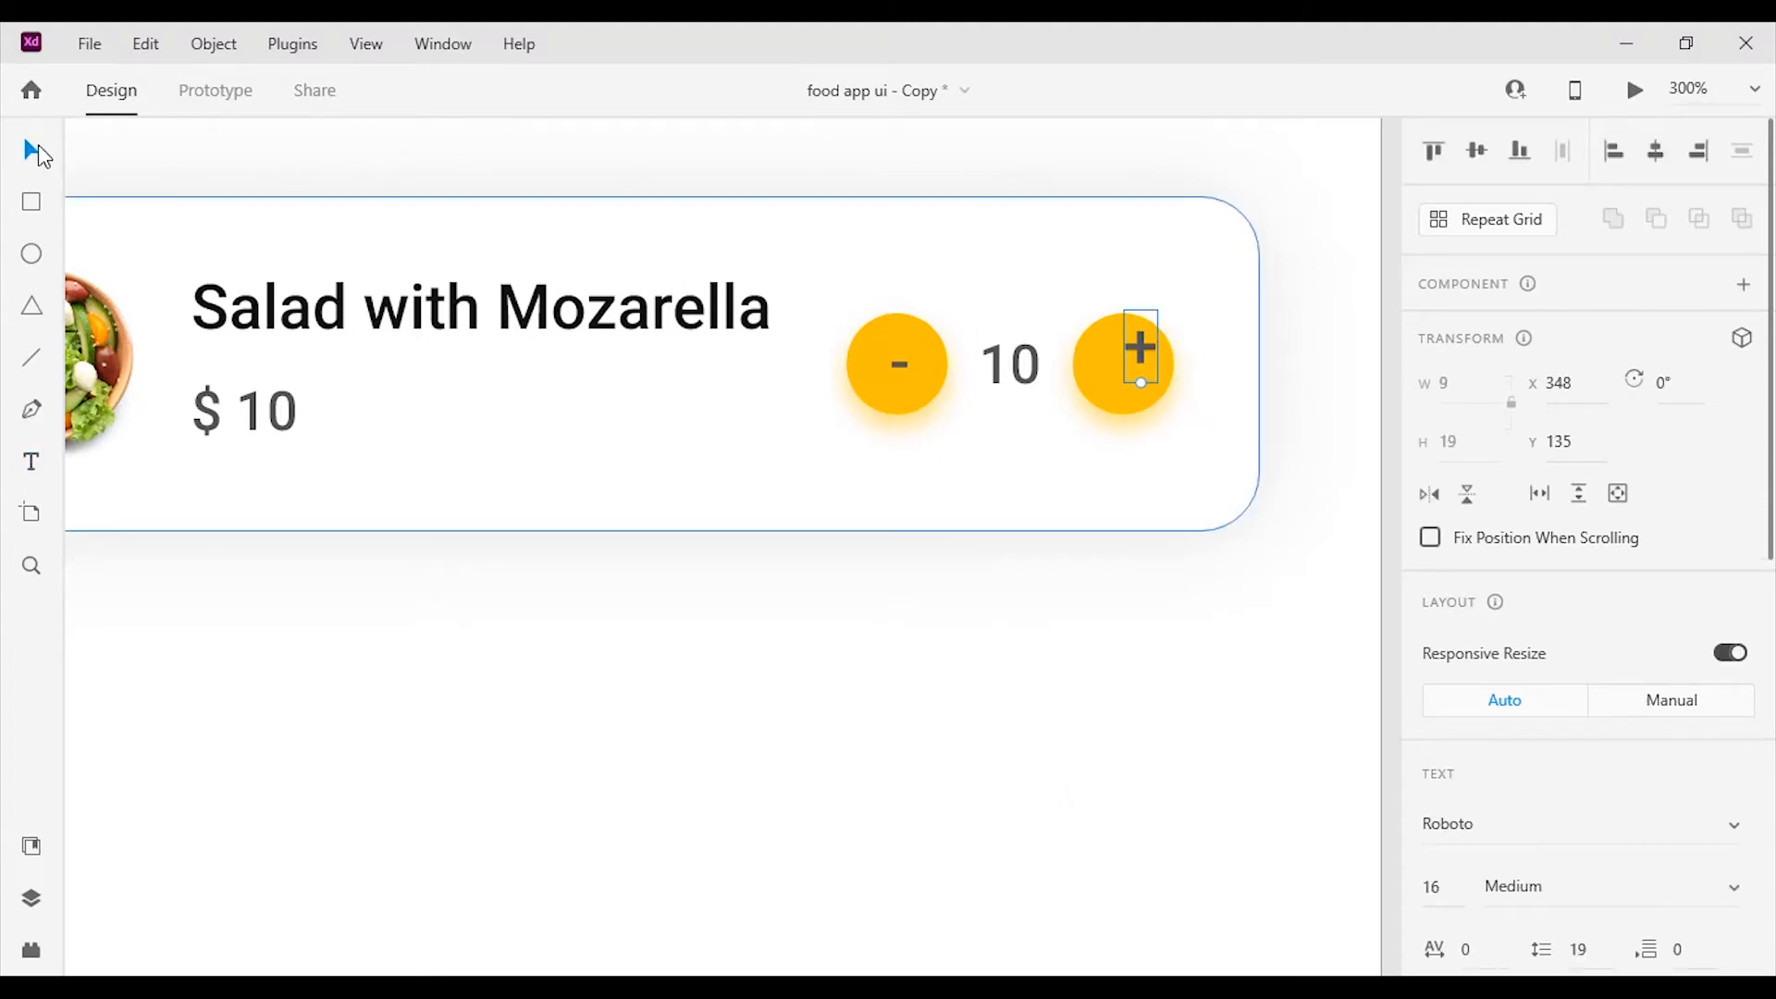
Centre the "+" label on its yellow circle and fill both the "-" and "+" labels with white.
drag(1144, 348, 1124, 359)
key(ctrl+minus)
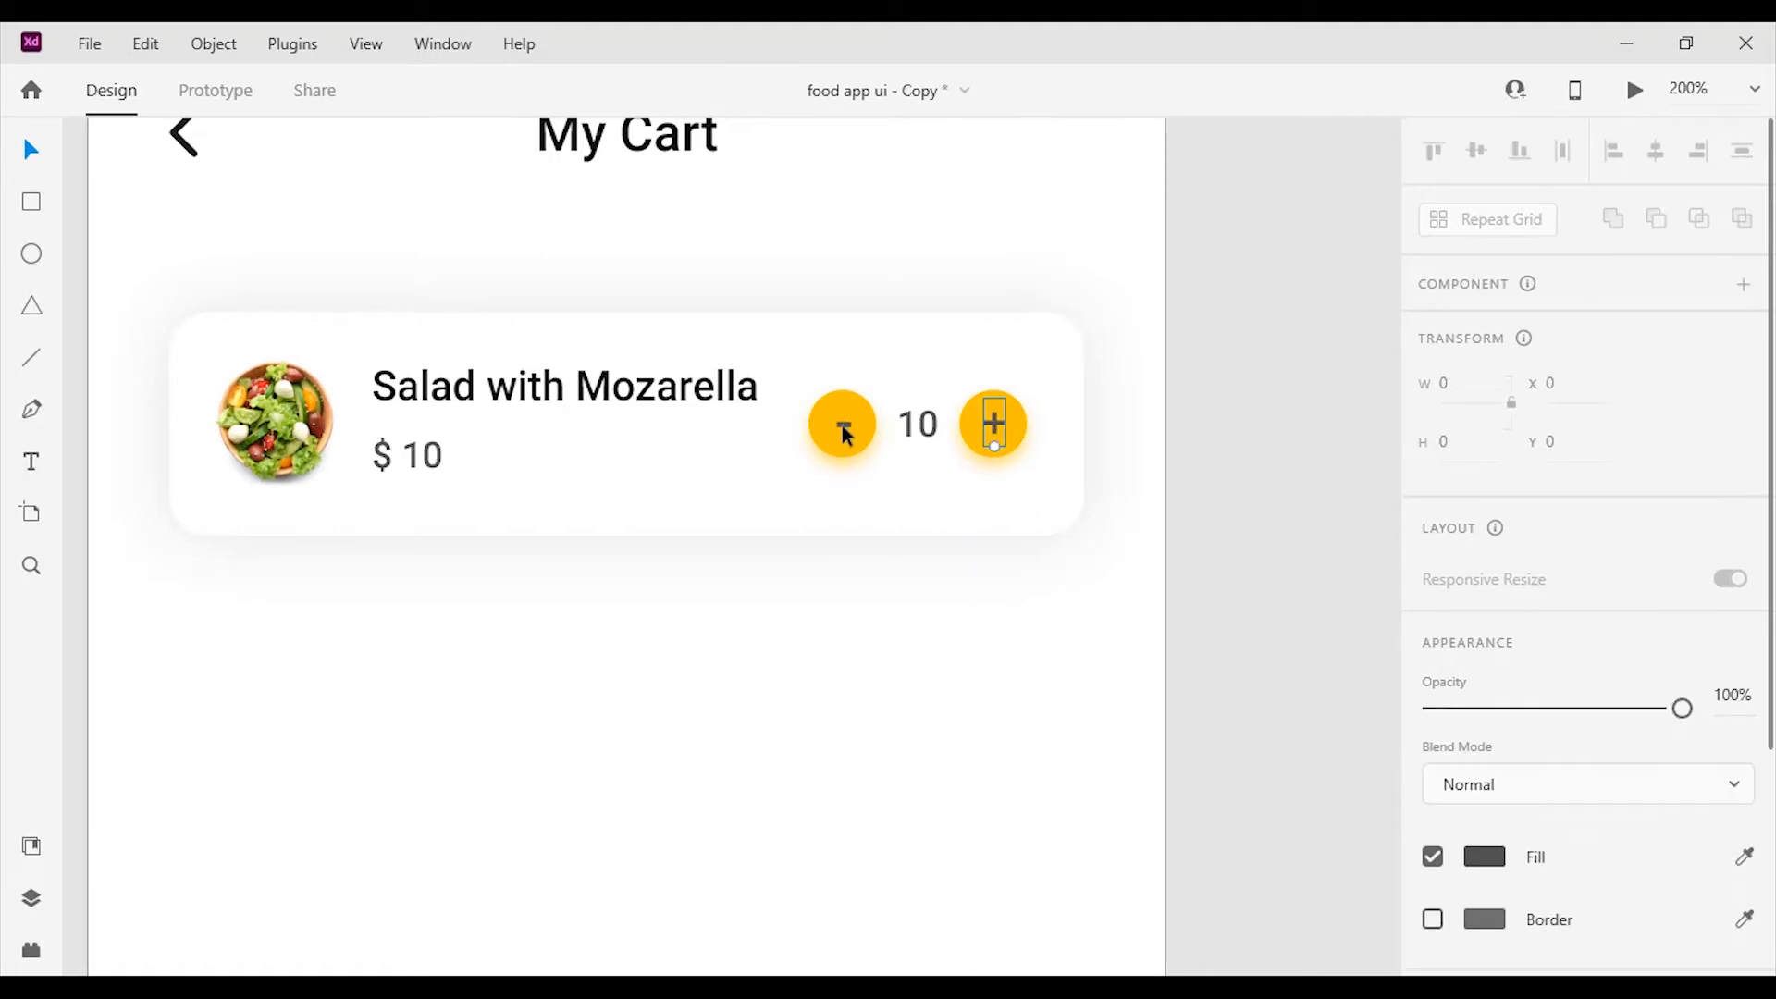
shift+click(847, 422)
scroll(1566, 855, down, 5)
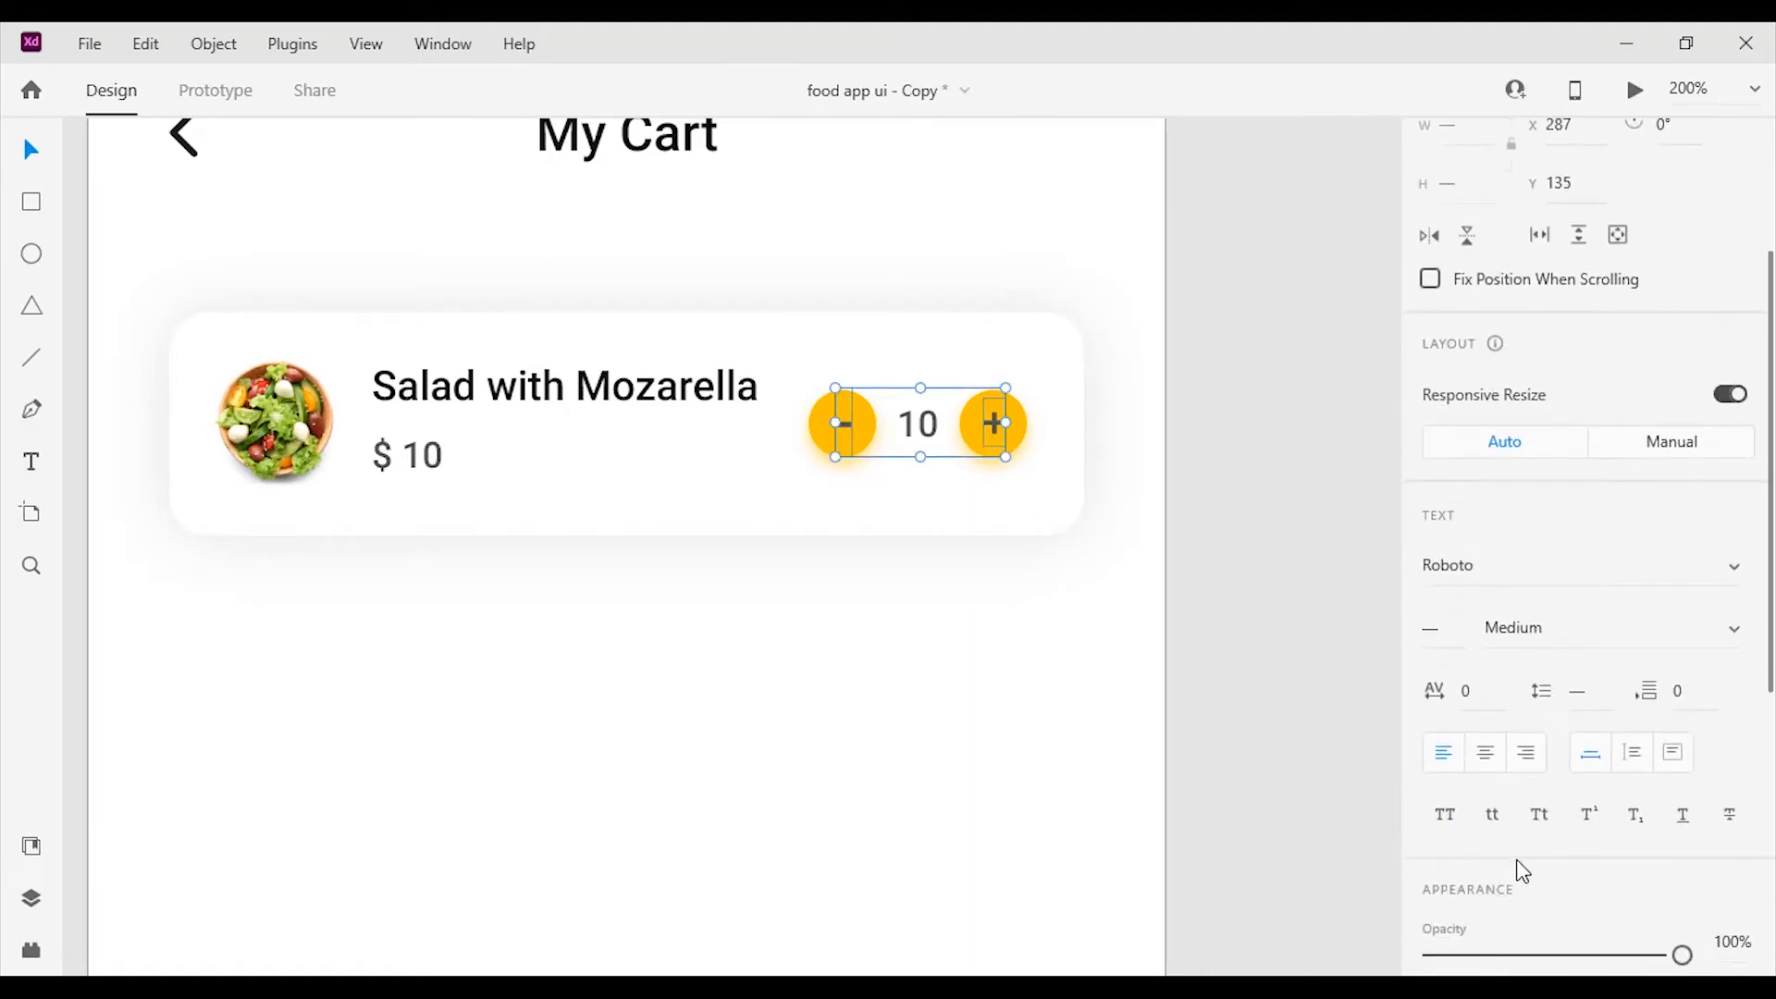
click(1484, 845)
text(FFFFFF)
key(Return)
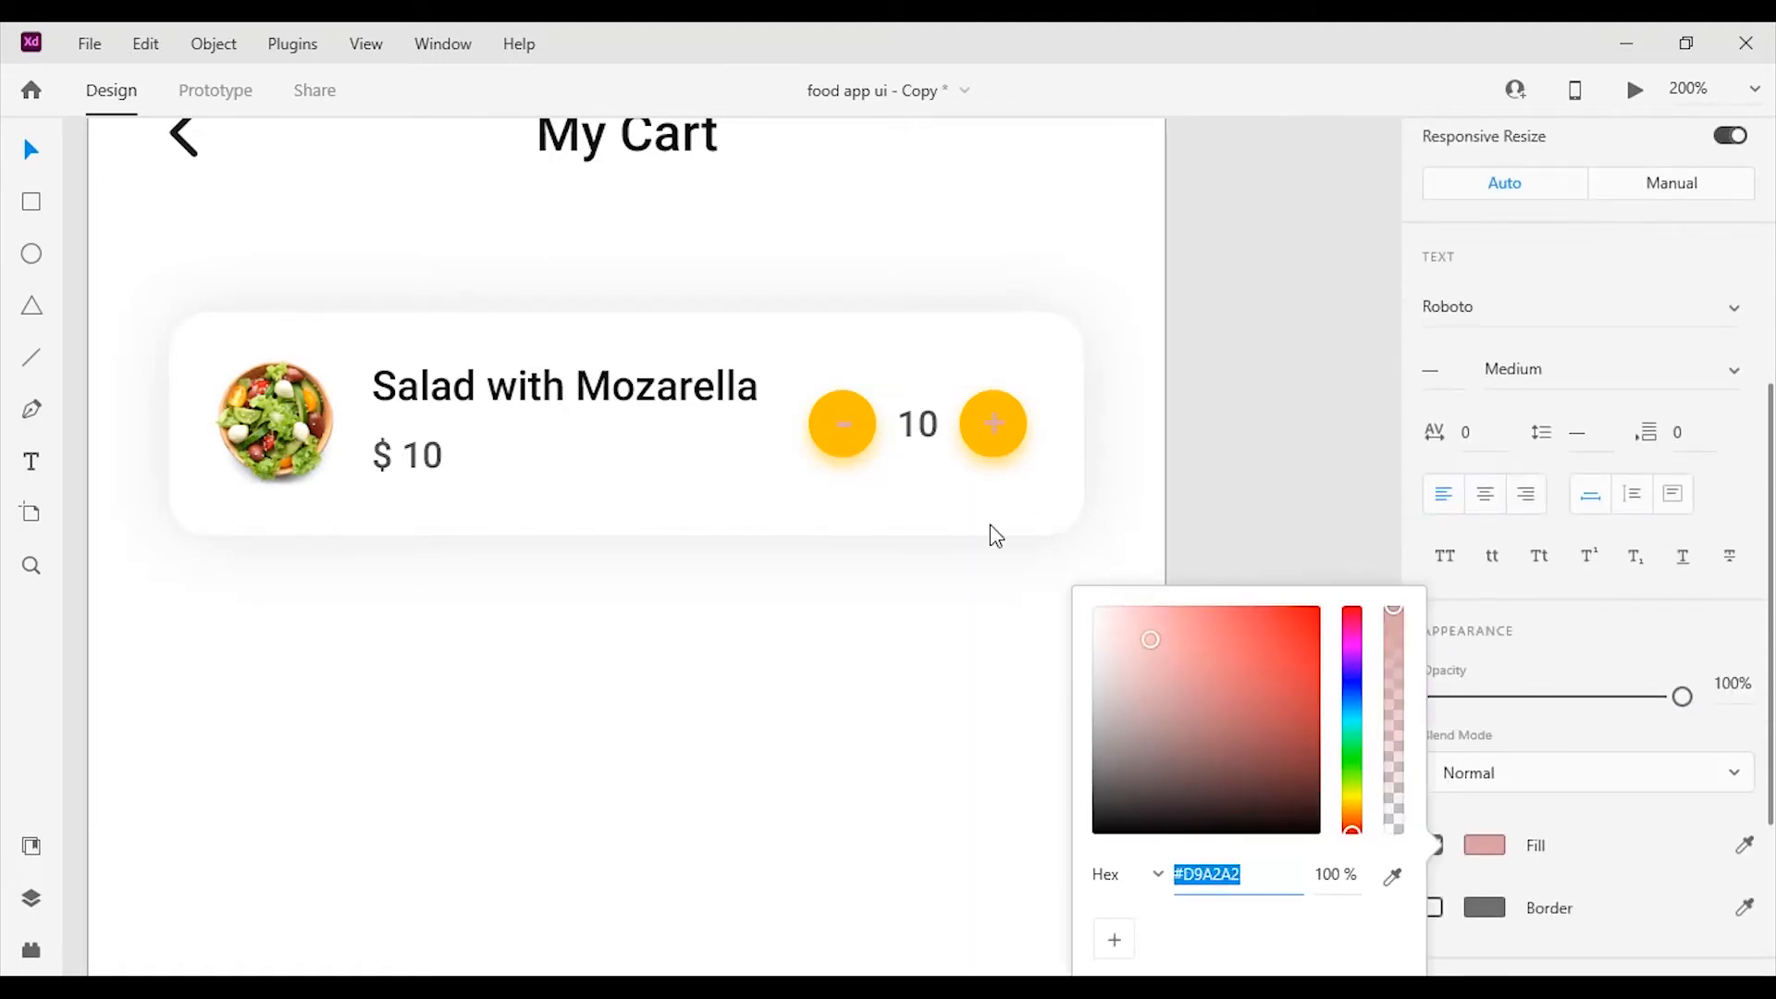
click(1251, 490)
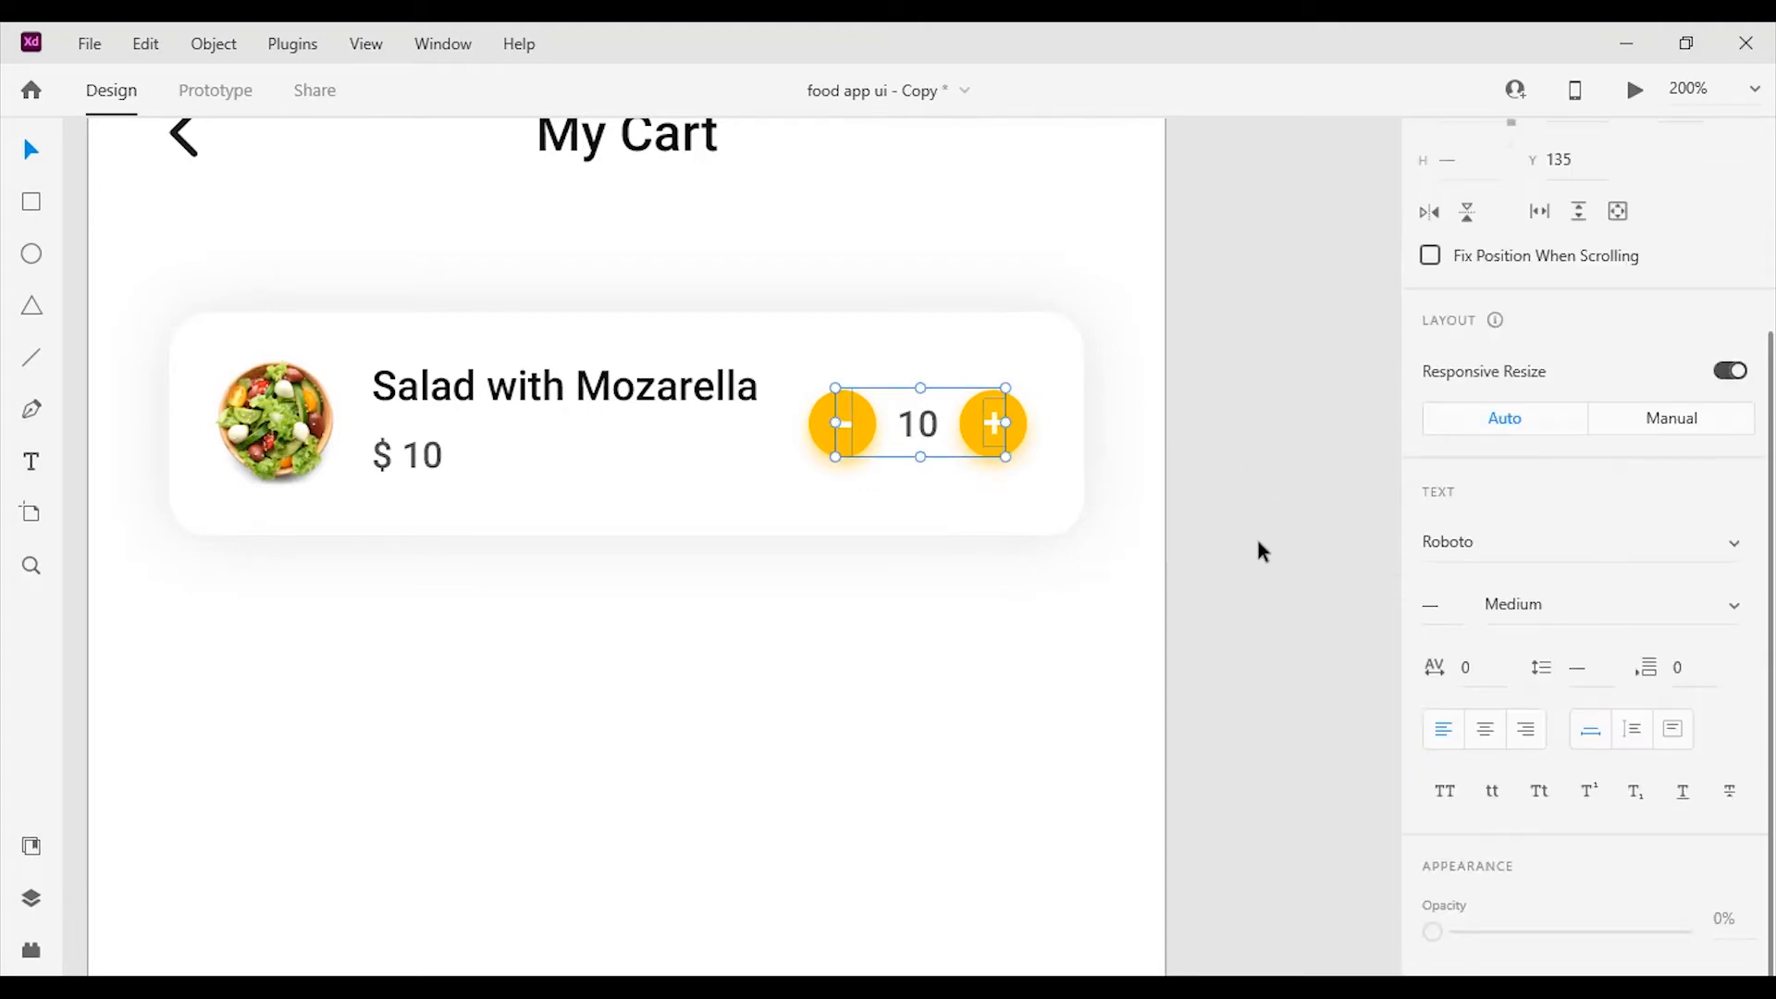
Duplicate the complete cart item card twice, stacking the copies evenly below the original.
key(ctrl+minus)
drag(1157, 514, 466, 302)
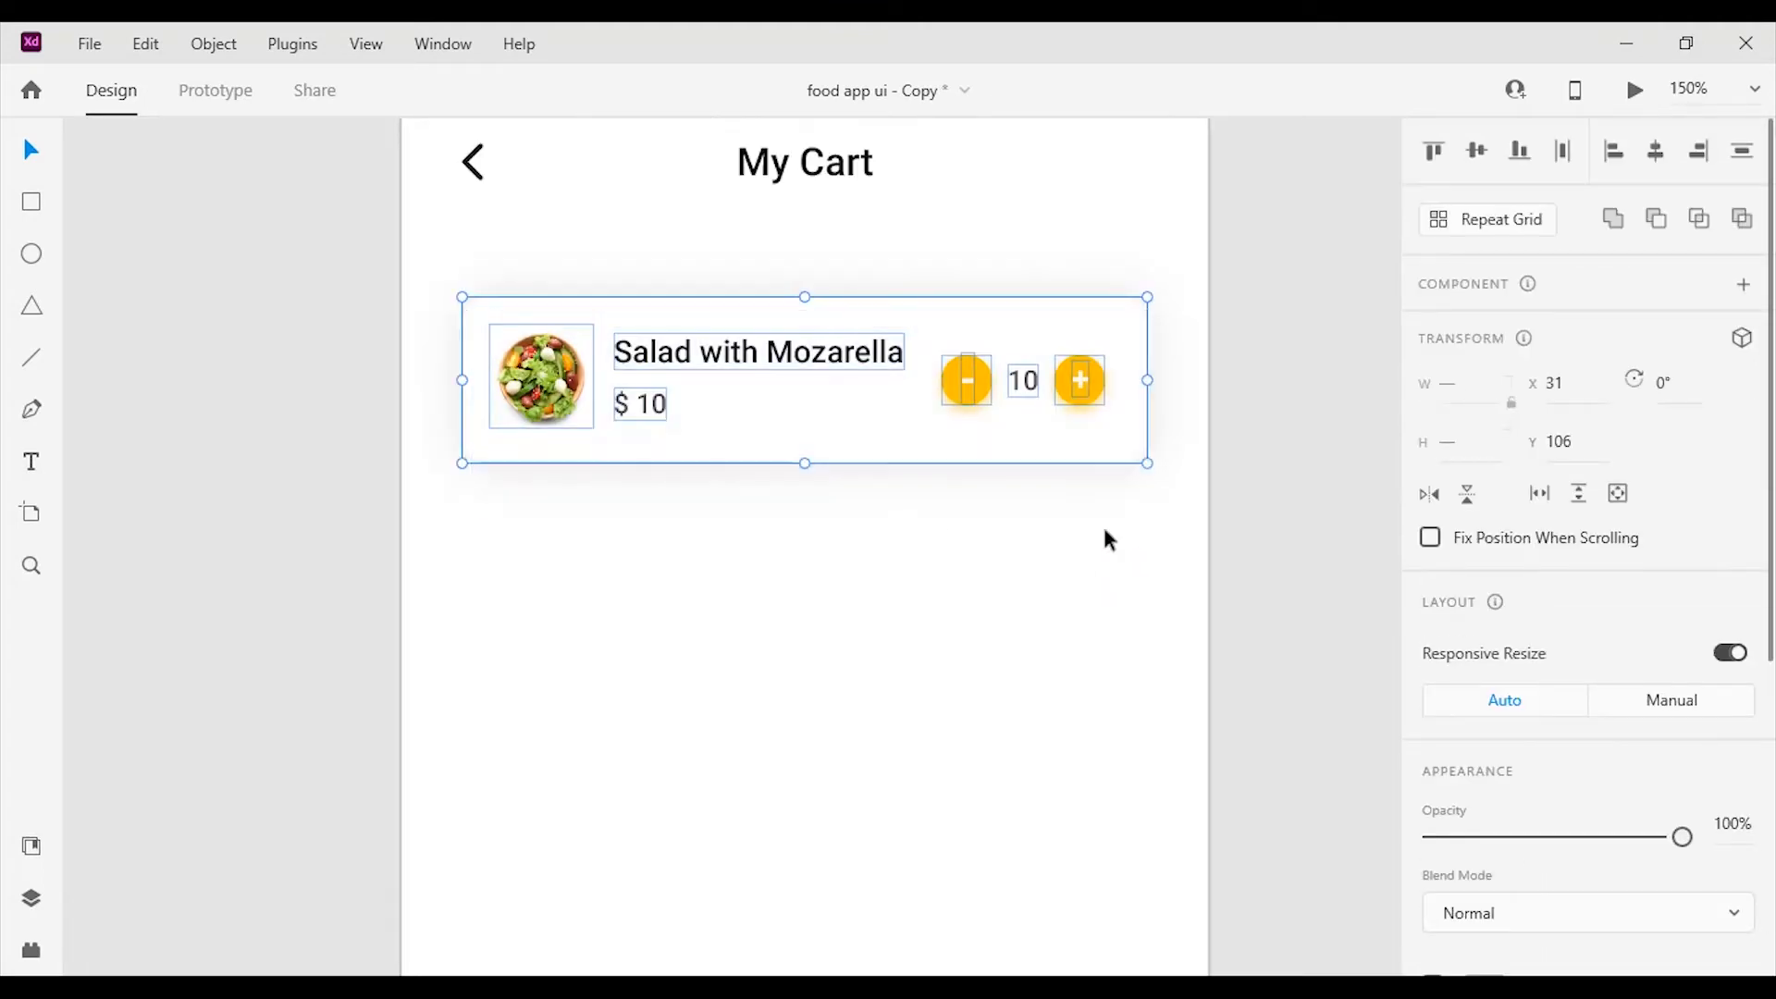
drag(879, 602, 928, 582)
key(alt)
drag(877, 489, 1093, 635)
scroll(925, 555, down, 3)
drag(848, 511, 775, 659)
scroll(718, 678, down, 1)
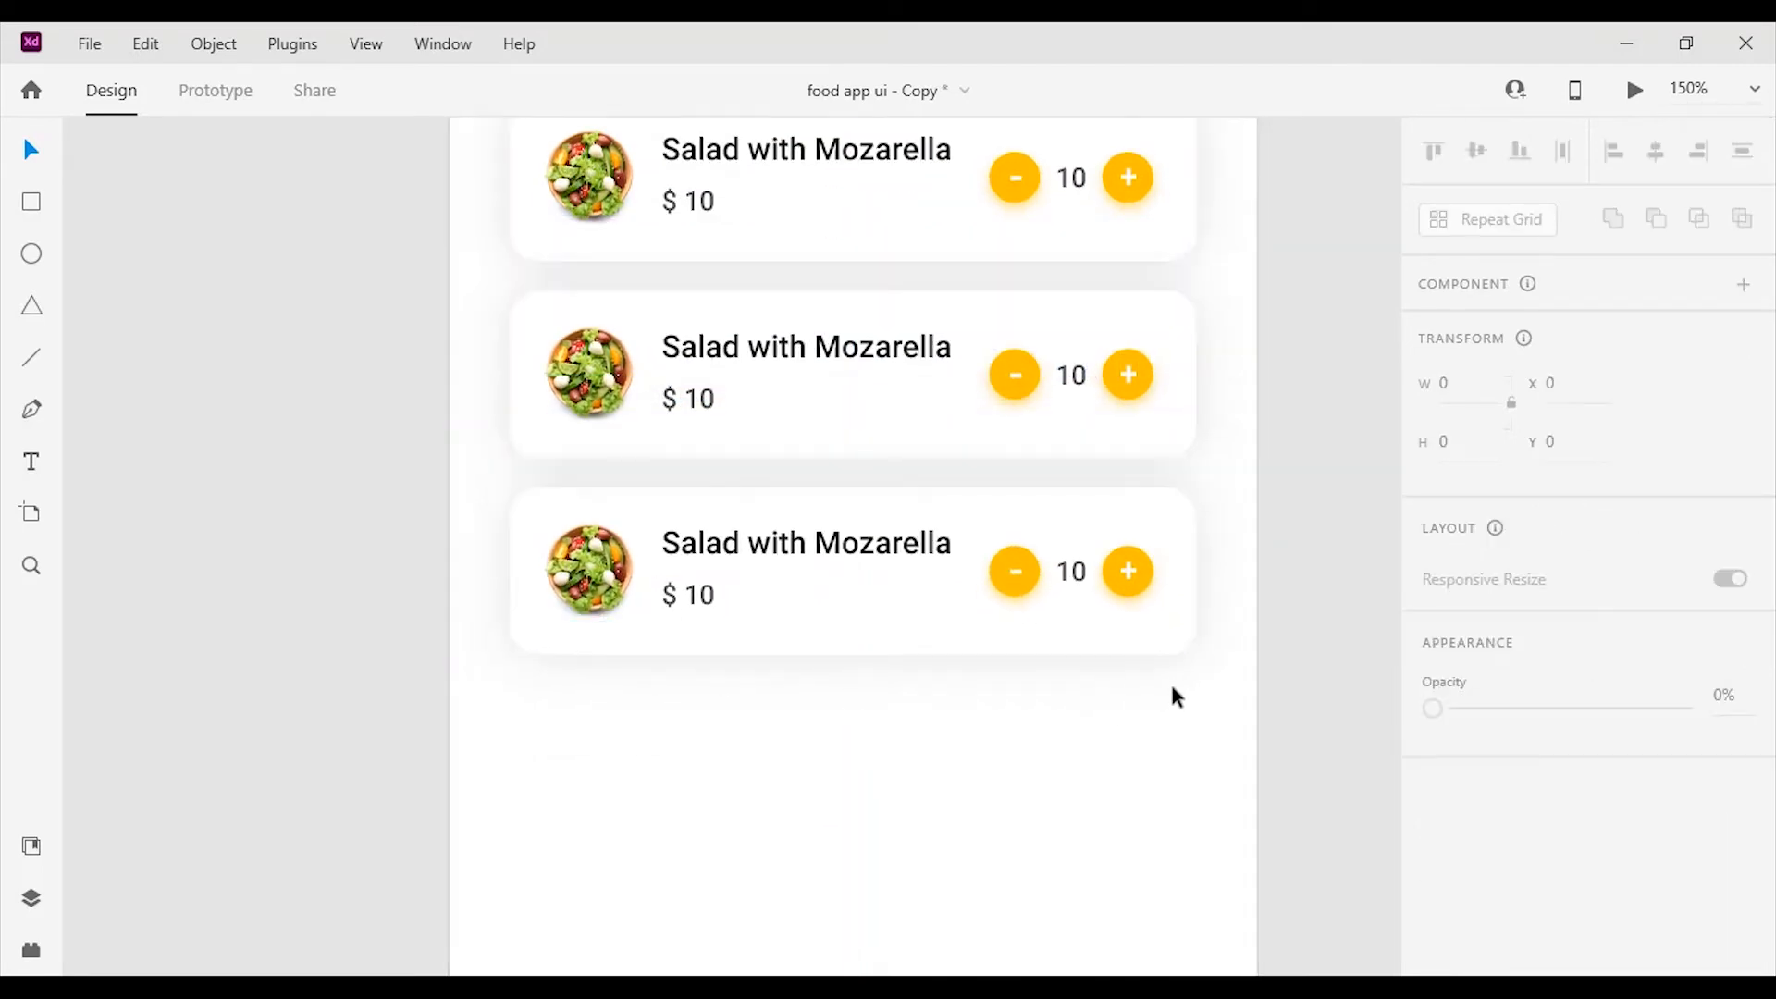
Shift the whole third cart card horizontally to the left until it extends past the artboard's edge.
drag(1168, 684, 536, 506)
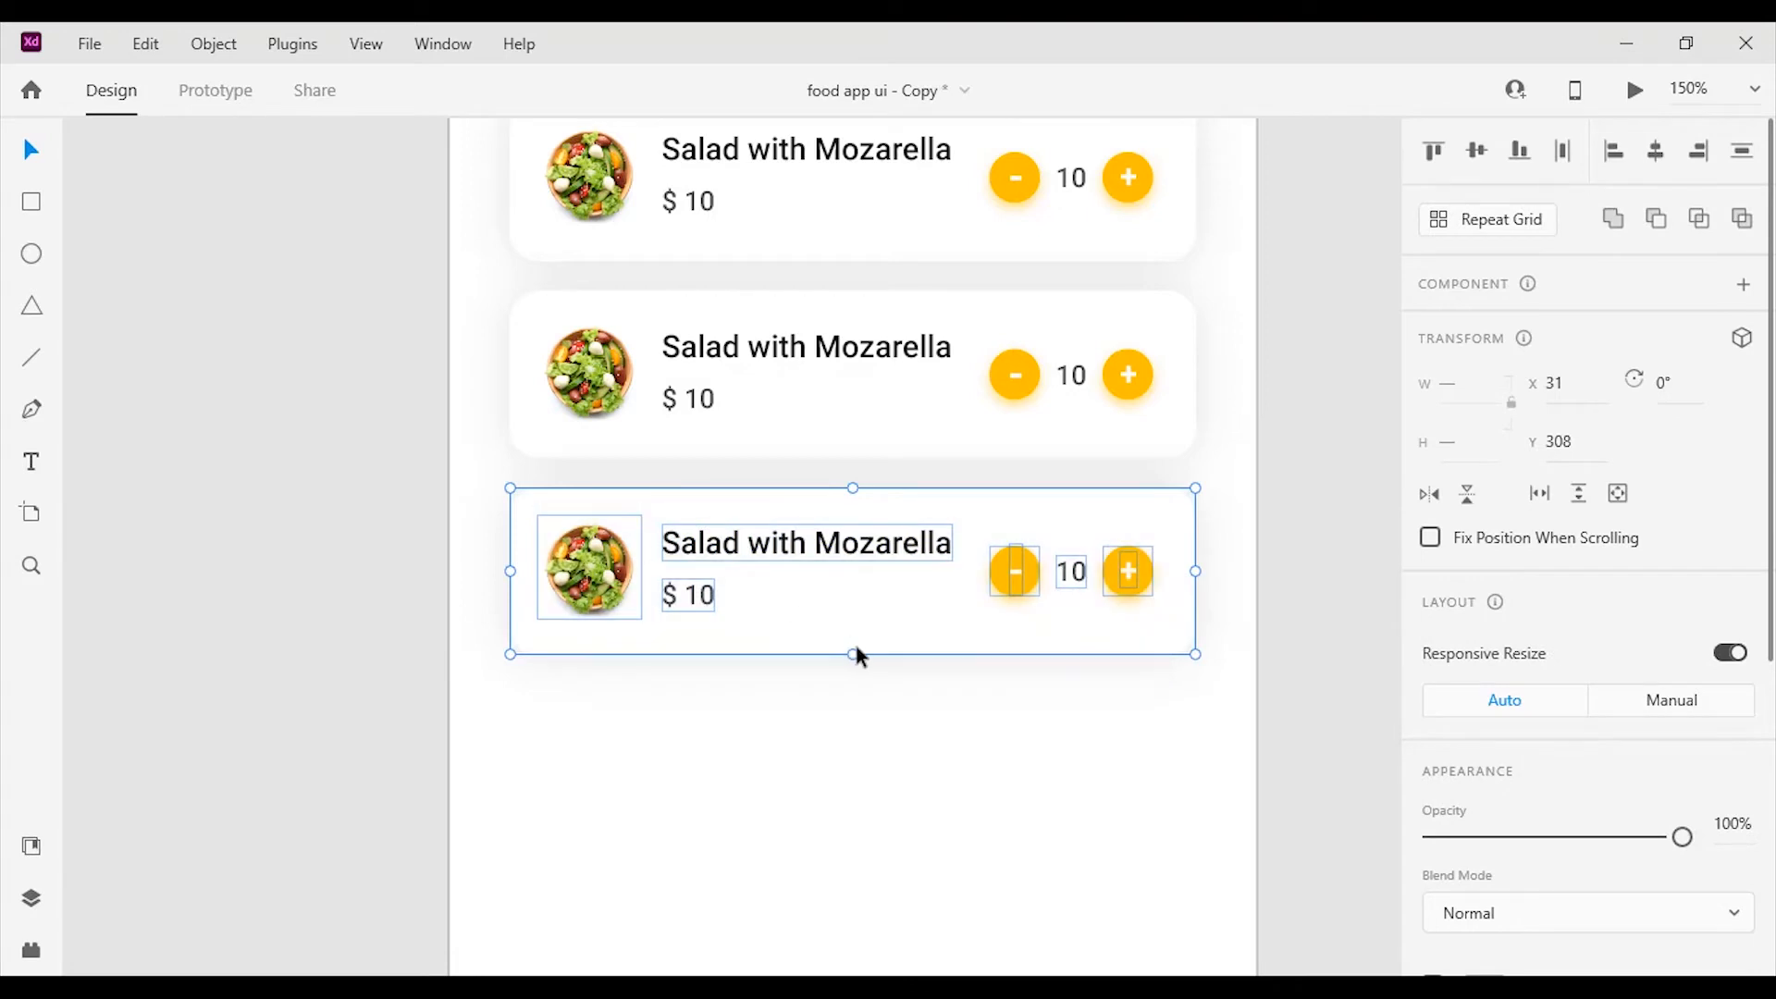
key(Left)
key(Left)
key(Left)
key(Left)
key(Left)
key(Left)
key(Left)
key(Left)
key(Left)
key(Left)
key(Left)
key(Left)
key(Left)
key(Left)
key(Left)
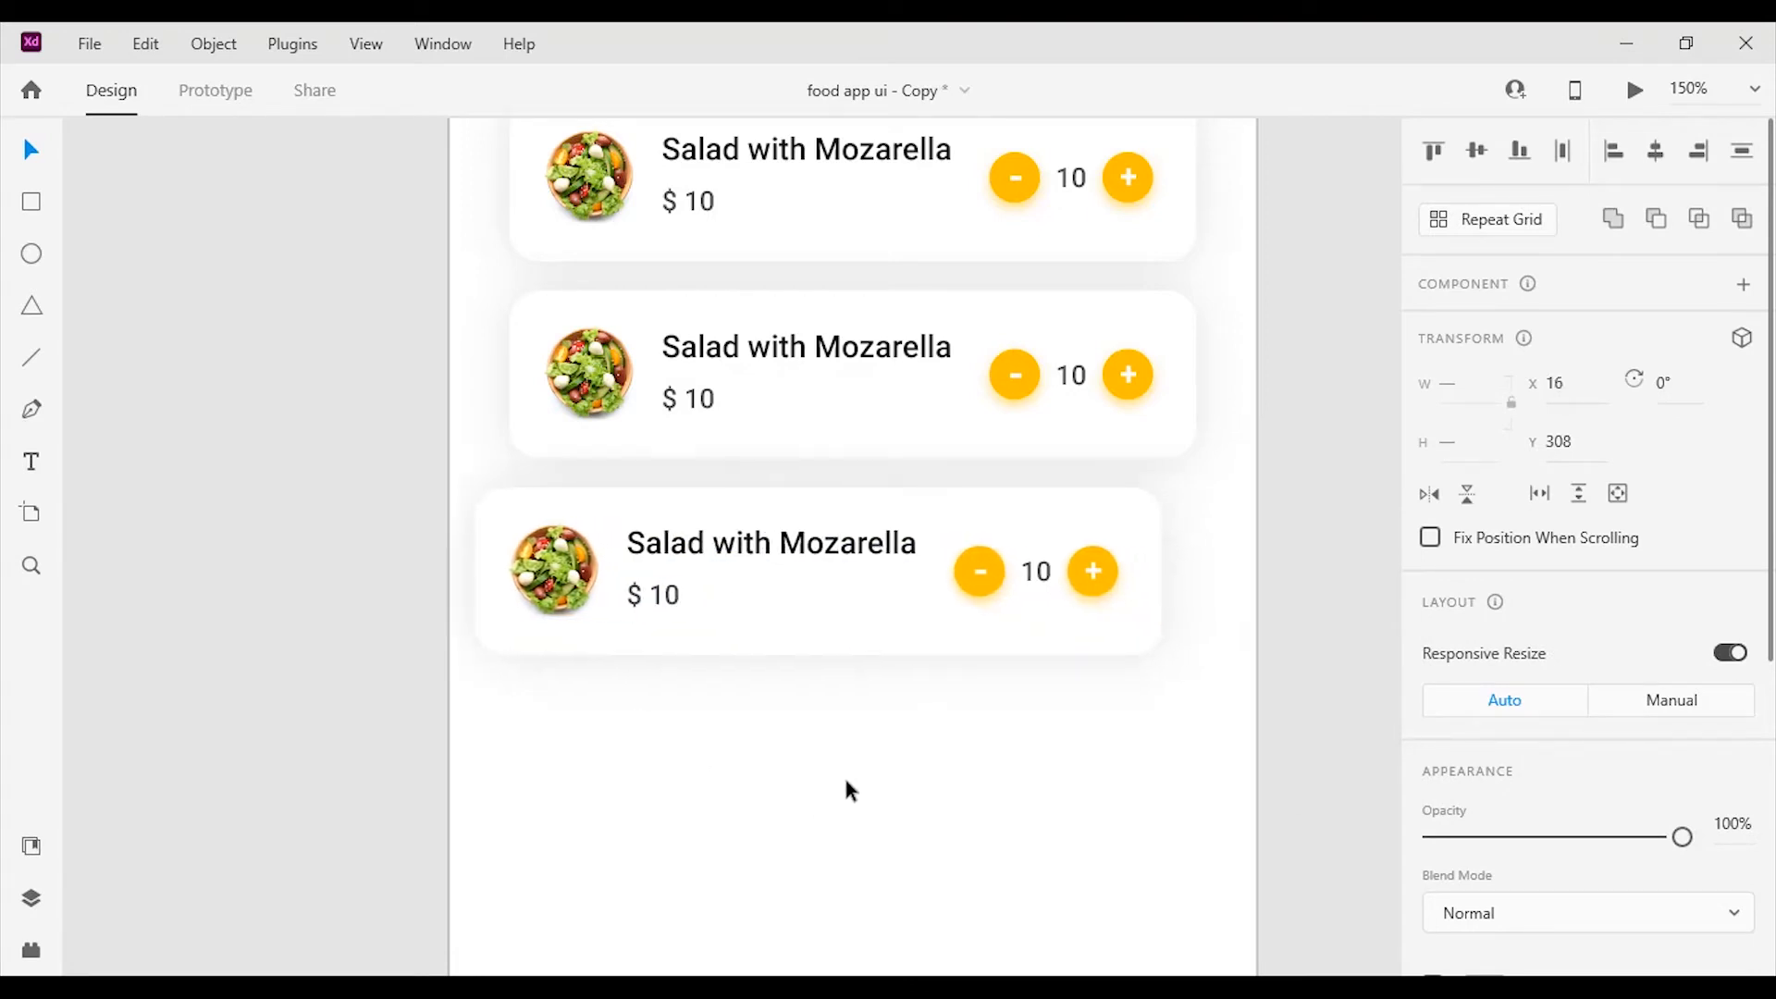
key(Left)
key(Left)
key(Left)
key(Left)
key(Left)
key(Left)
key(Left)
key(Left)
key(Left)
key(Left)
key(Left)
key(Left)
key(Left)
key(Left)
key(Left)
key(Left)
key(Left)
key(Left)
key(Left)
key(Left)
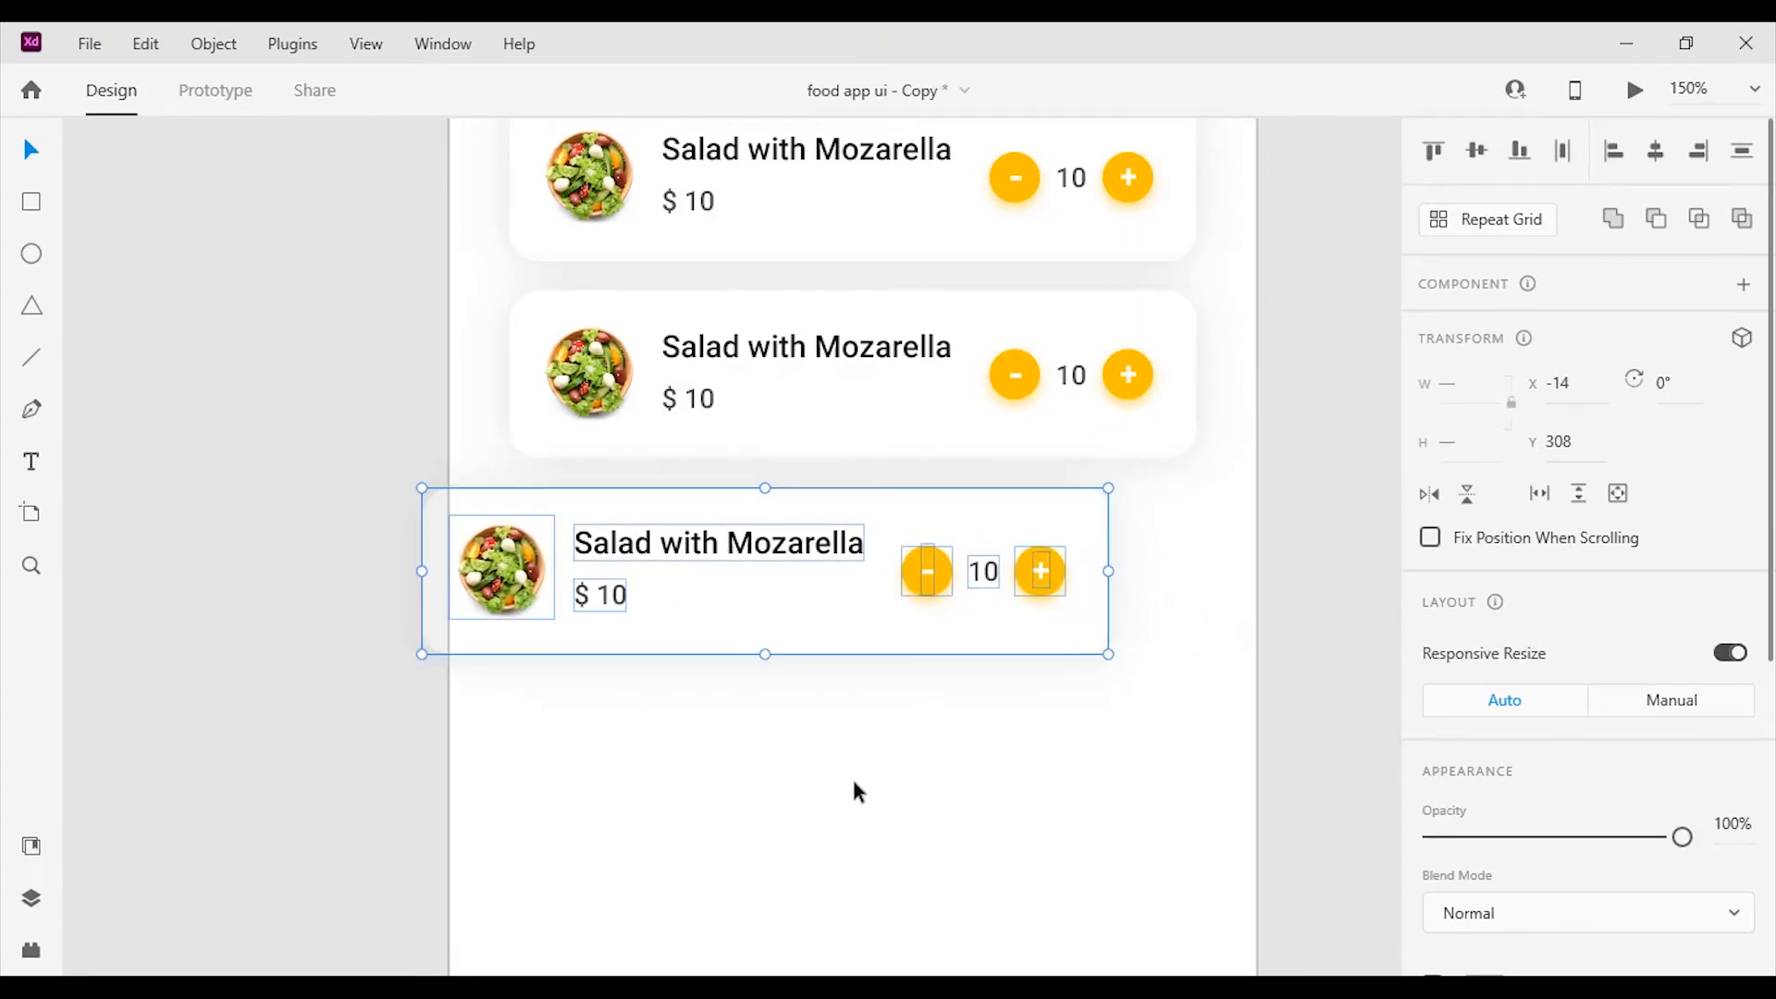
Draw a rectangle about 163 × 86 over the right end of the third card's row and set its corner radius to 15.
key(r)
mouse_move(879, 488)
mouse_down()
mouse_move(1185, 622)
mouse_move(1196, 655)
mouse_up()
scroll(1573, 647, down, 3)
click(1535, 710)
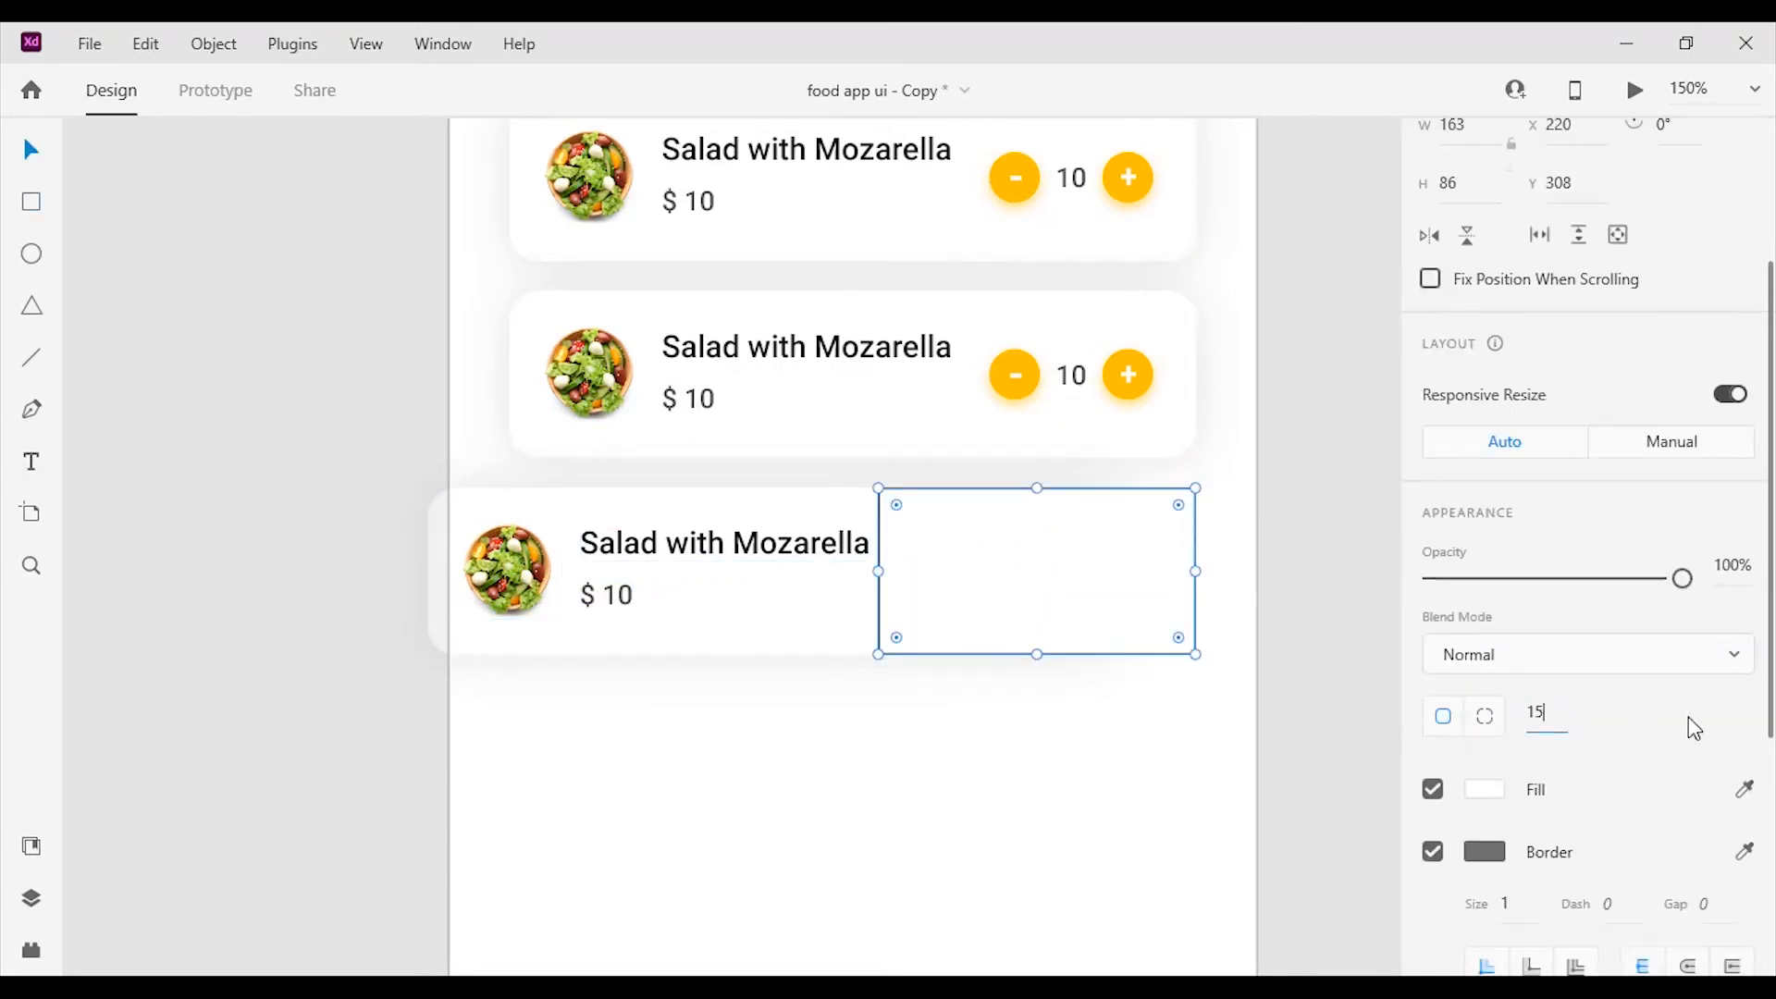
text(15)
key(Return)
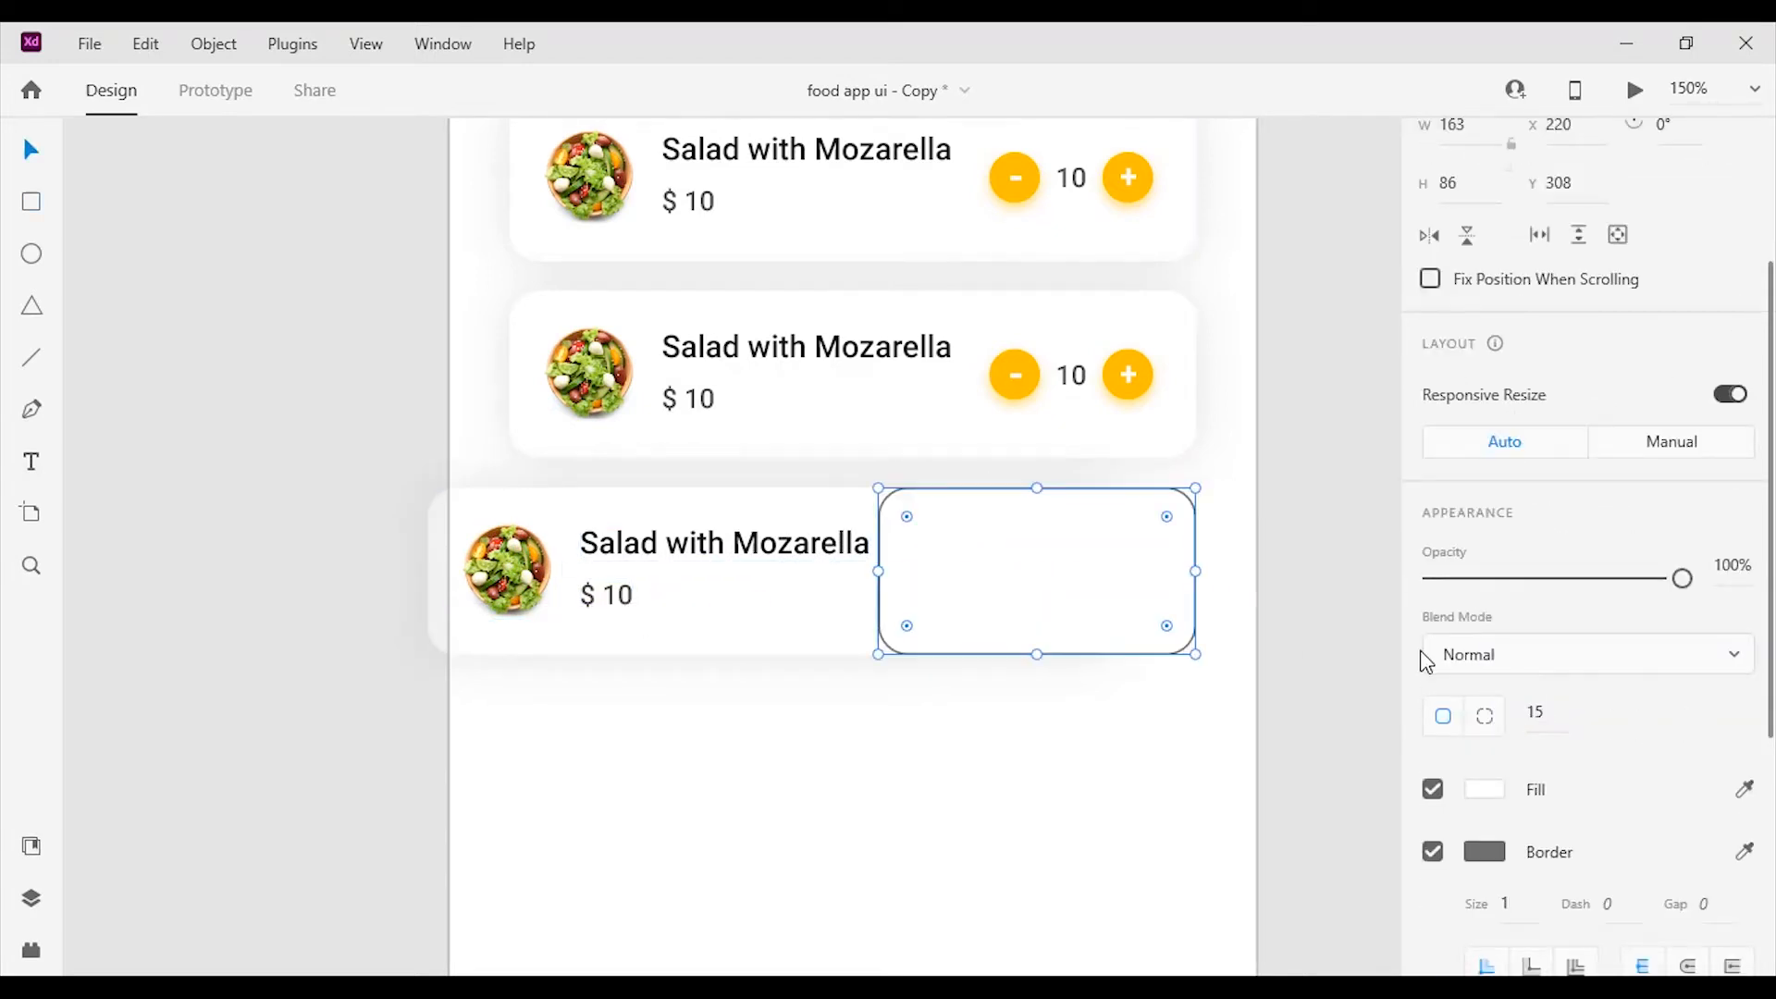
Send the new rounded rectangle behind the third cart card.
click(1062, 580)
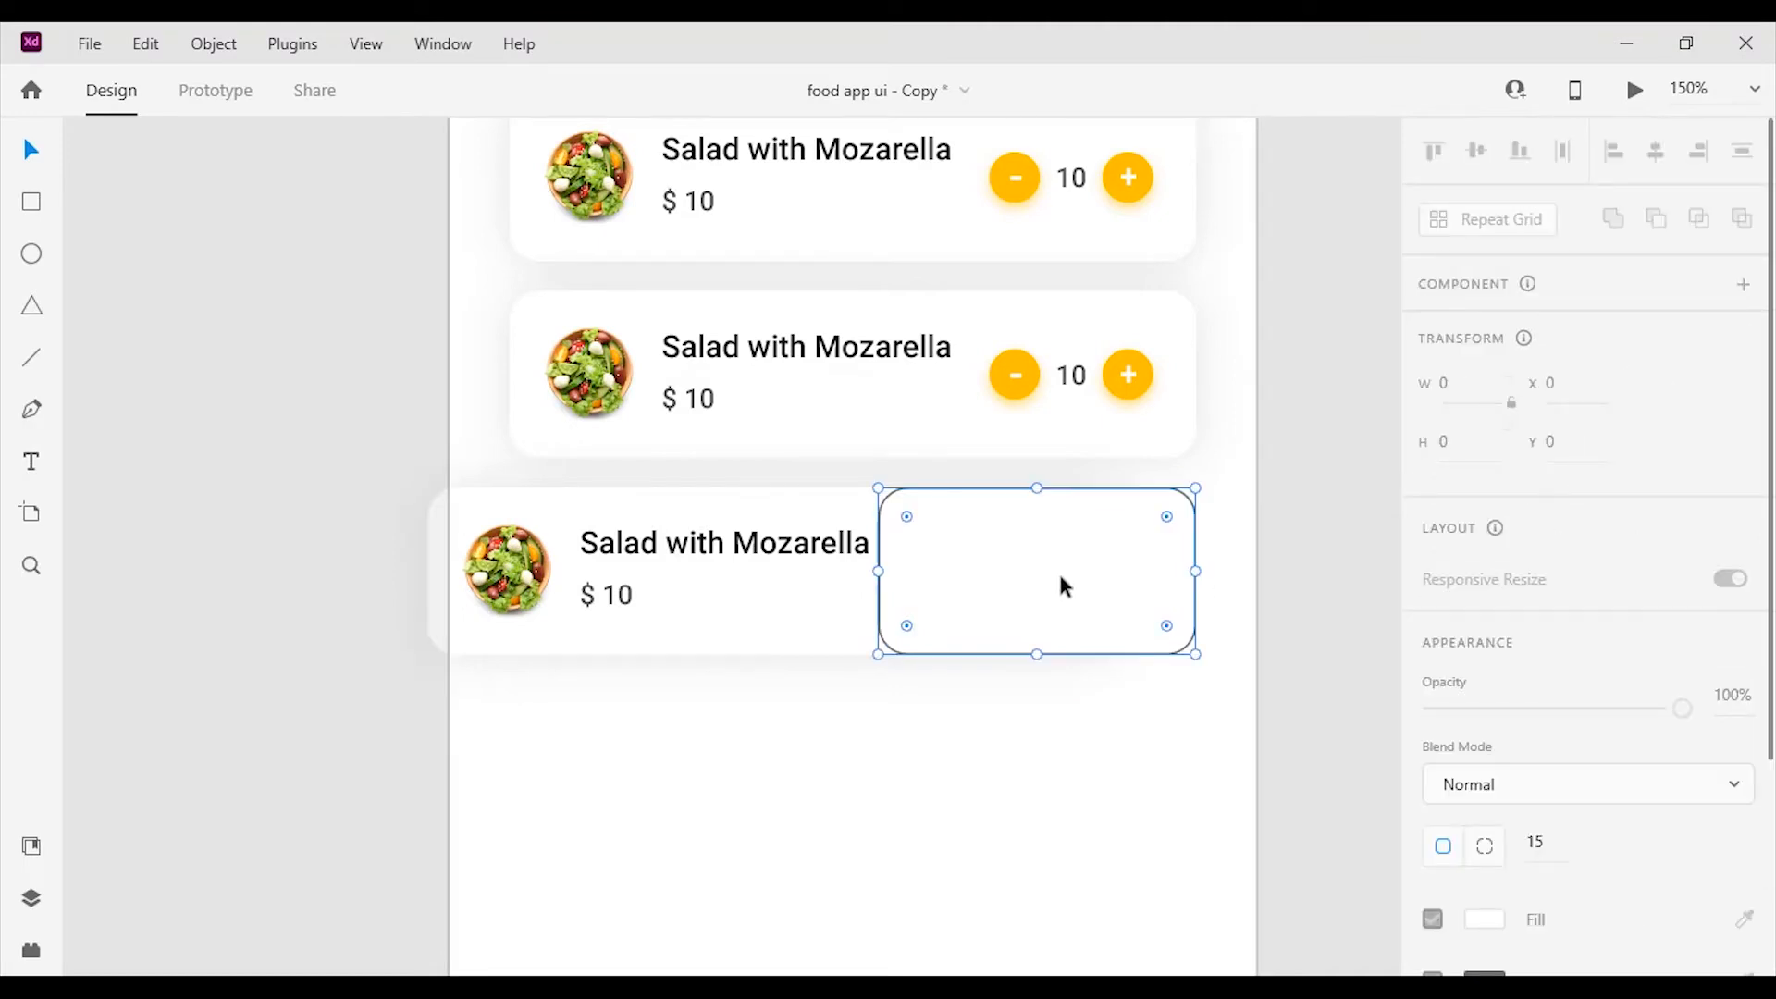
right_click(1058, 570)
click(1183, 703)
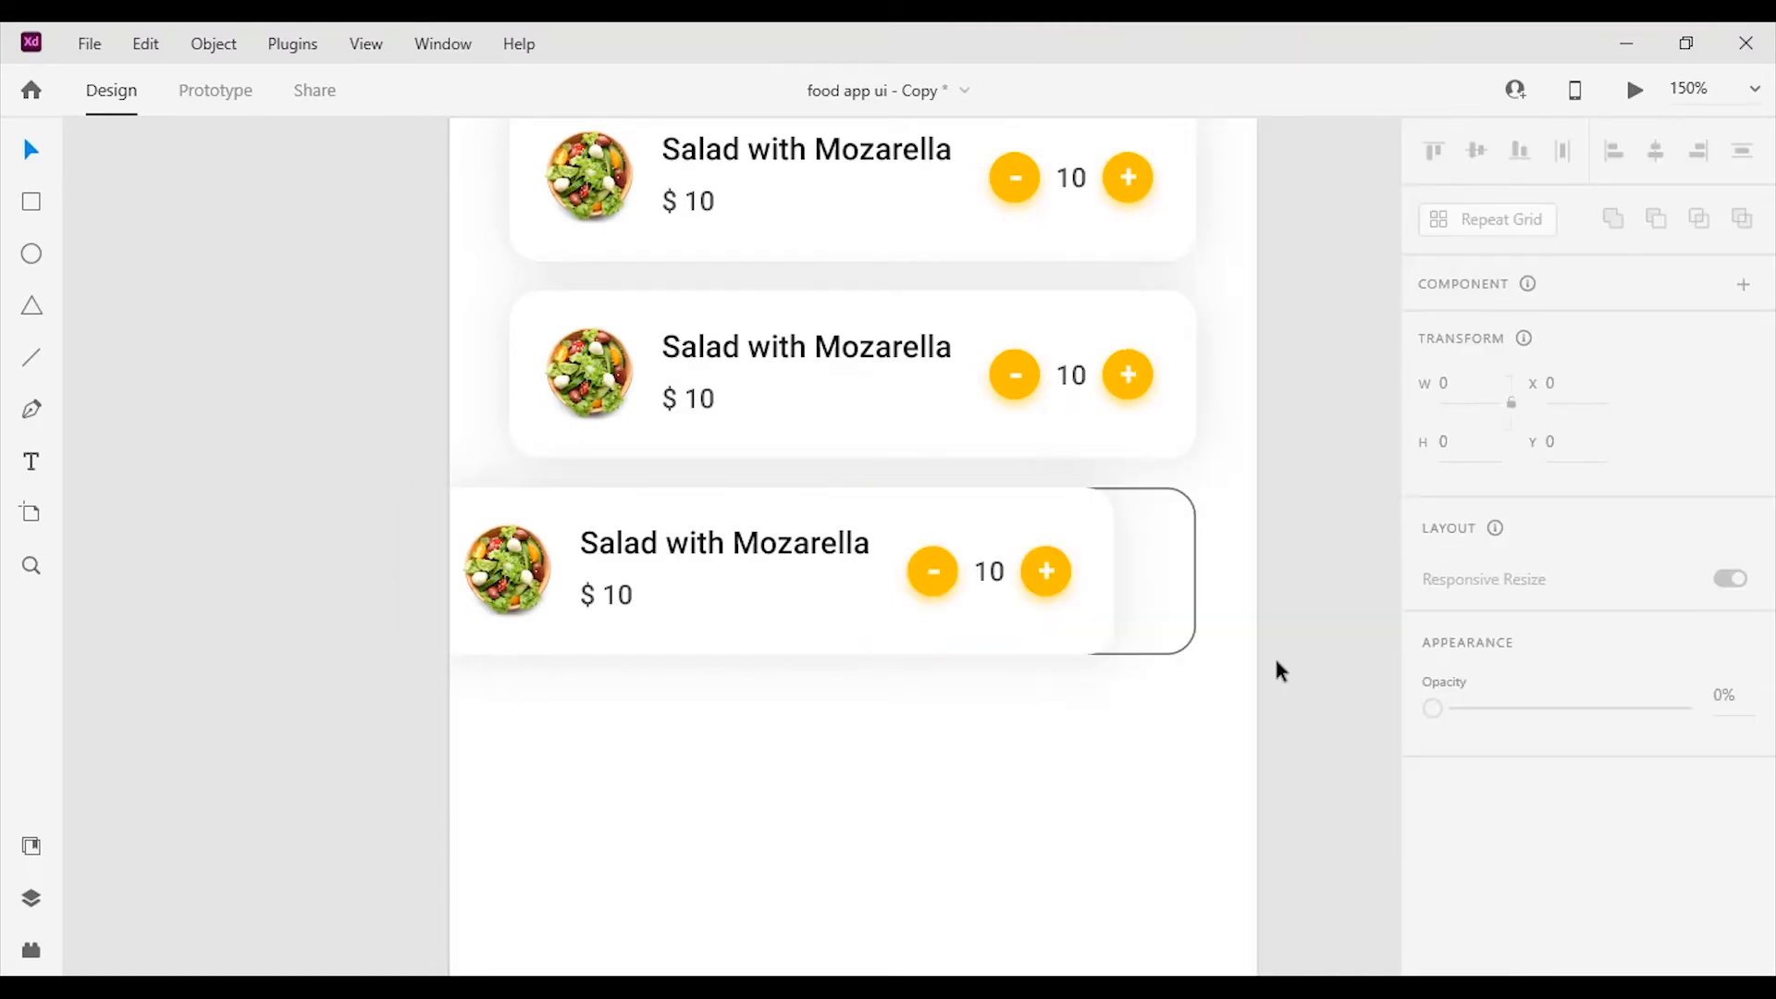
Remove the border of the rectangle behind the third card and fill it with a light coral red.
click(1129, 562)
scroll(1507, 662, down, 3)
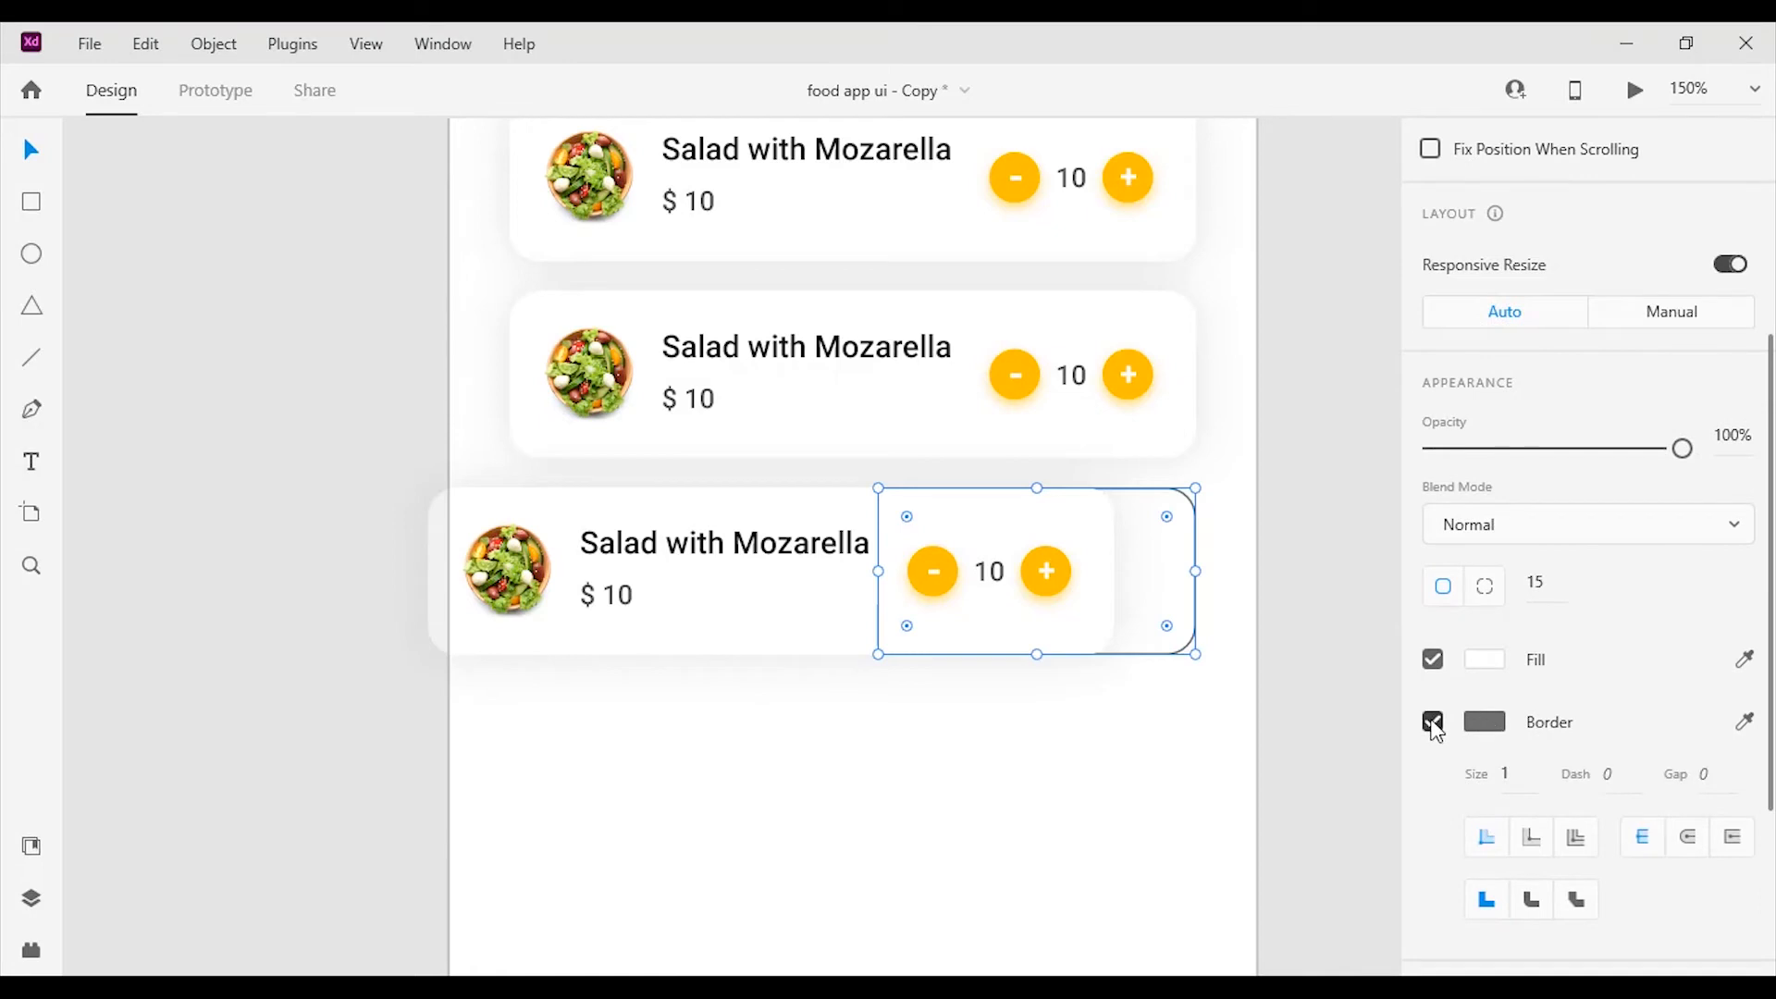
click(1433, 722)
click(1485, 659)
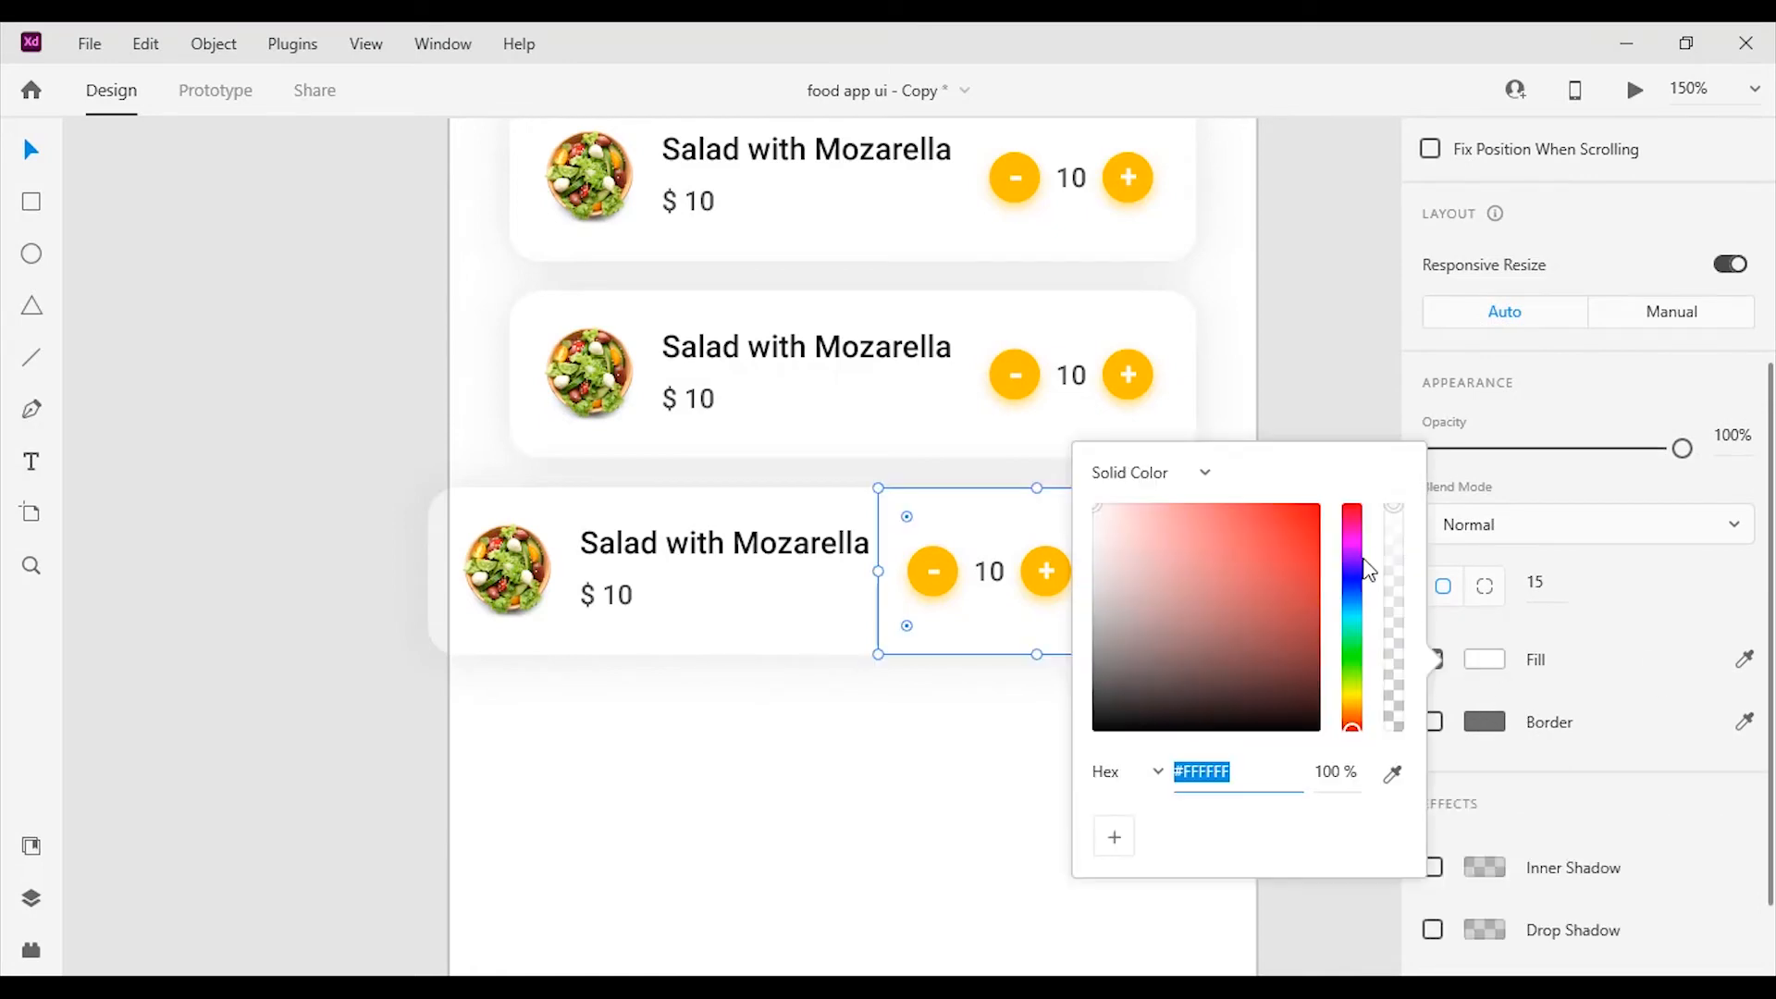
click(1304, 520)
scroll(1069, 380, down, 4)
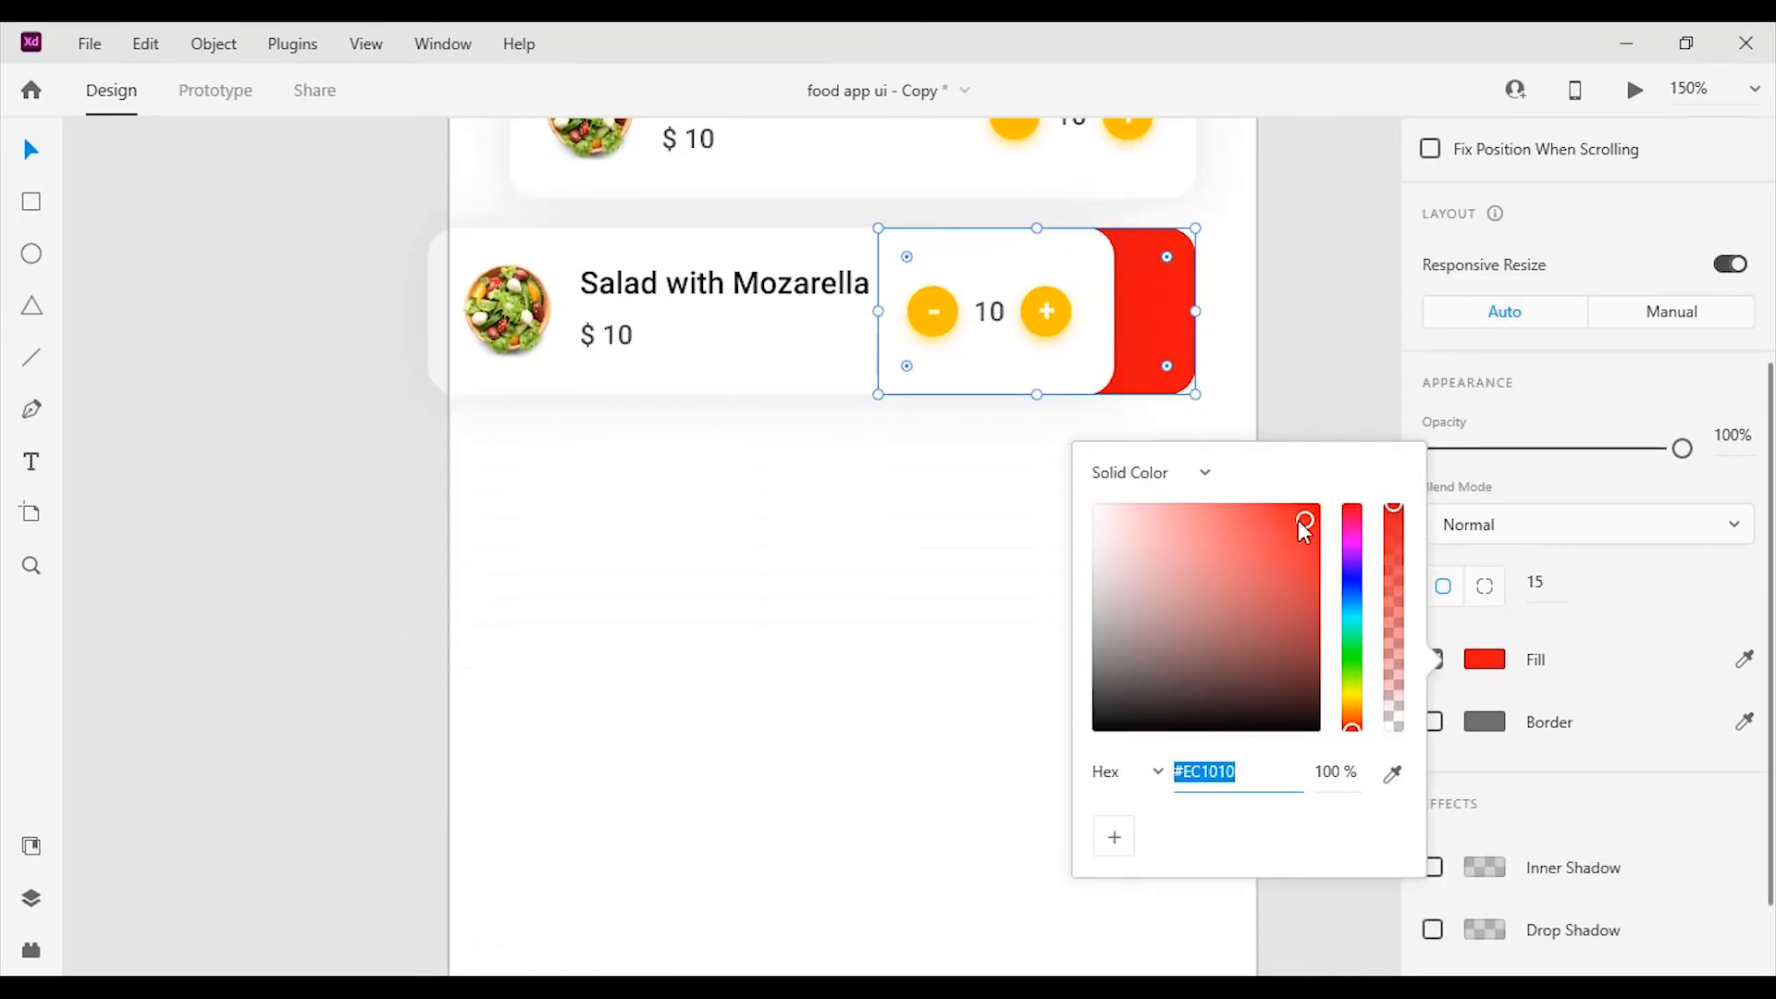
drag(1304, 522, 1229, 505)
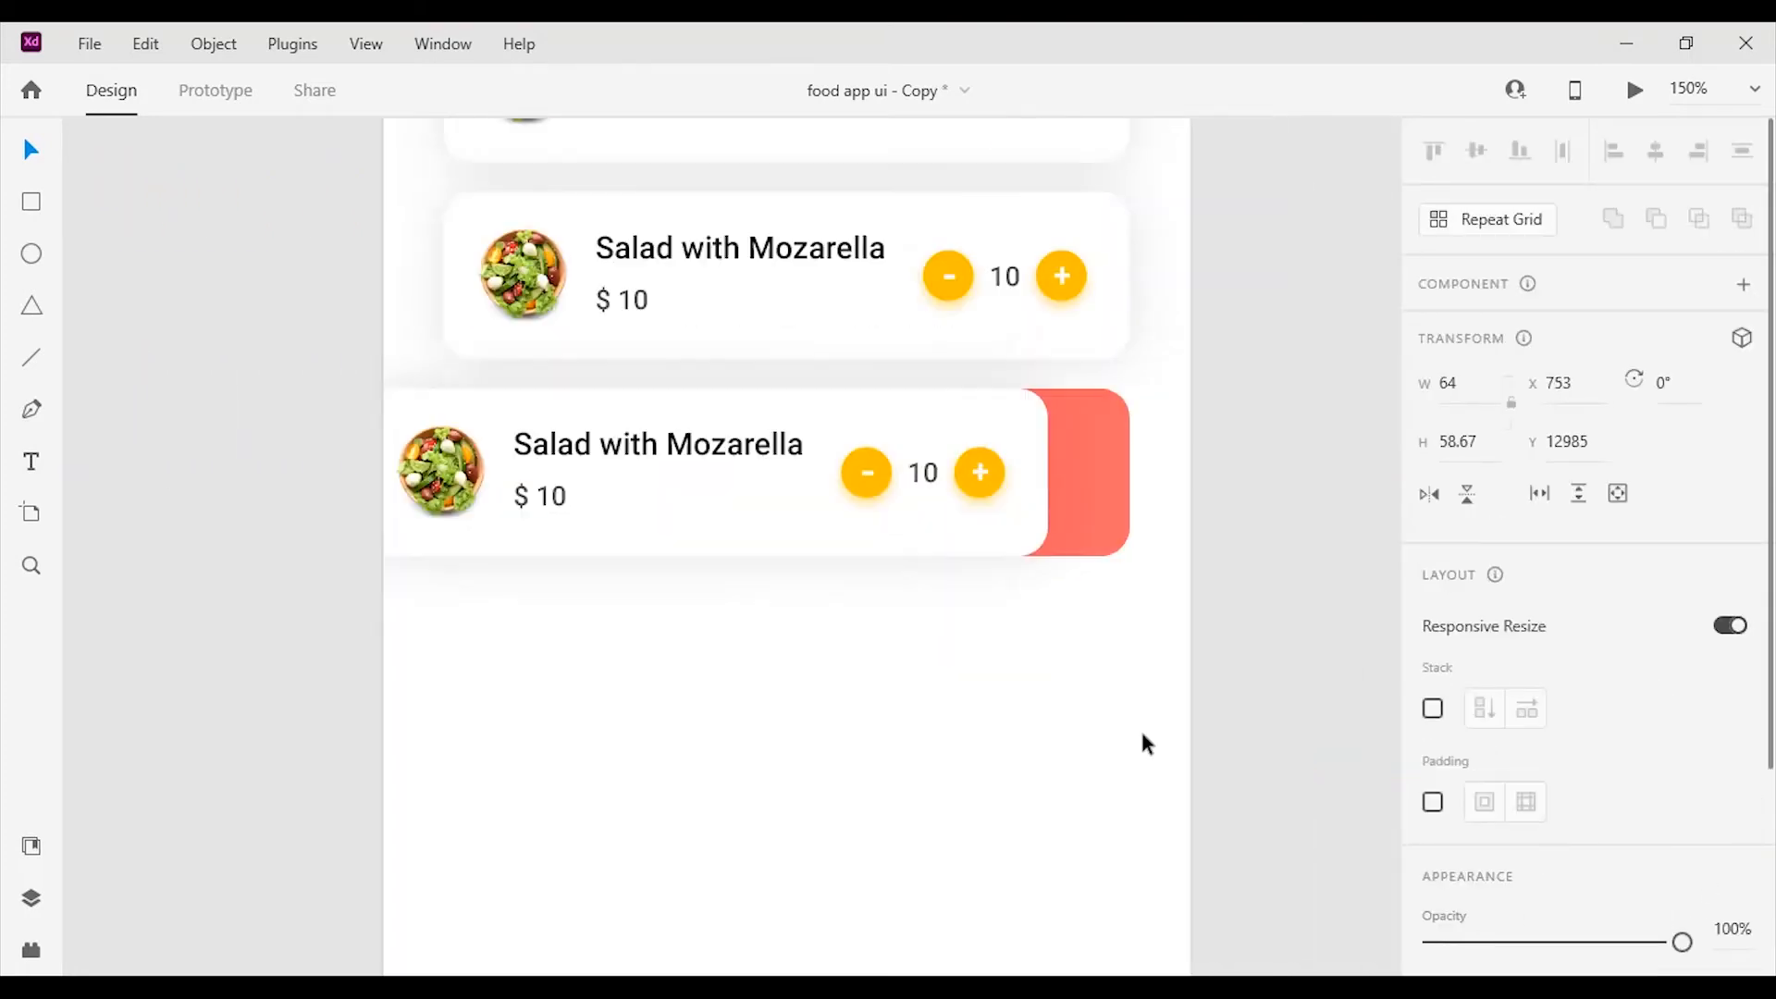
Place the trash icon on the red area beside the third card, scaled to about 19 × 17 and centred.
drag(1143, 735, 1084, 474)
scroll(1110, 527, up, 2)
drag(1187, 309, 1059, 386)
key(Down)
key(Down)
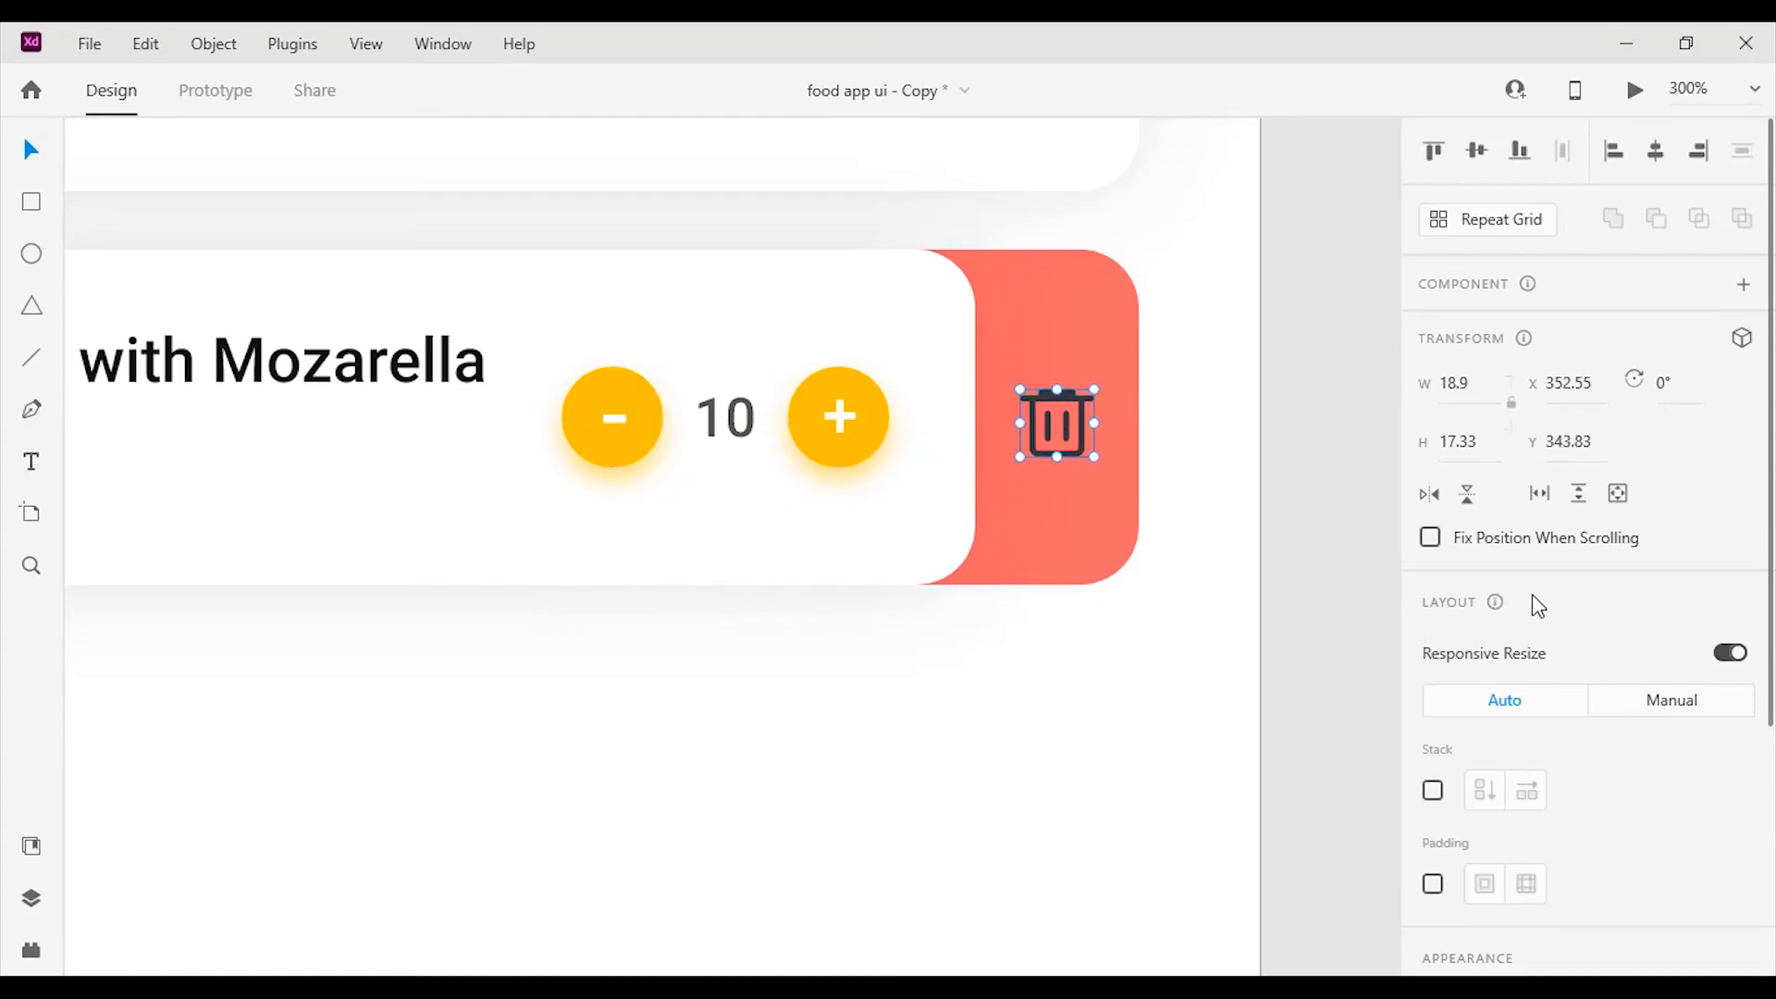
key(Up)
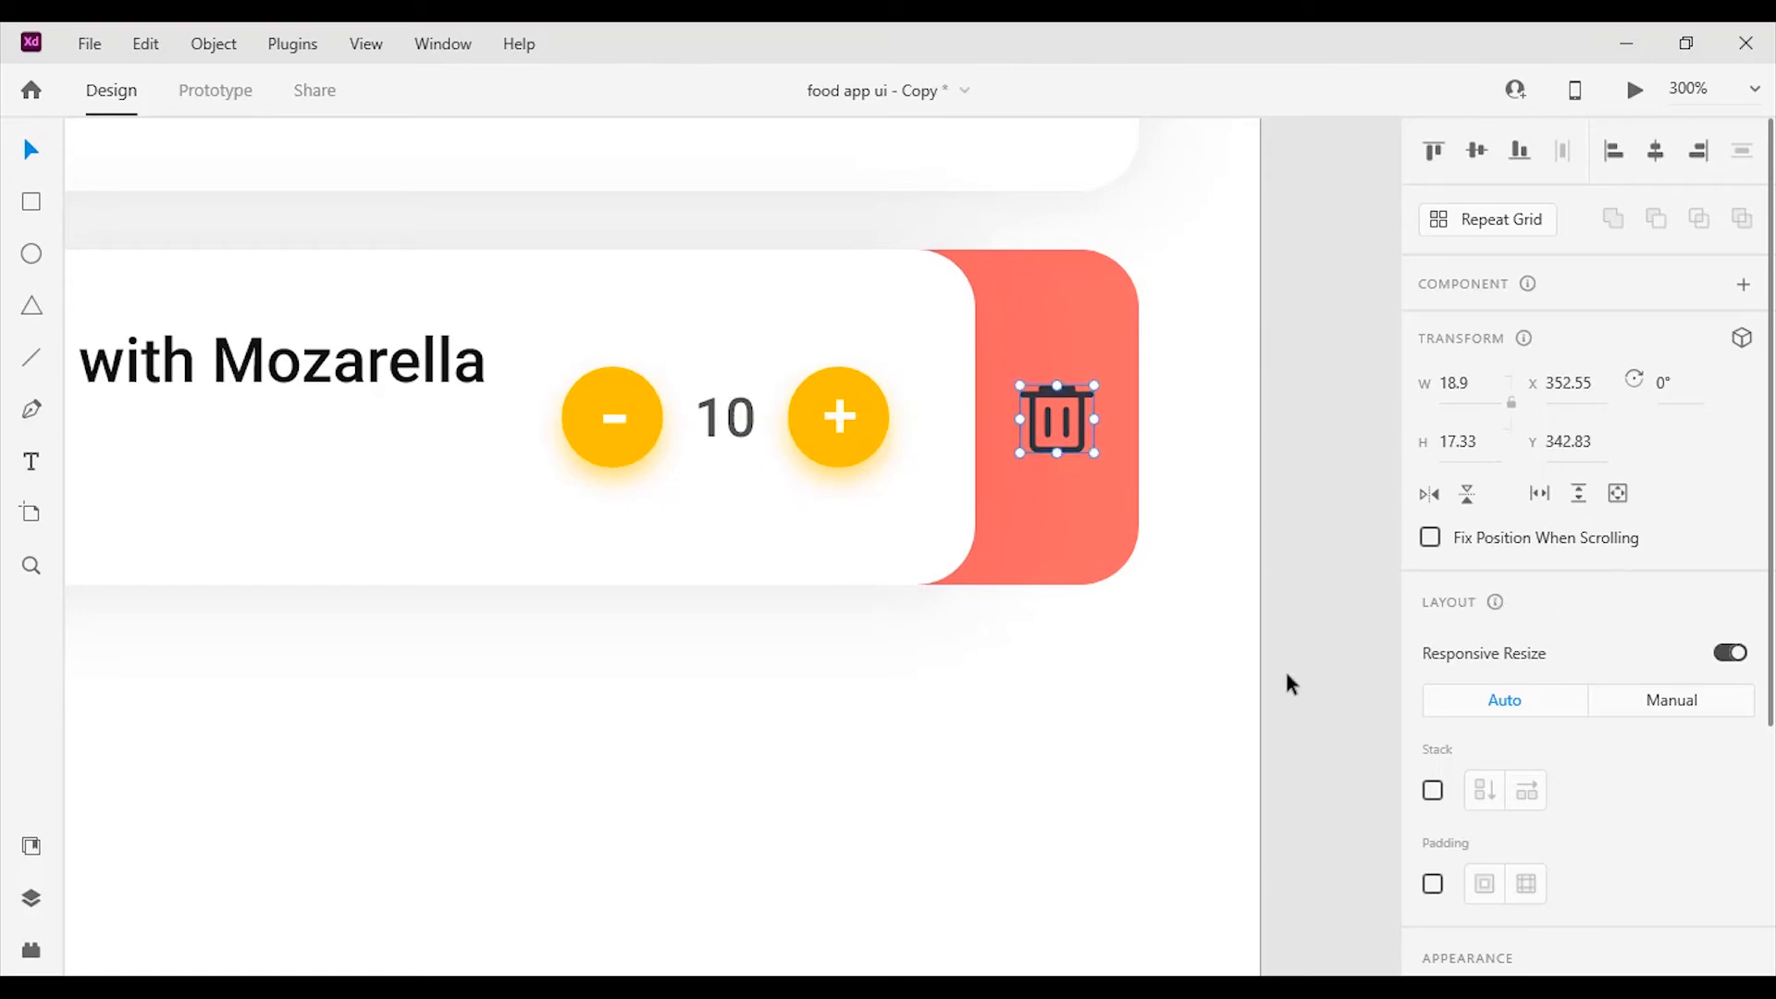
Fill the trash icon on the red area with white.
scroll(1724, 859, down, 2)
scroll(1724, 870, down, 5)
click(1484, 811)
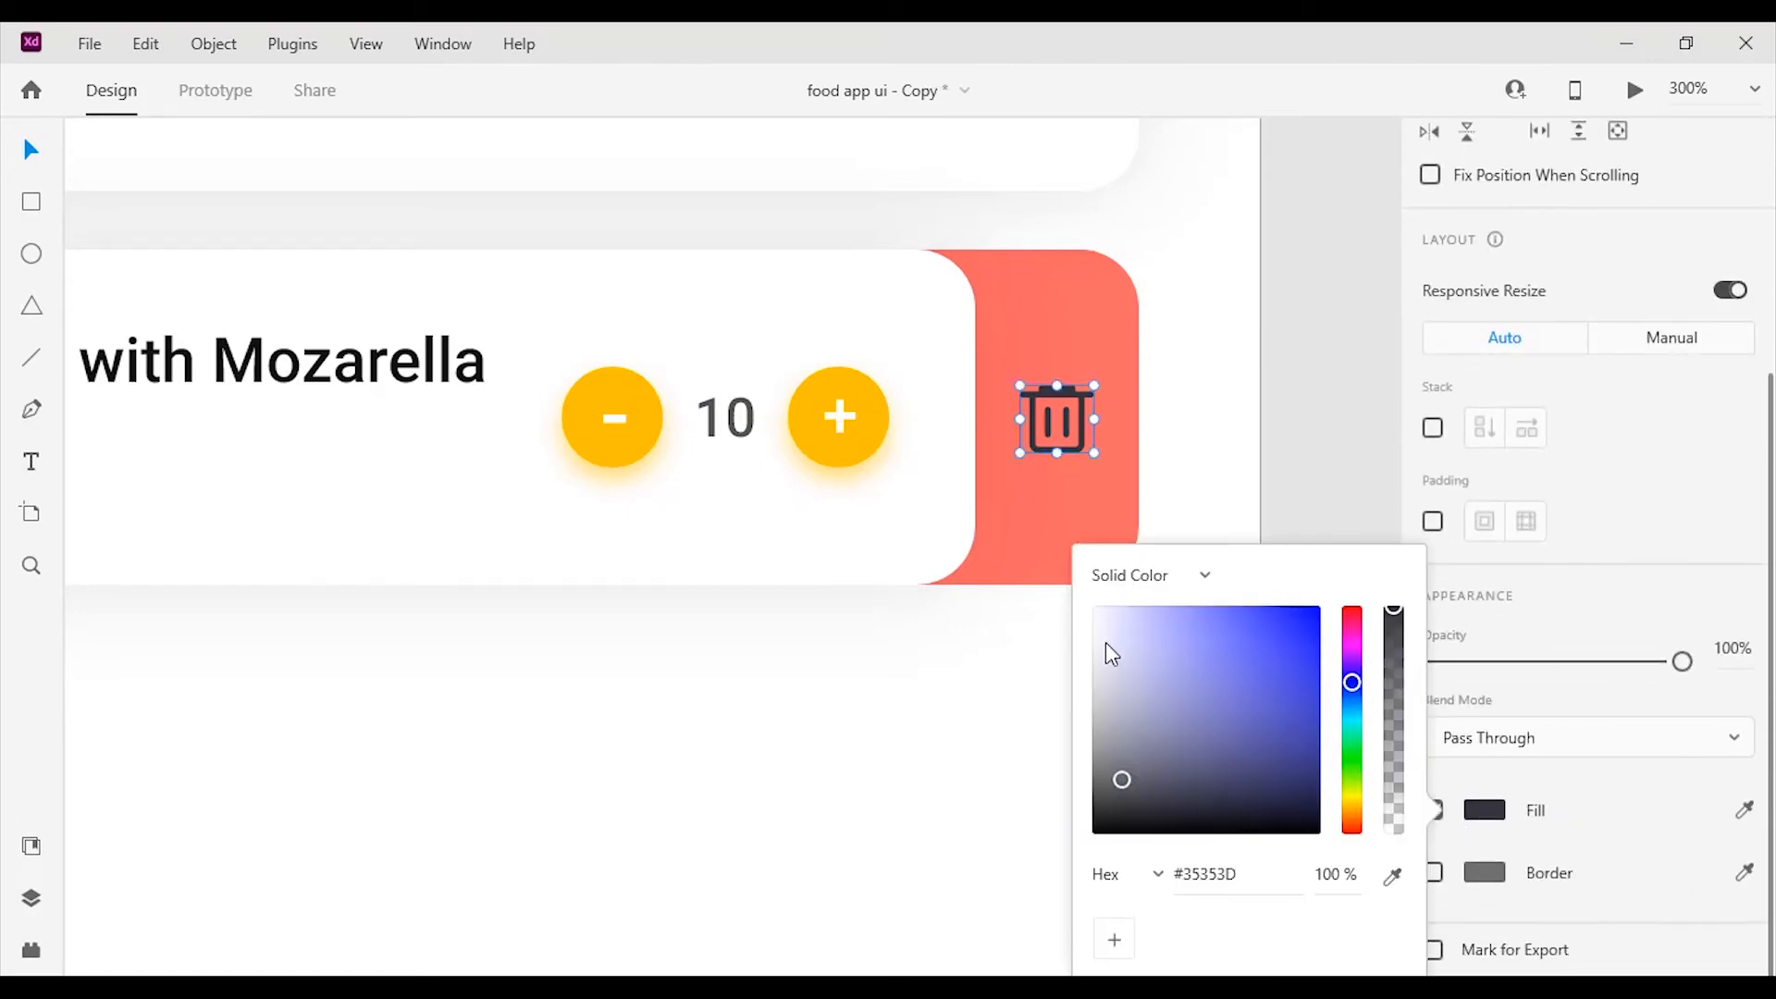
drag(1107, 644, 971, 552)
click(1341, 467)
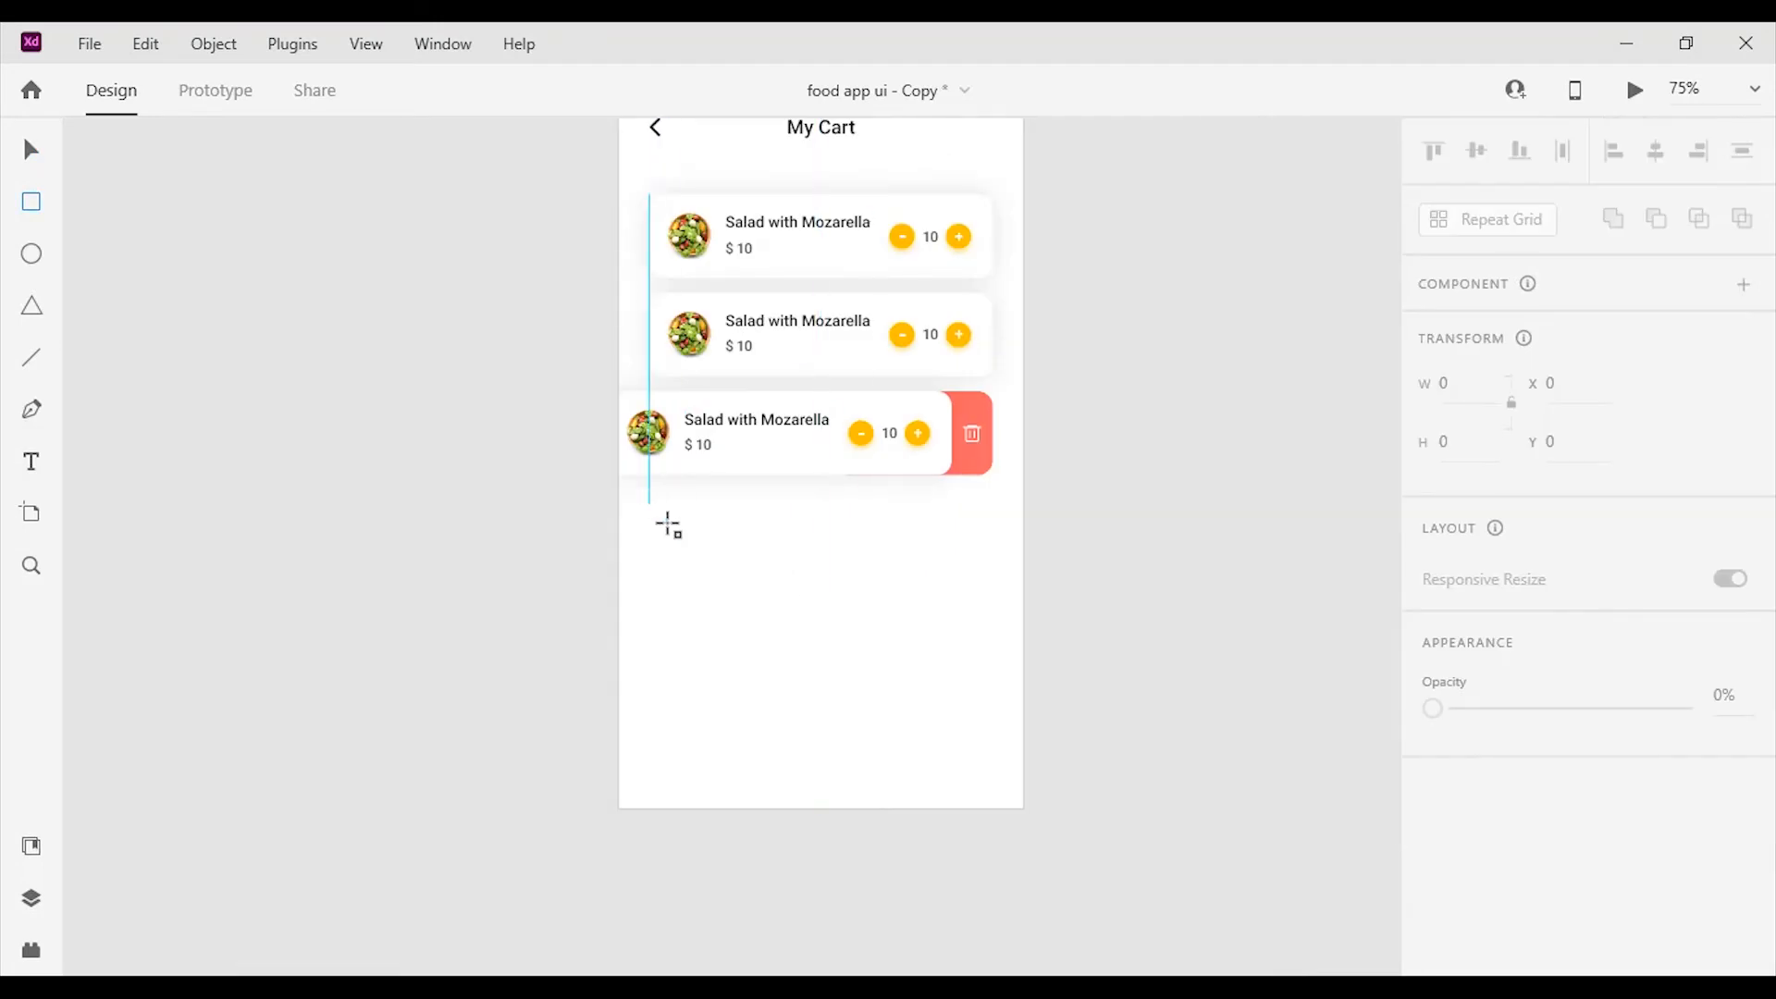
Draw a rectangle about 352 × 52 below the third card, aligned to the width of the upper cards.
drag(668, 525, 993, 555)
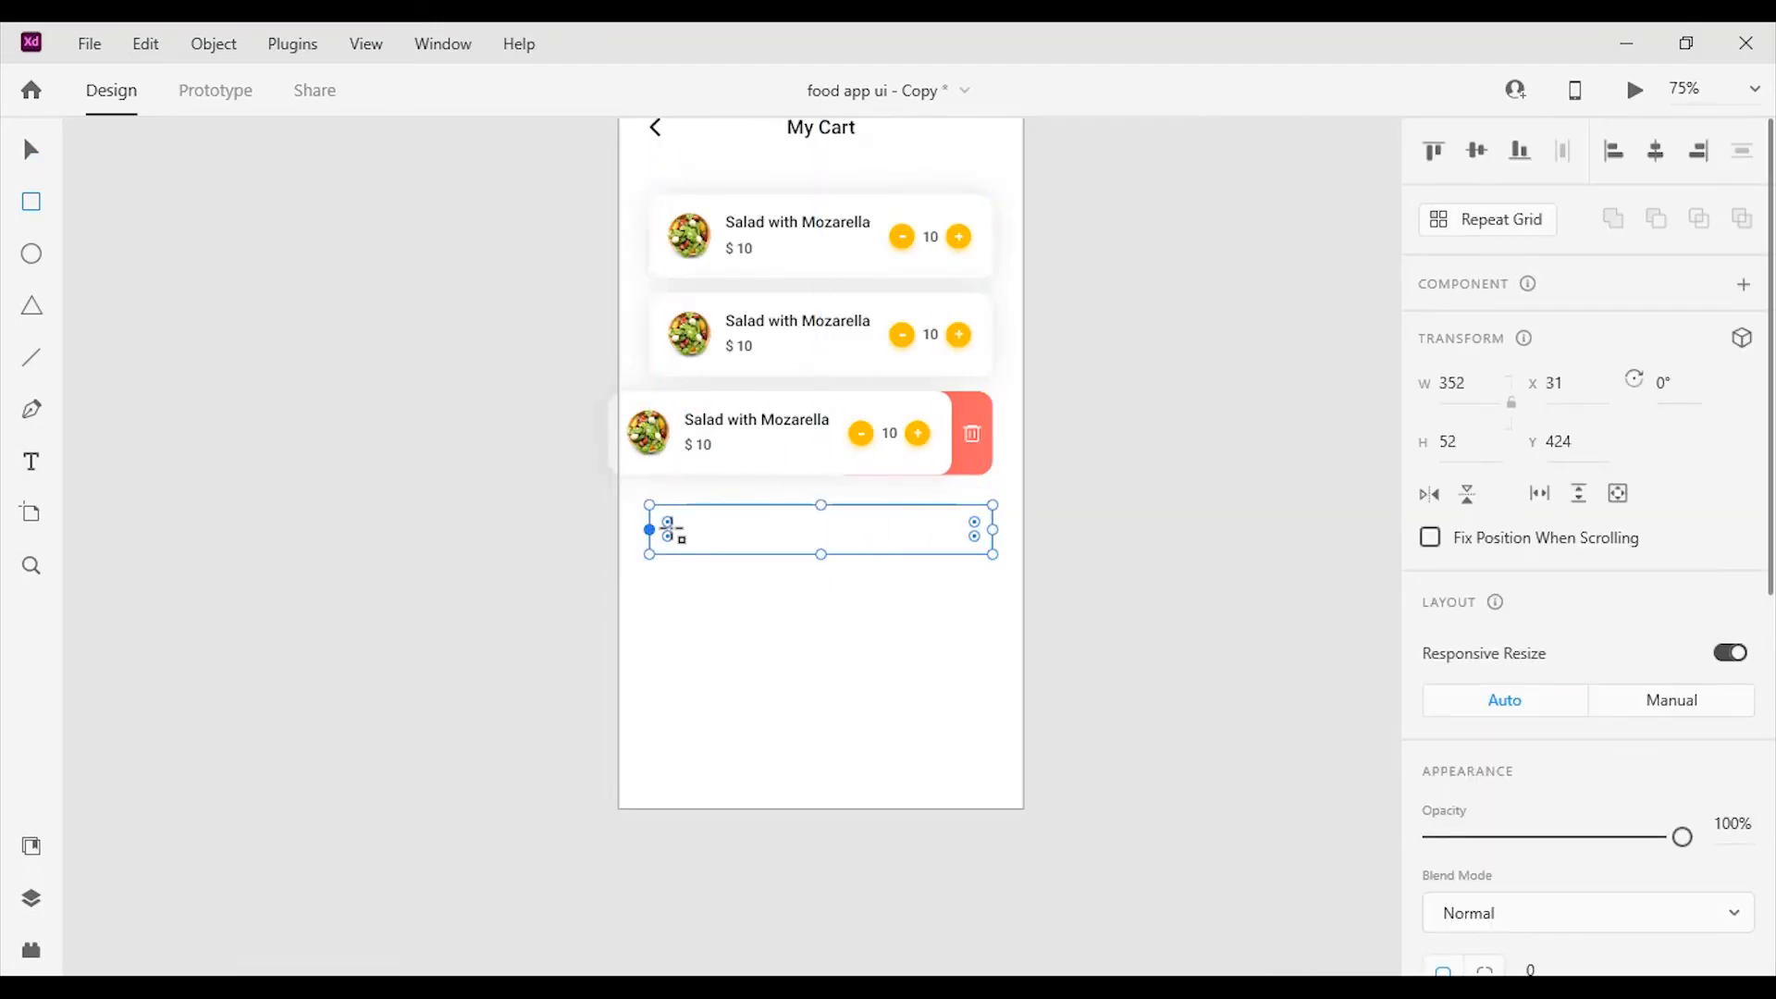
drag(650, 530, 650, 531)
key(ctrl+1)
Style the rectangle below the cards with no border, a #F3F3F3 fill and a corner radius of 26.
scroll(1569, 582, down, 3)
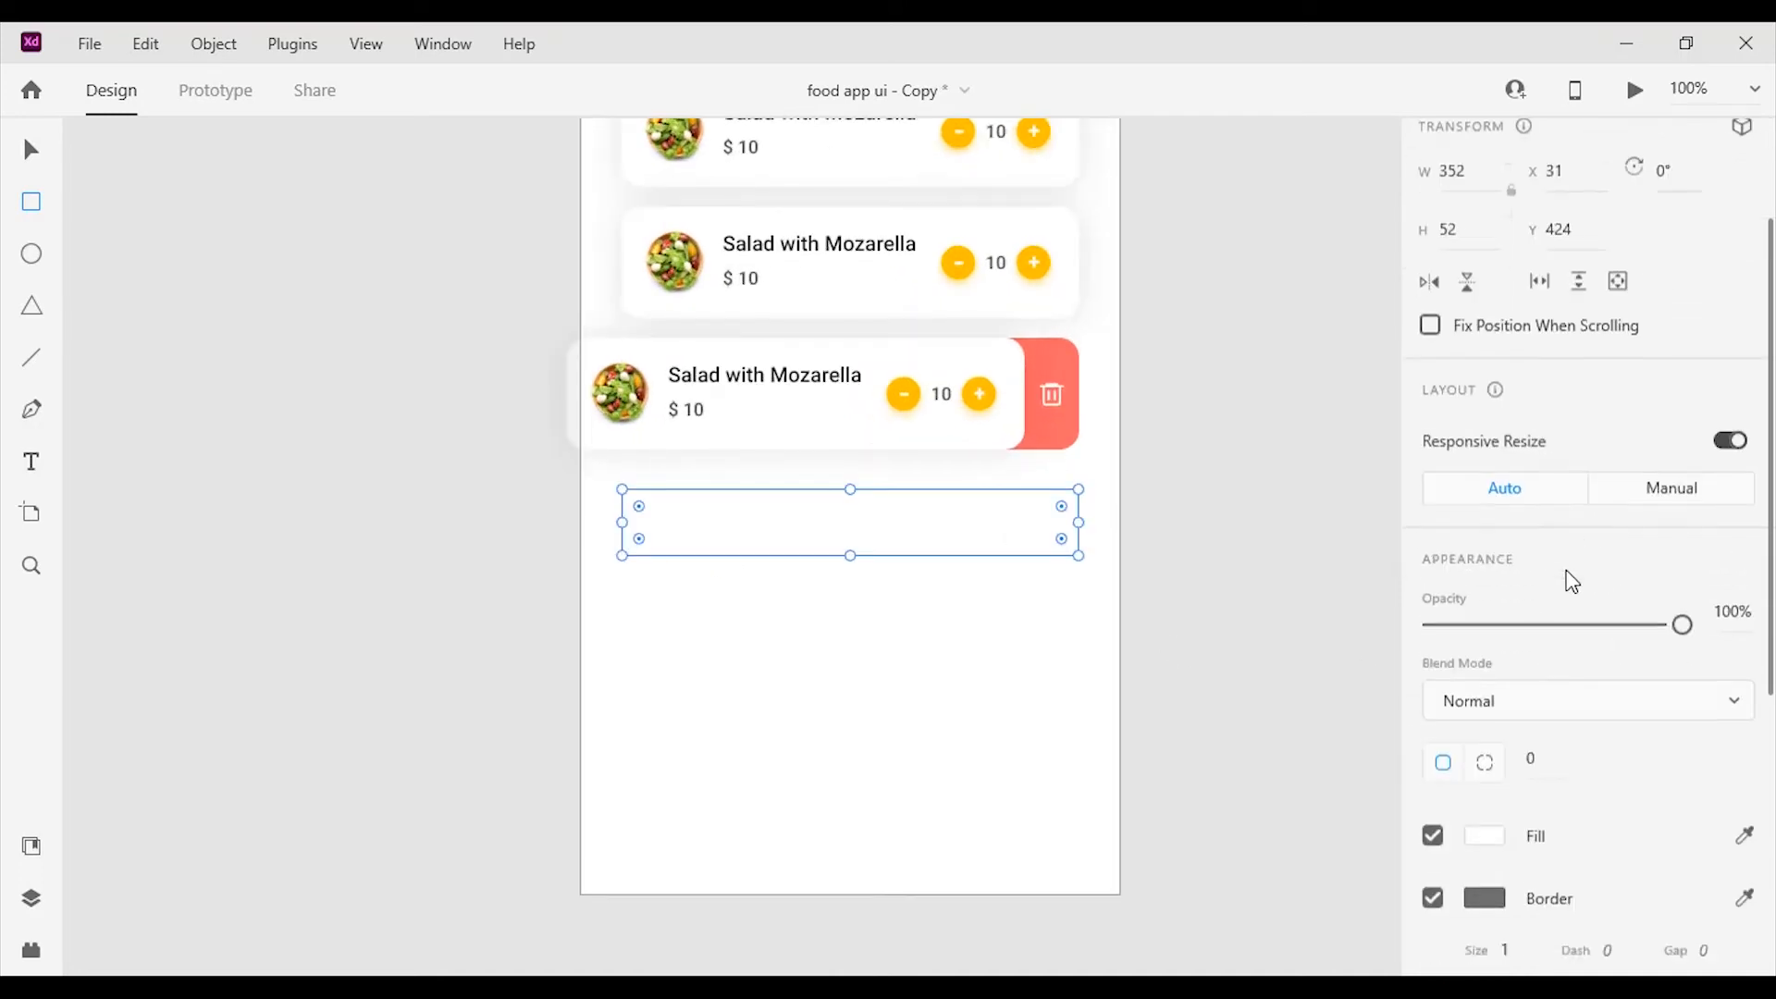
click(1439, 857)
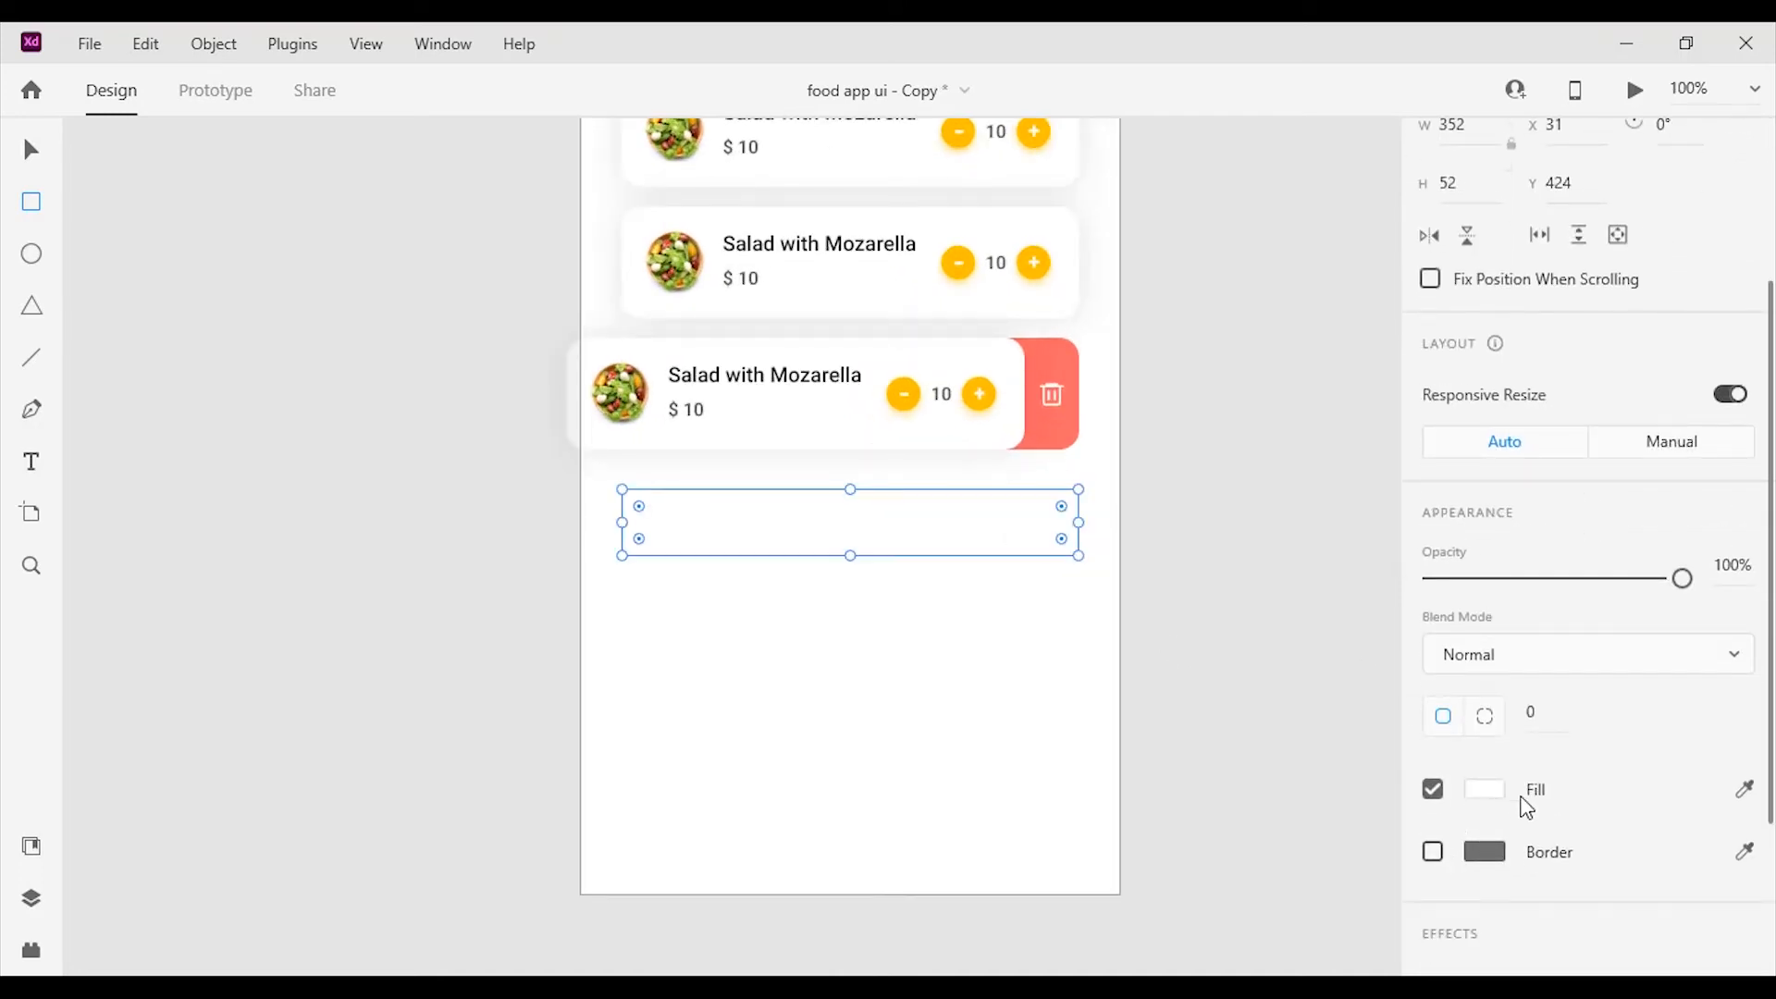
click(1485, 789)
click(1247, 875)
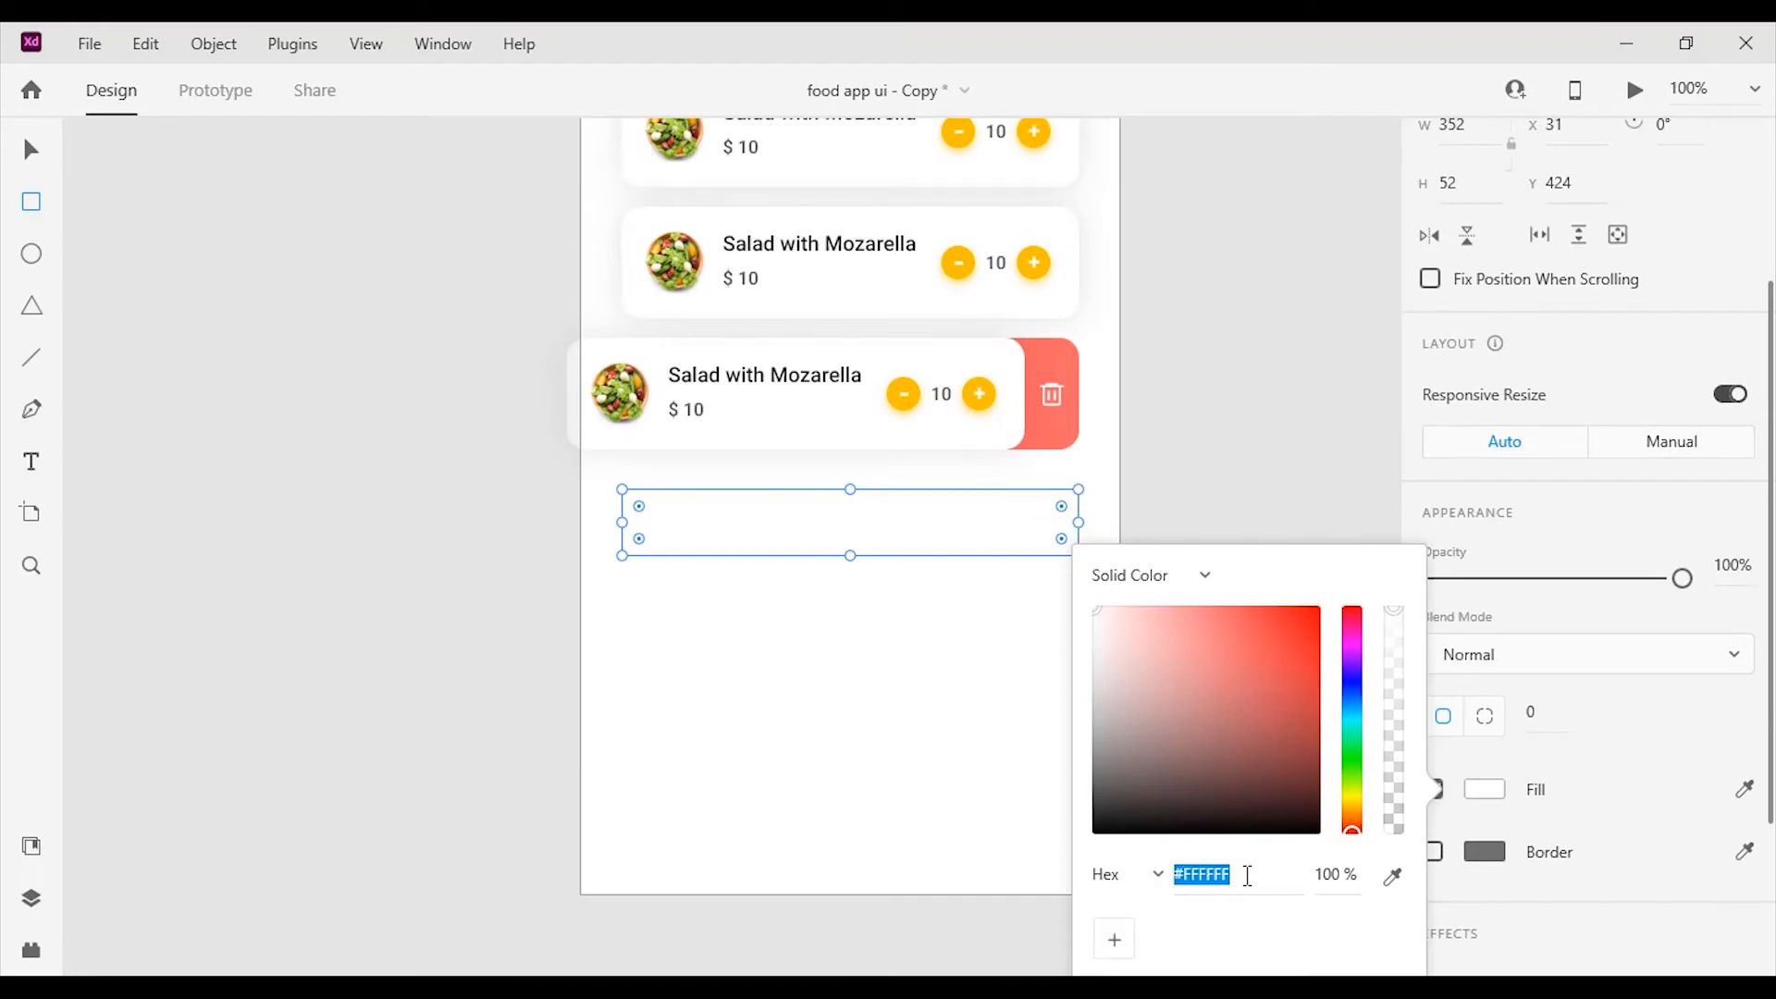
text(F3F3F3)
key(Return)
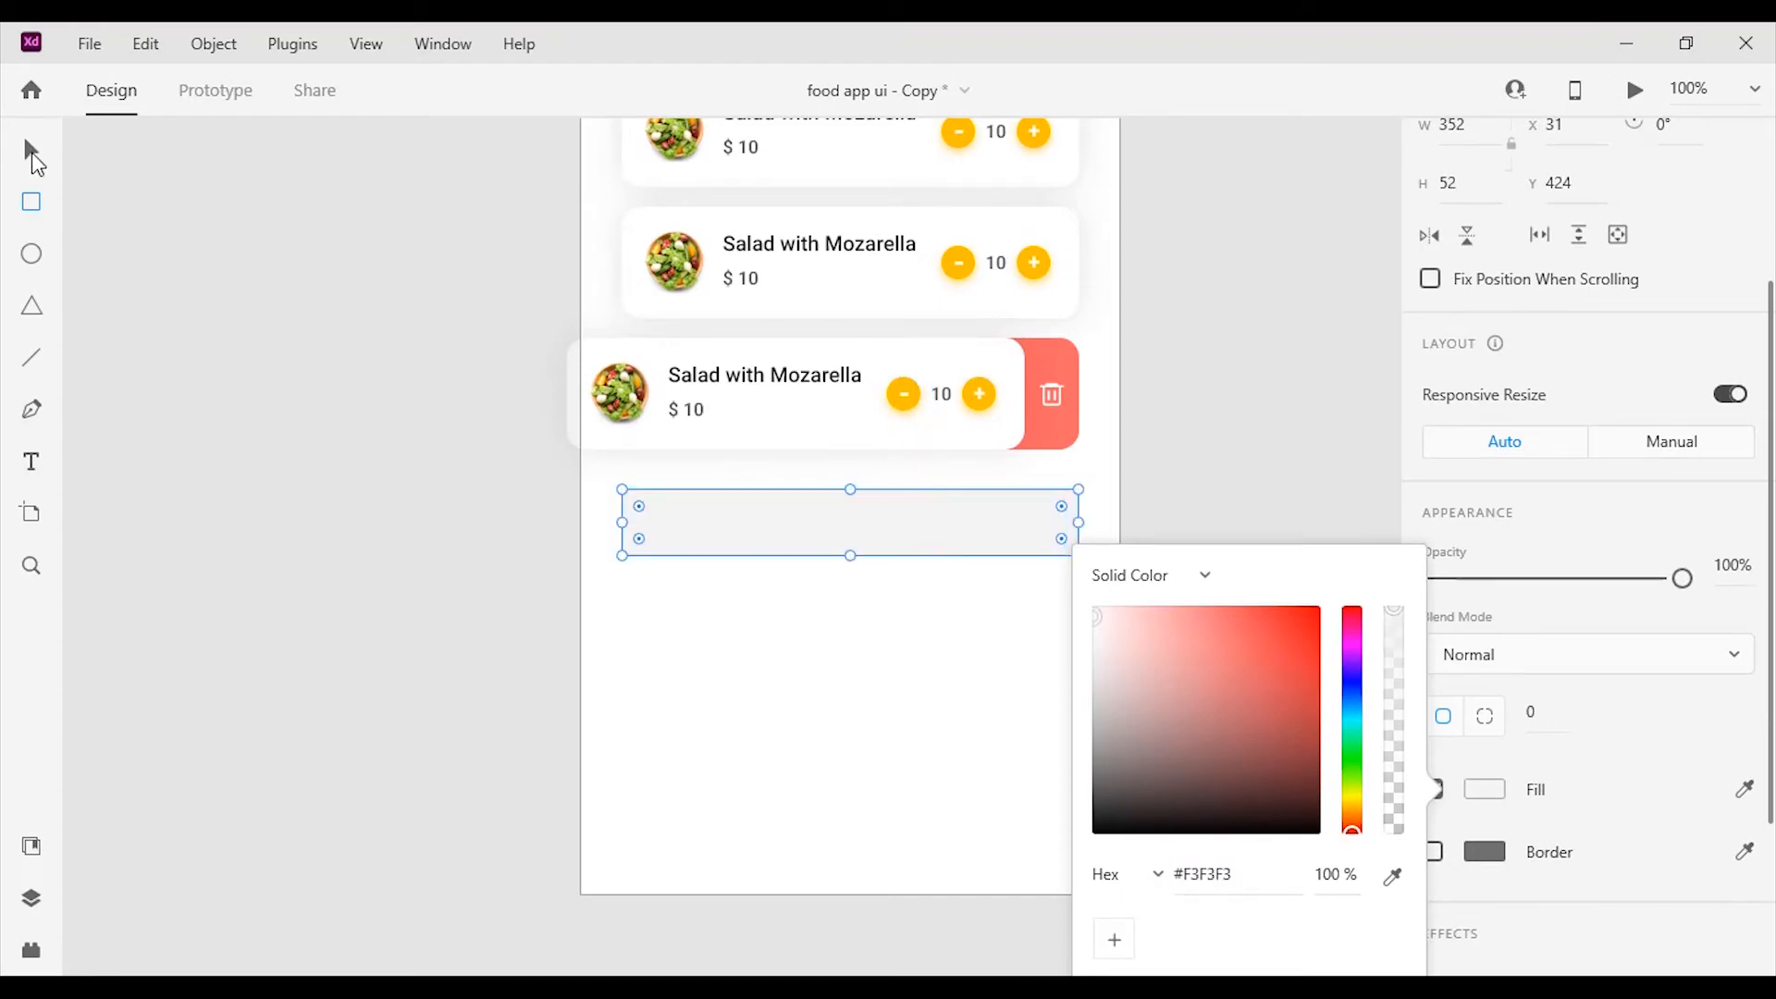
click(34, 157)
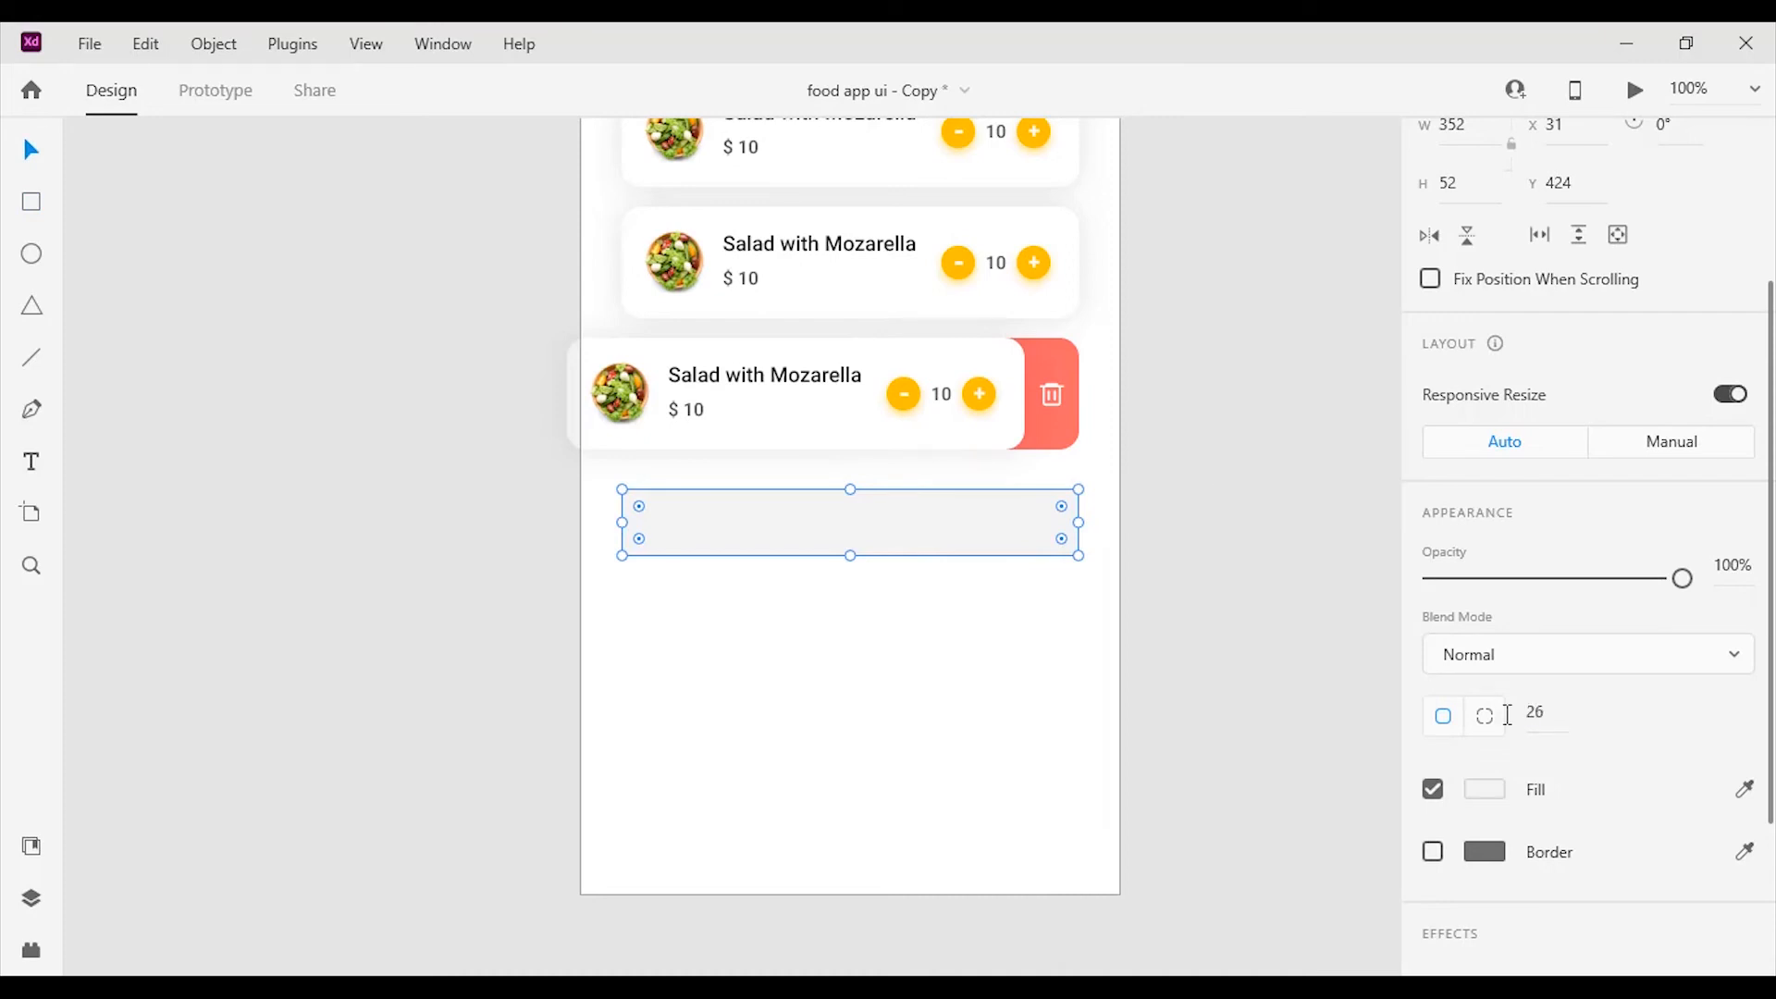
key(Return)
Place a copy of the grey bar, narrowed to about 125, at its right end and fill it with yellow sampled from a quantity circle.
alt+drag(755, 524, 807, 537)
drag(622, 523, 917, 522)
scroll(1536, 758, down, 3)
click(1487, 790)
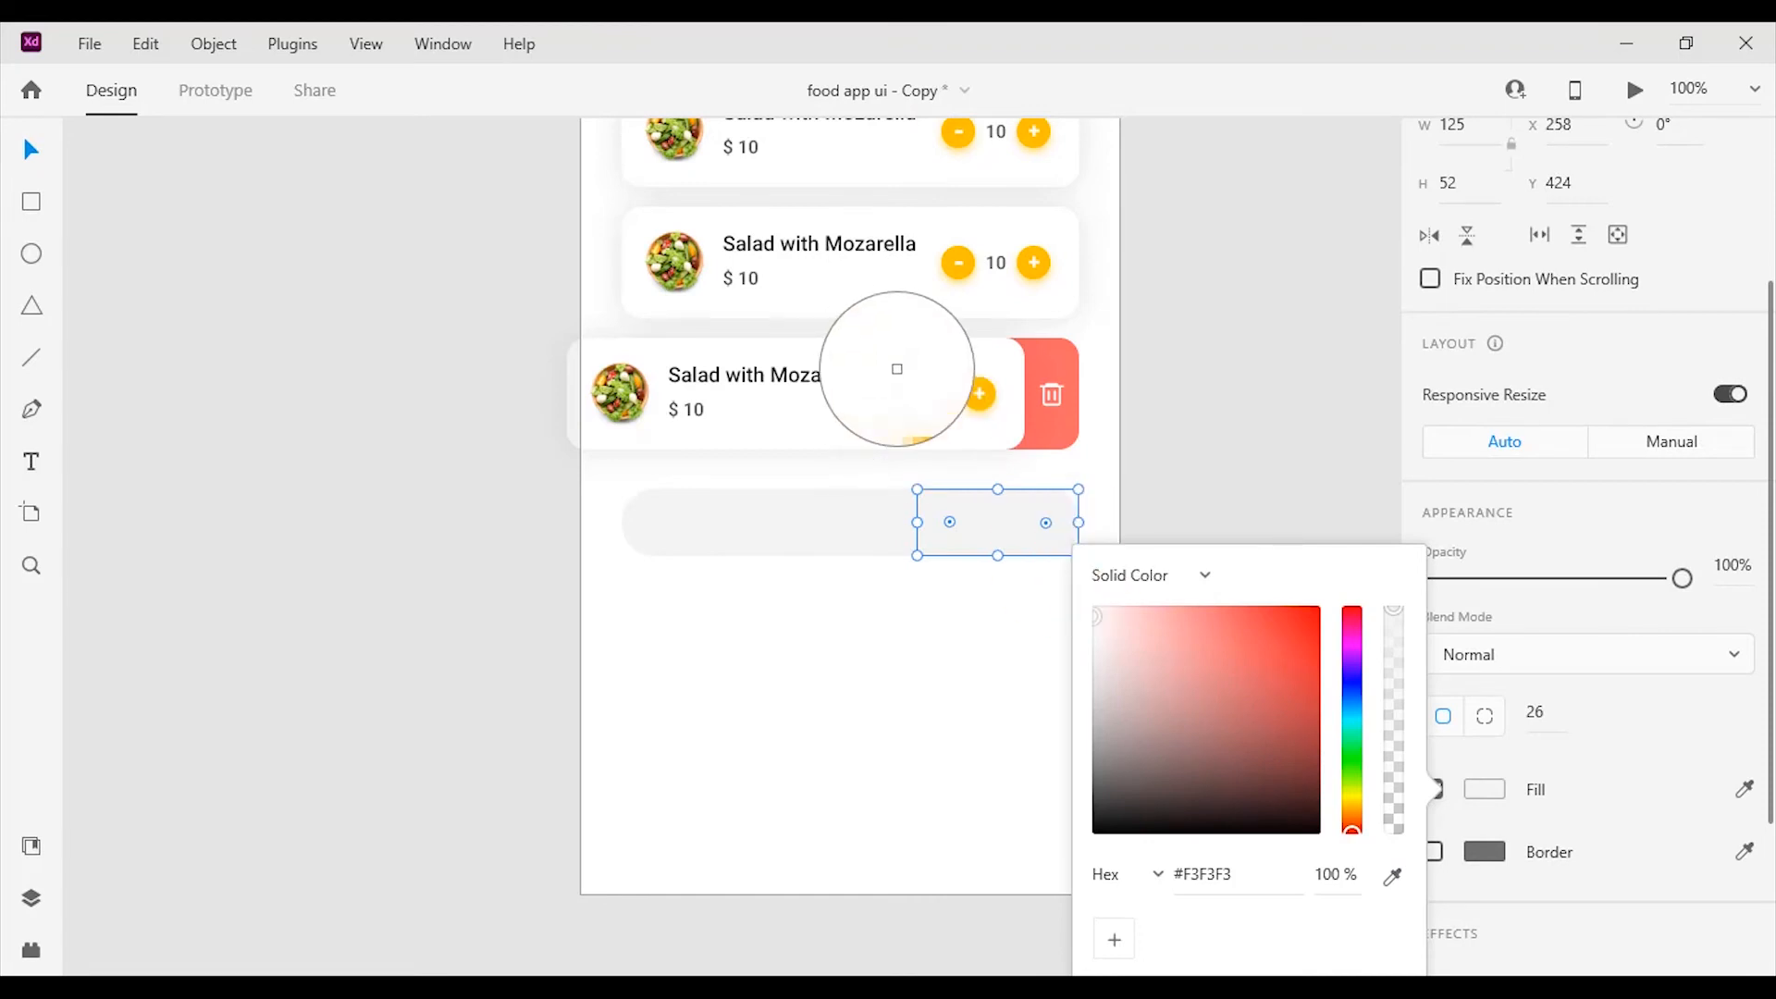
click(907, 380)
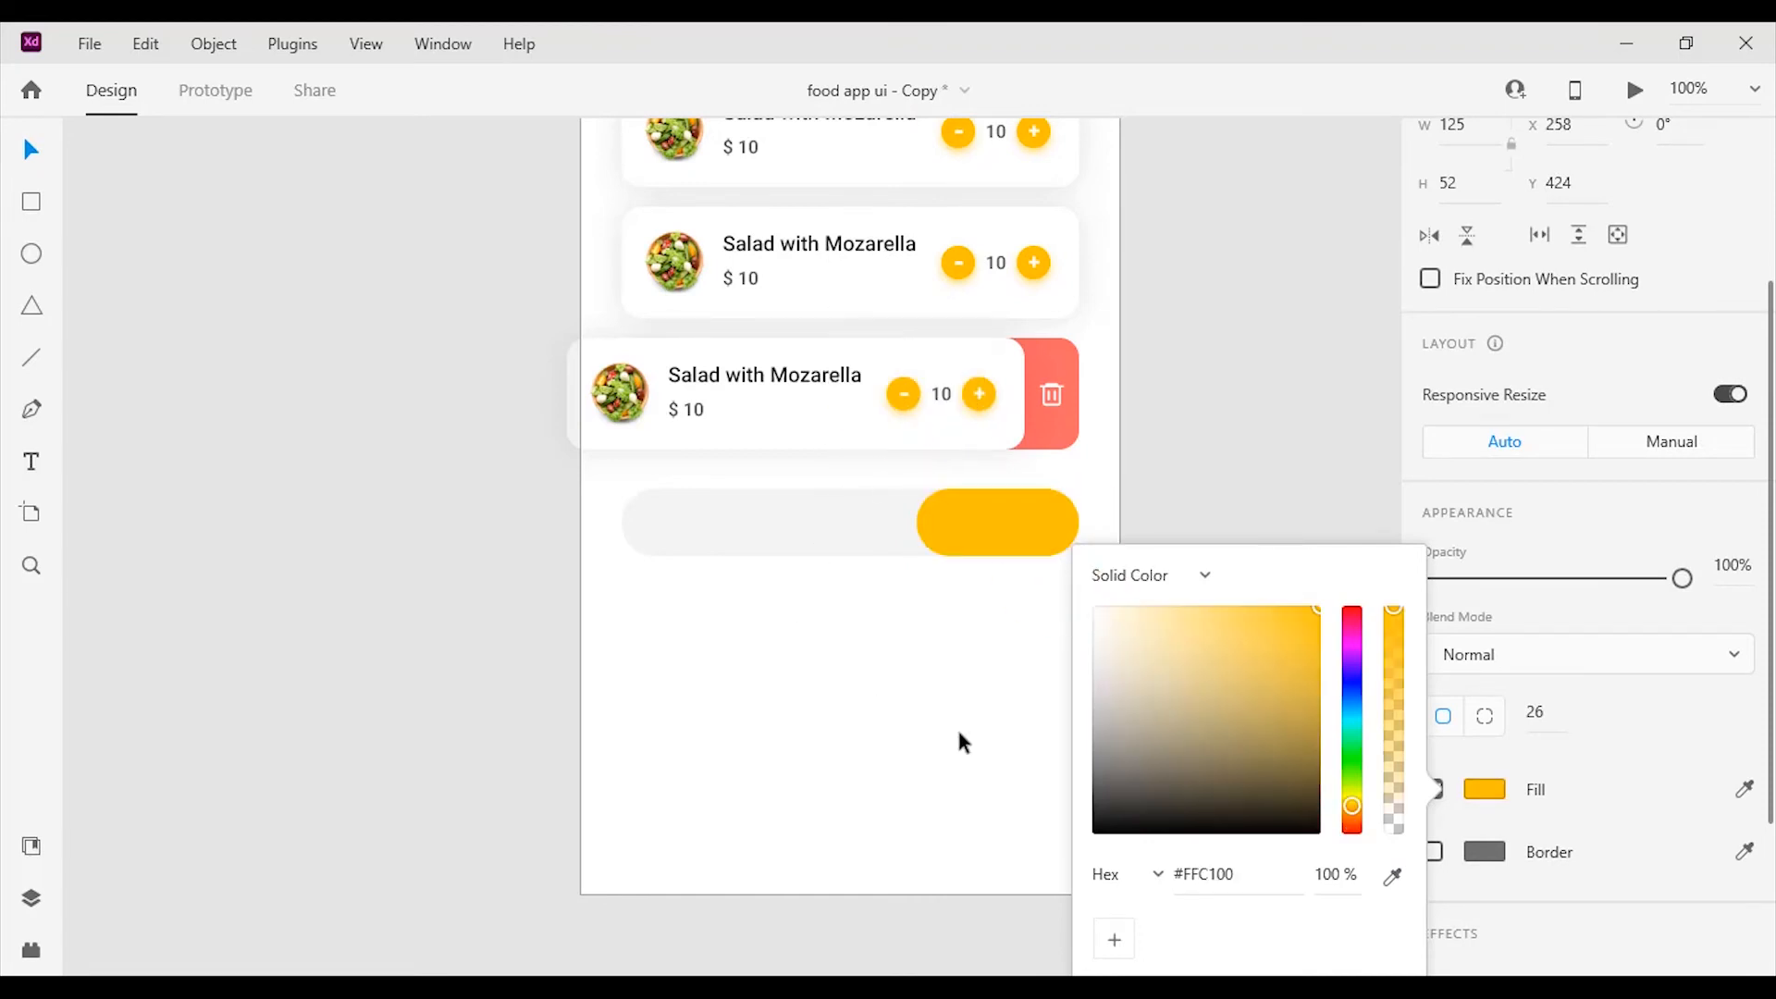
Add a "Promo Code" text label inside the grey bar and colour it with the black sampled from the item title.
key(t)
click(657, 520)
key(ctrl+equal)
text(Promo Code)
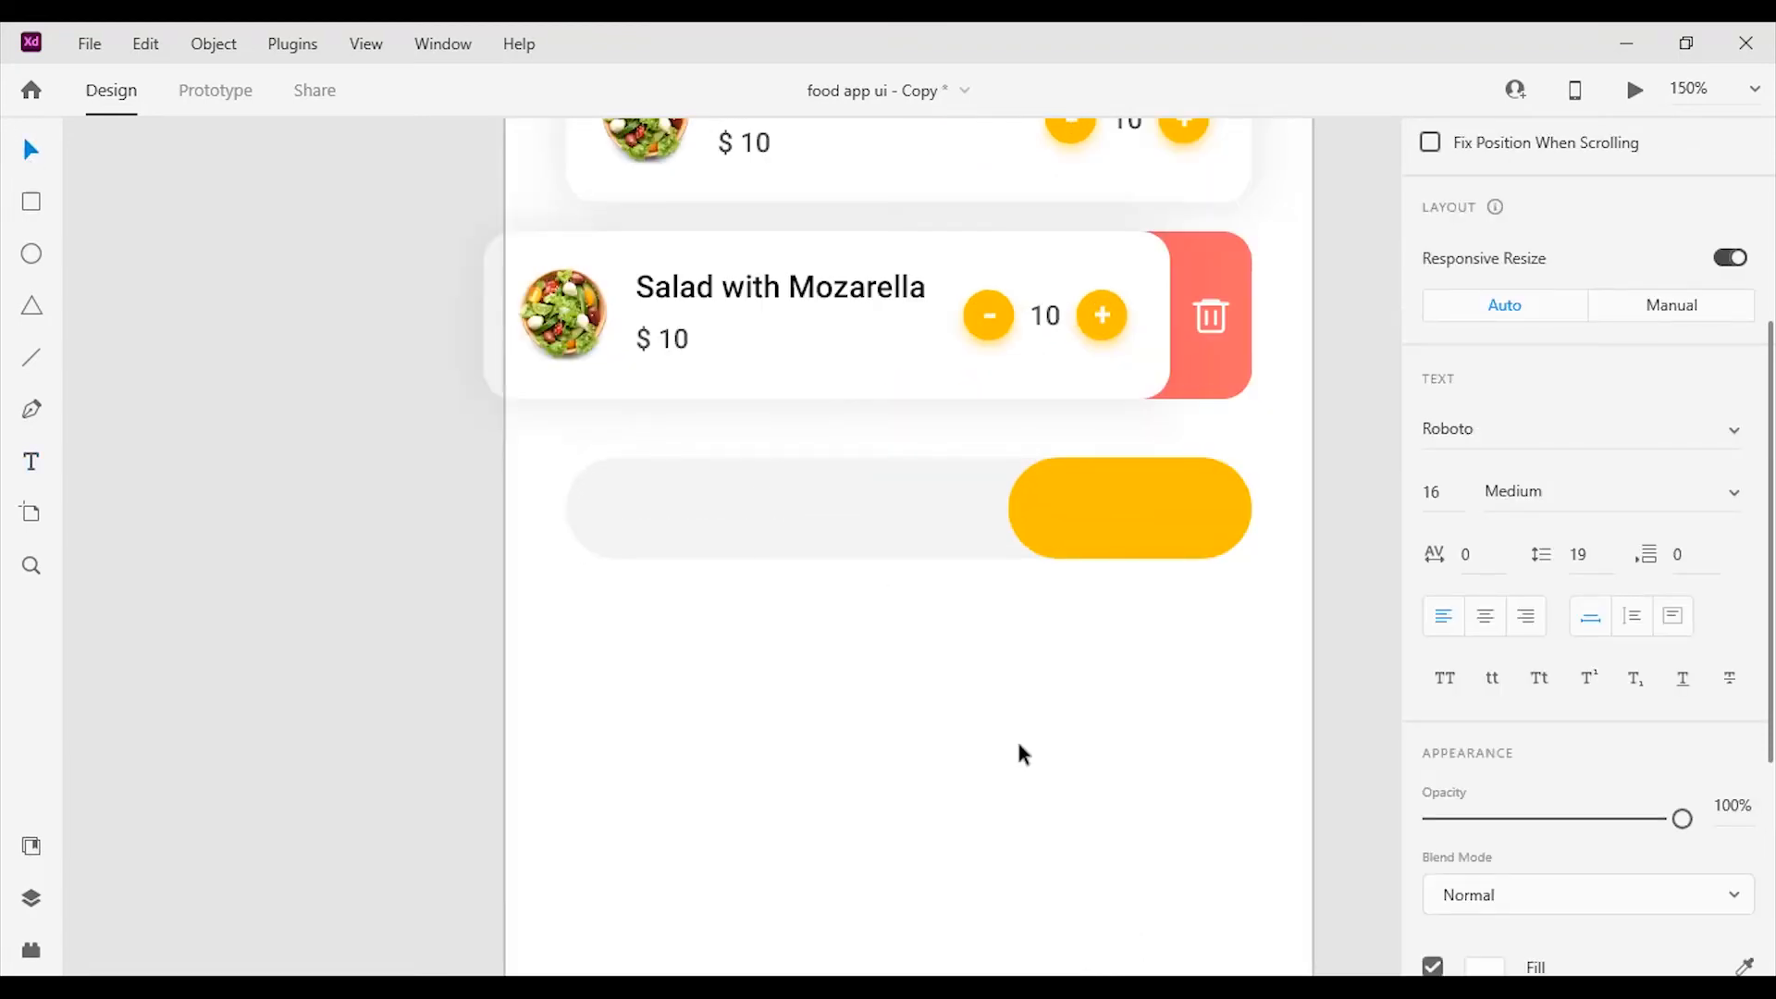
key(Escape)
scroll(1486, 721, down, 3)
key(i)
click(721, 298)
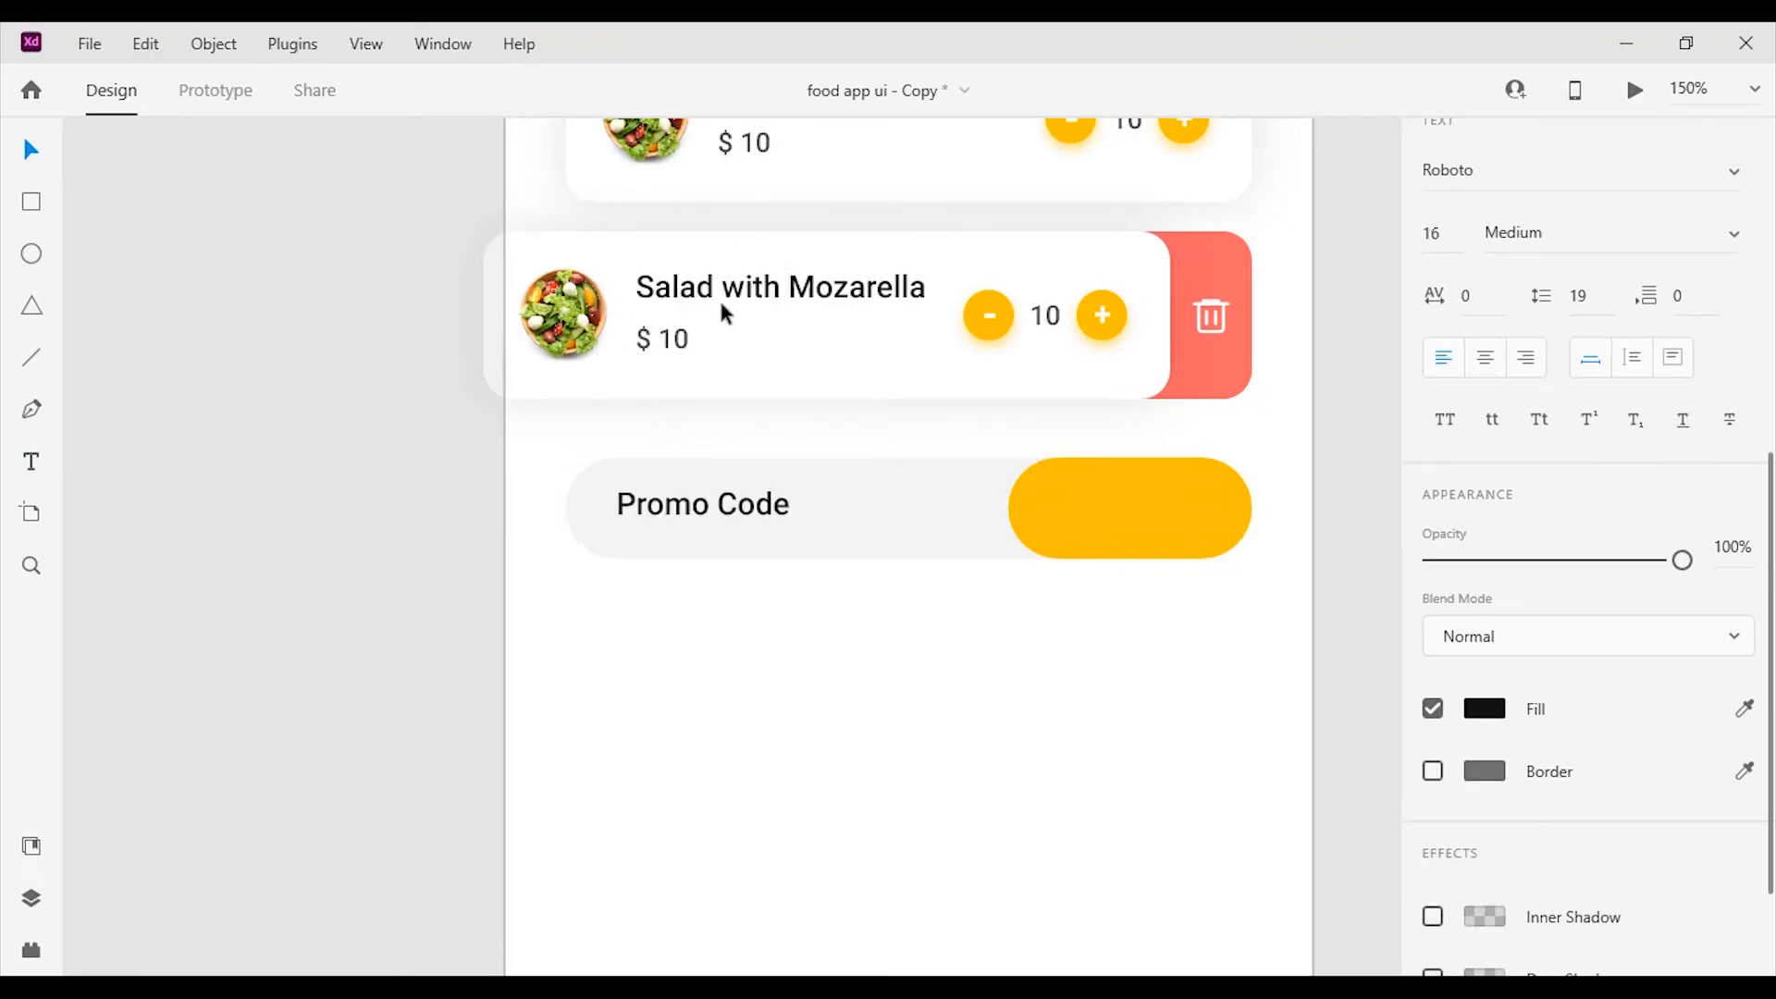
Duplicate the promo label onto the centre of the yellow button and change the copy's text to "Apply".
drag(668, 518, 1133, 508)
key(Return)
text(Apply)
key(Escape)
scroll(1490, 726, down, 6)
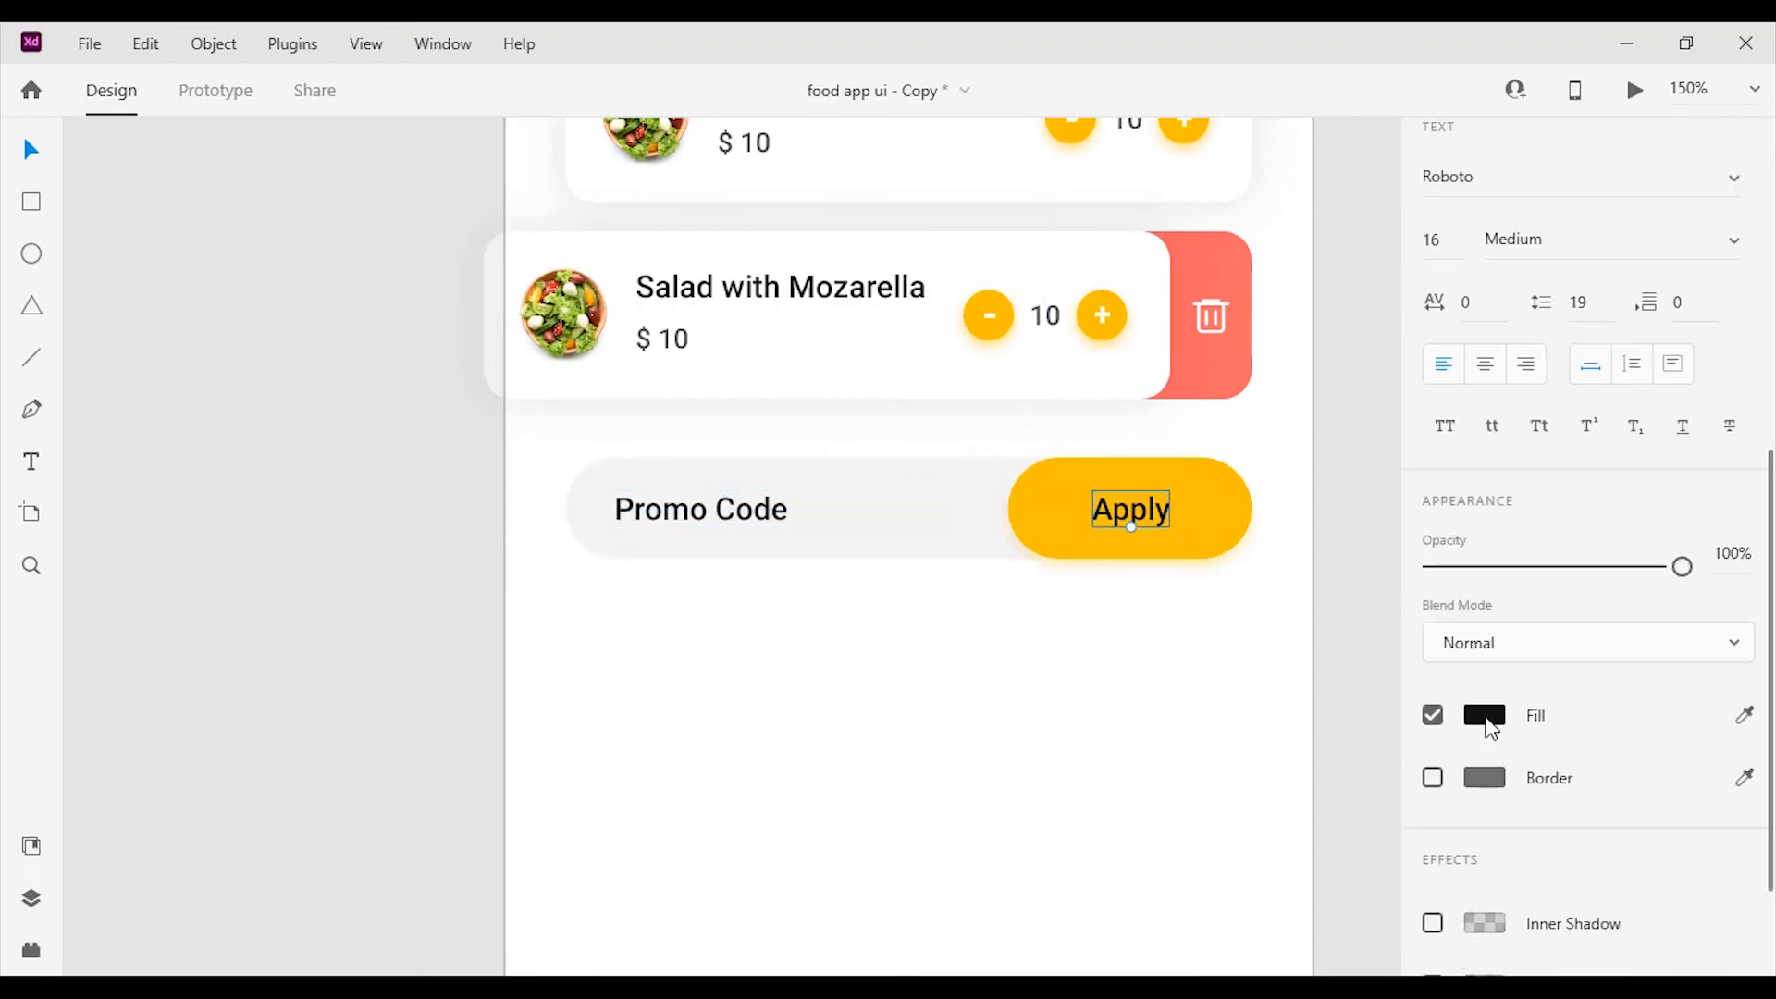
click(1485, 715)
Duplicate an existing text label below the promo code bar, at its left edge, and change the copy's text to "Sub total".
key(ctrl+minus)
drag(739, 383, 698, 651)
text(S)
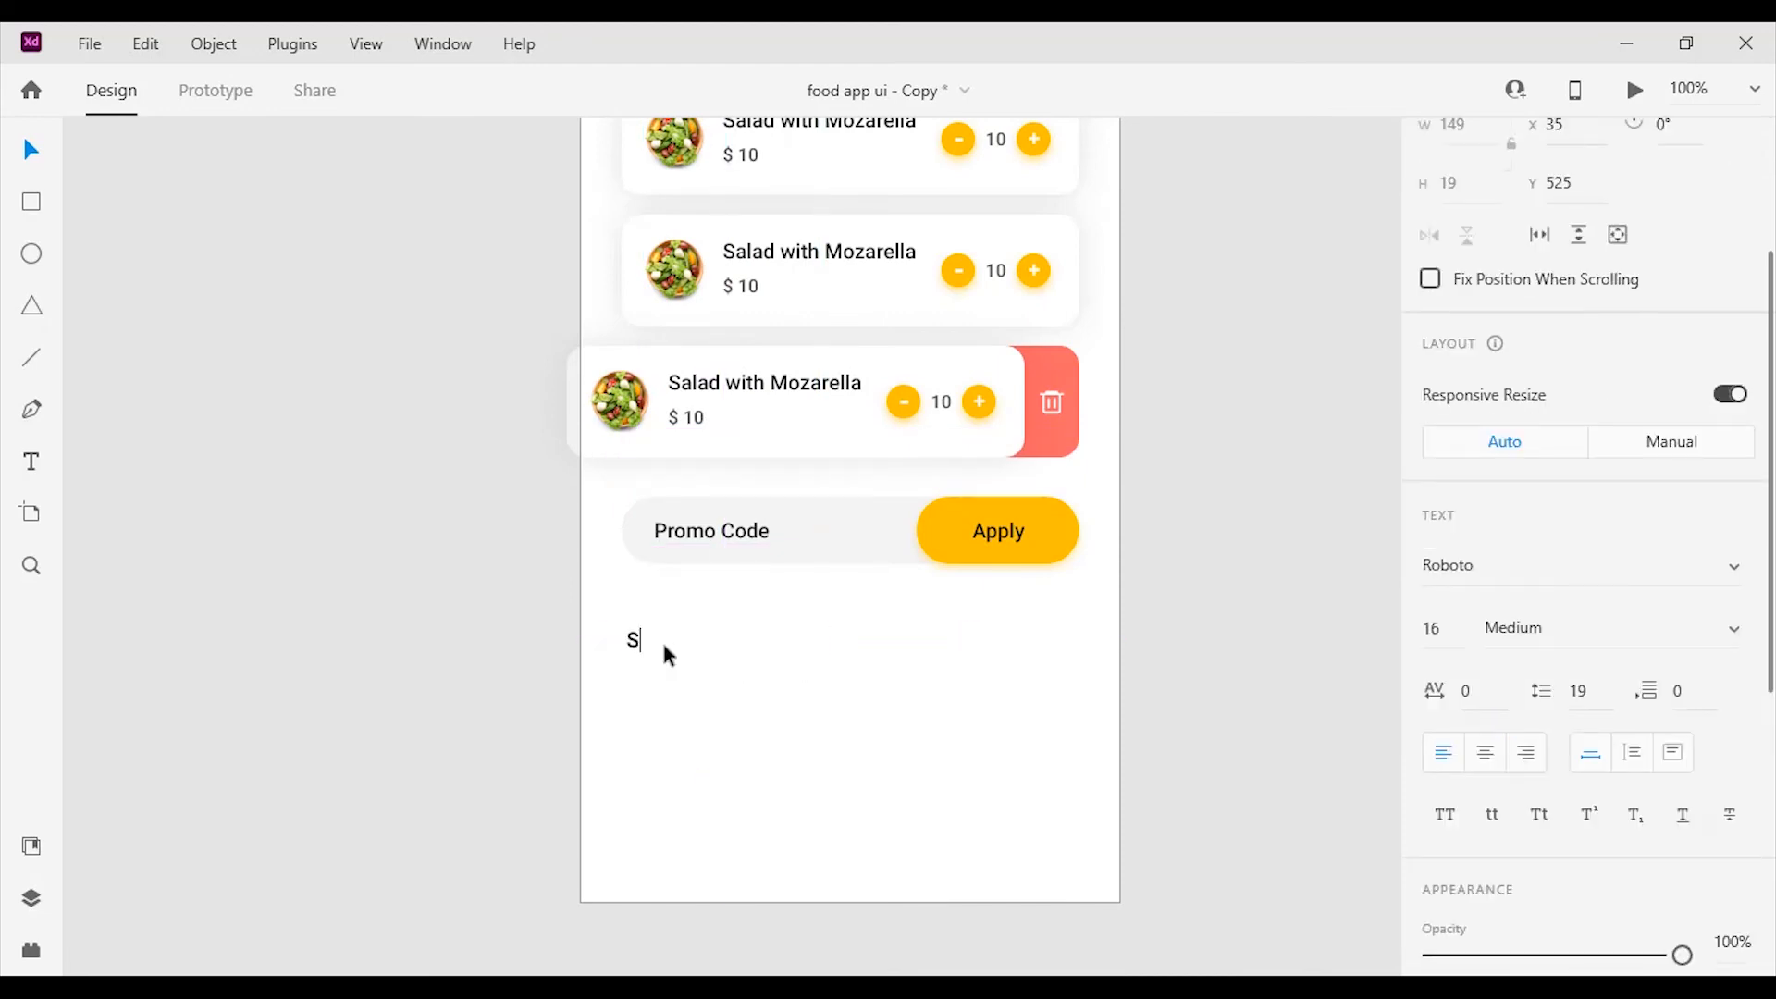
text(ub total)
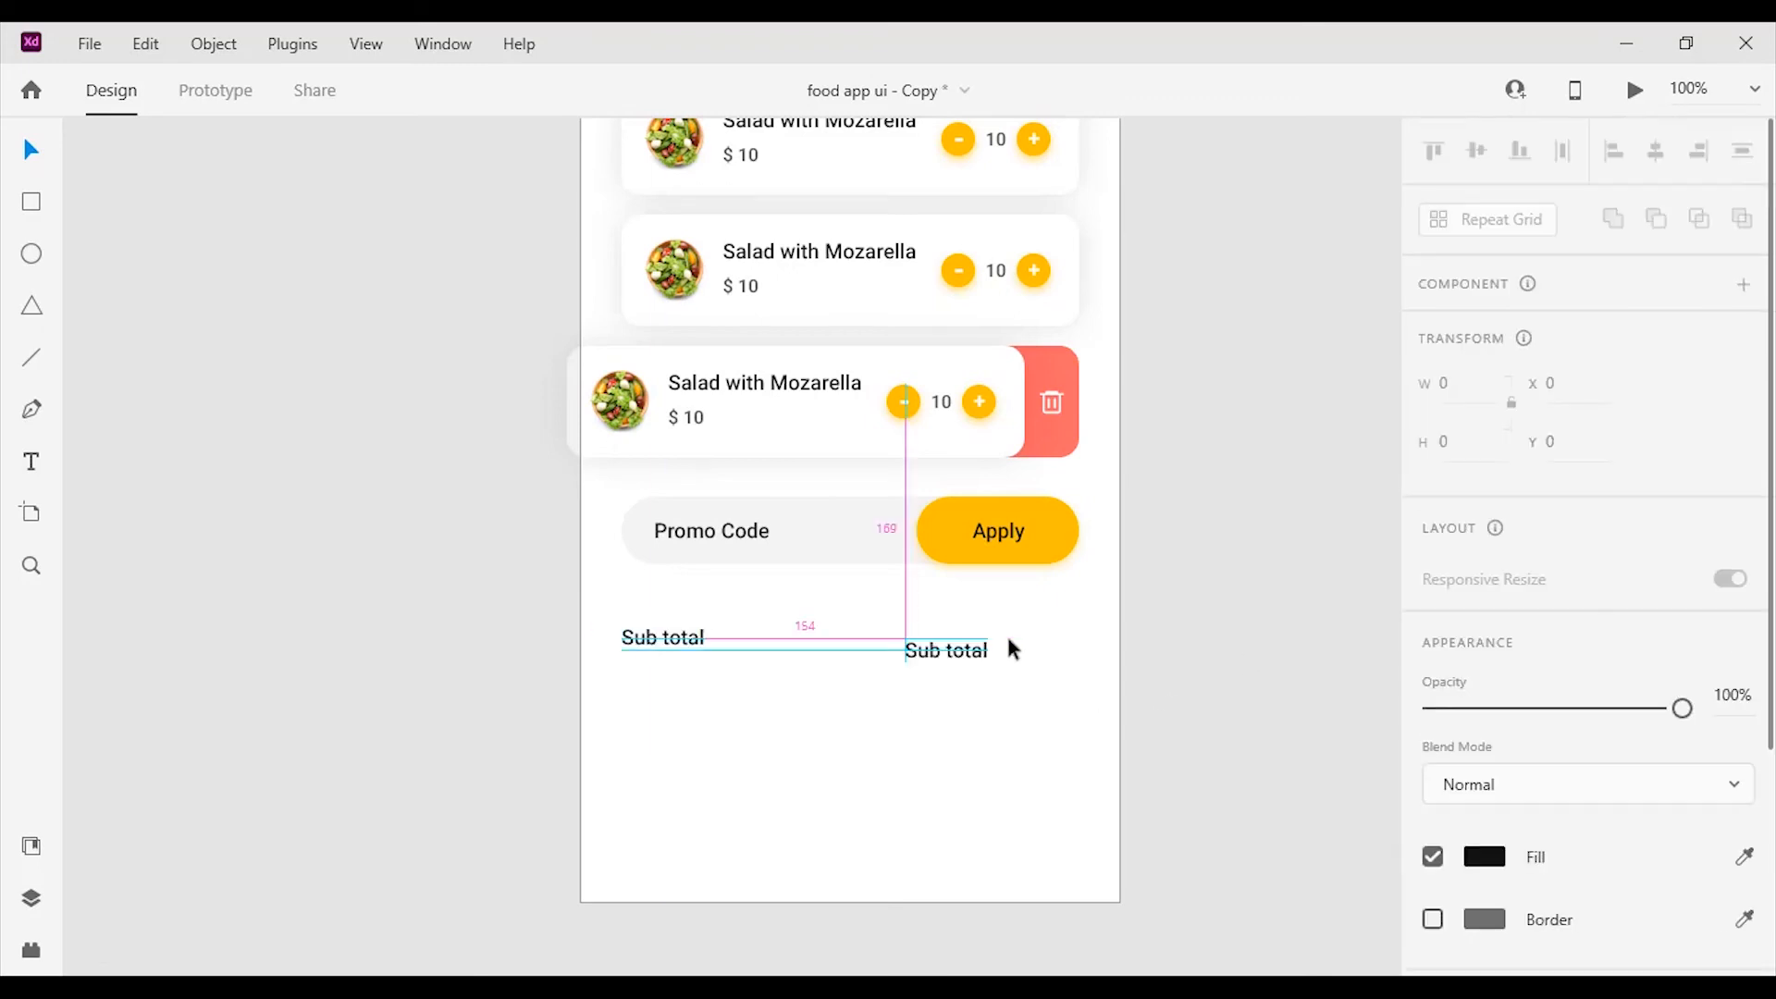
Place a copy of the "Sub total" label at the row's right end, right-aligned with the promo bar, and change its text to "$ 500".
mouse_move(1006, 631)
mouse_down()
mouse_move(1041, 644)
mouse_move(1018, 647)
mouse_up()
key(Return)
text($)
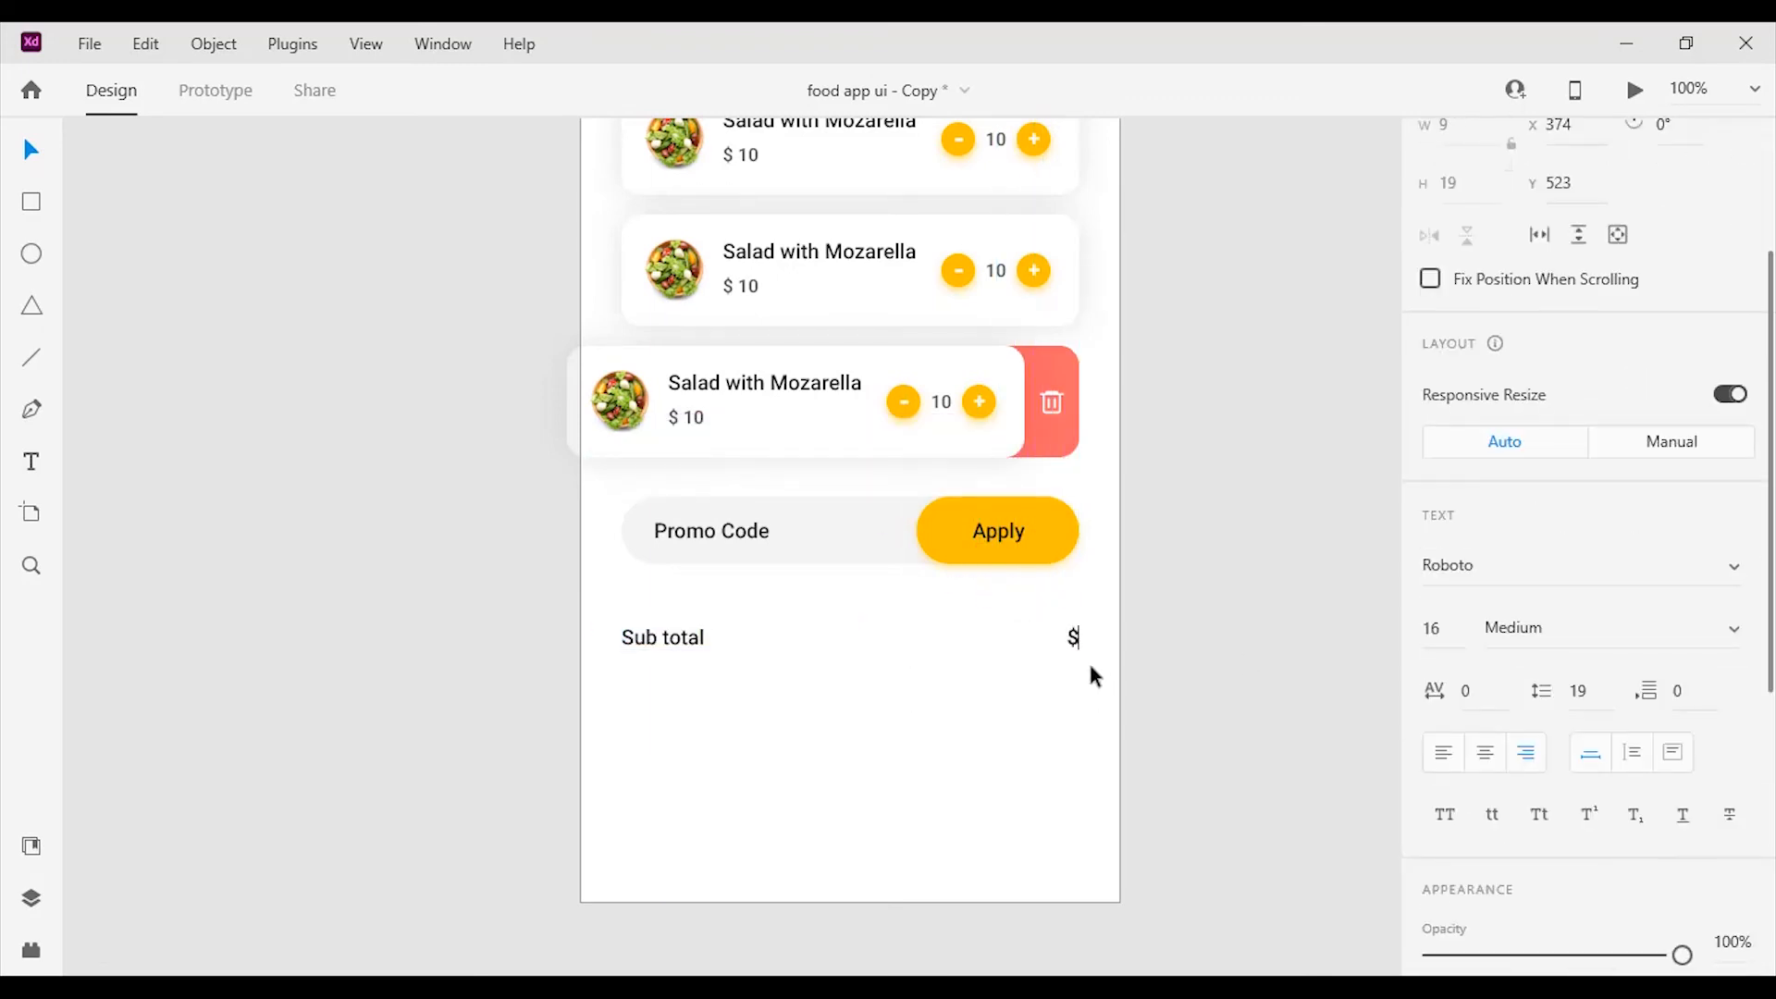
text( 500)
key(Escape)
Set the "$ 500" amount's fill colour to dark grey #515151.
scroll(1572, 555, down, 3)
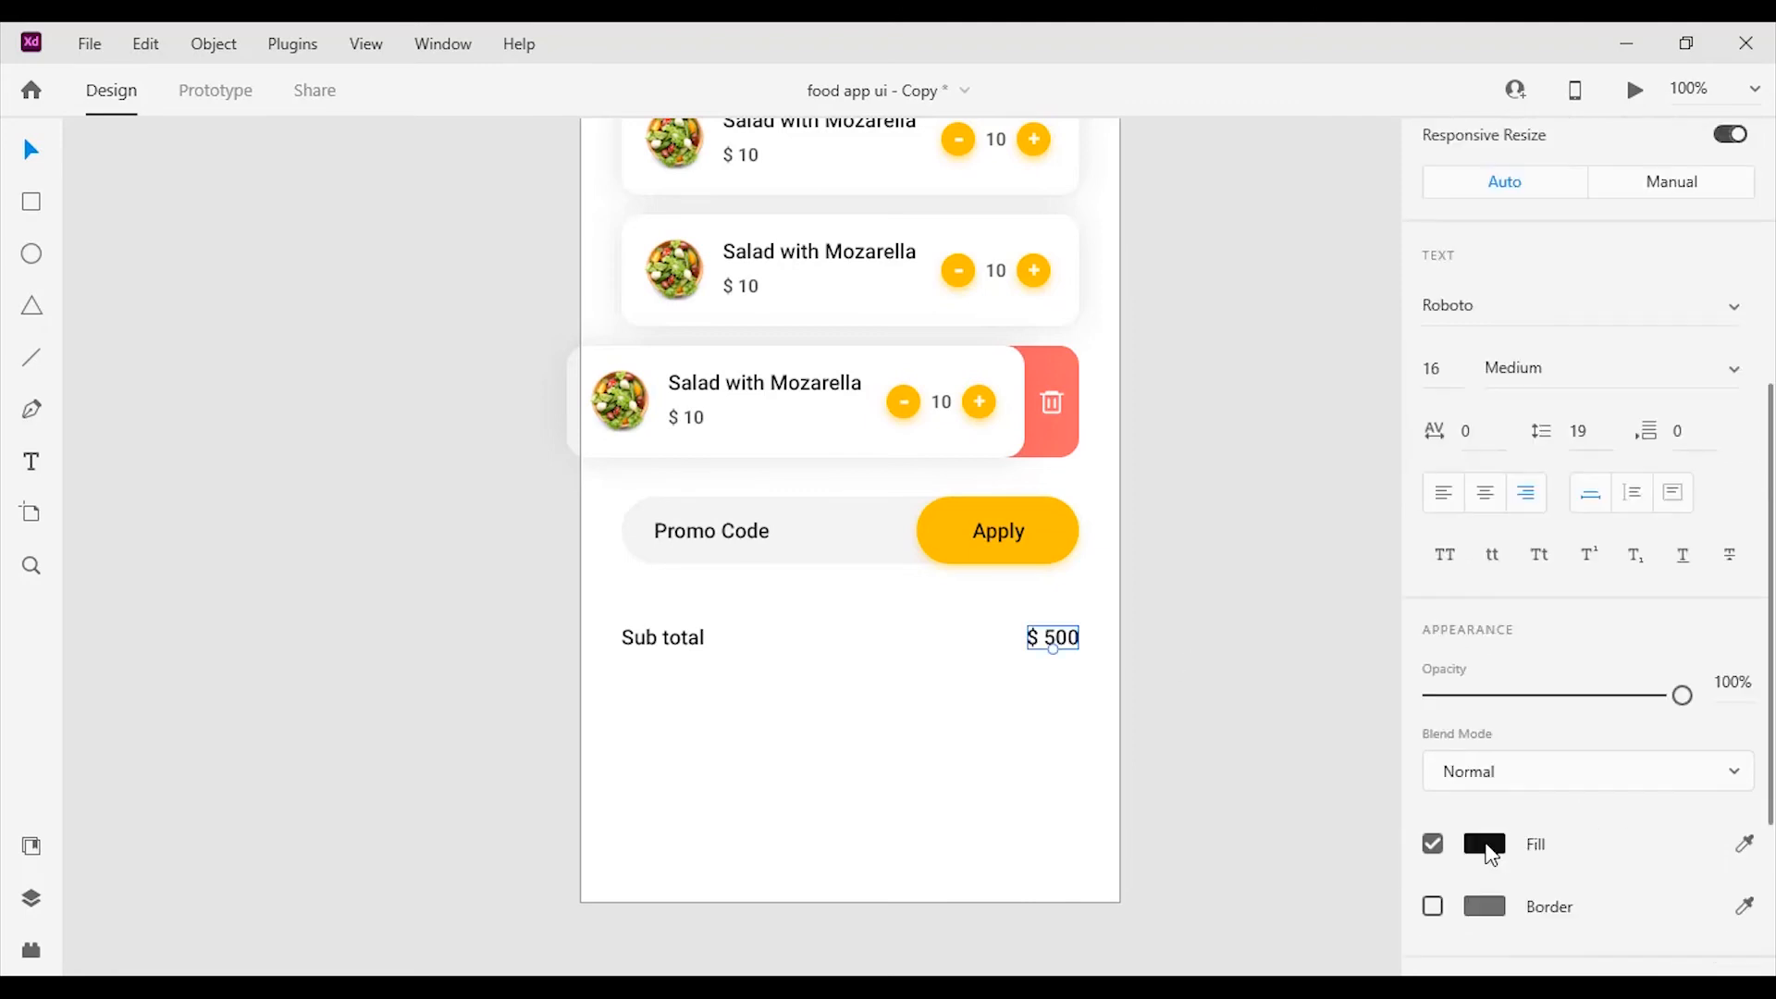
click(1484, 843)
click(1095, 775)
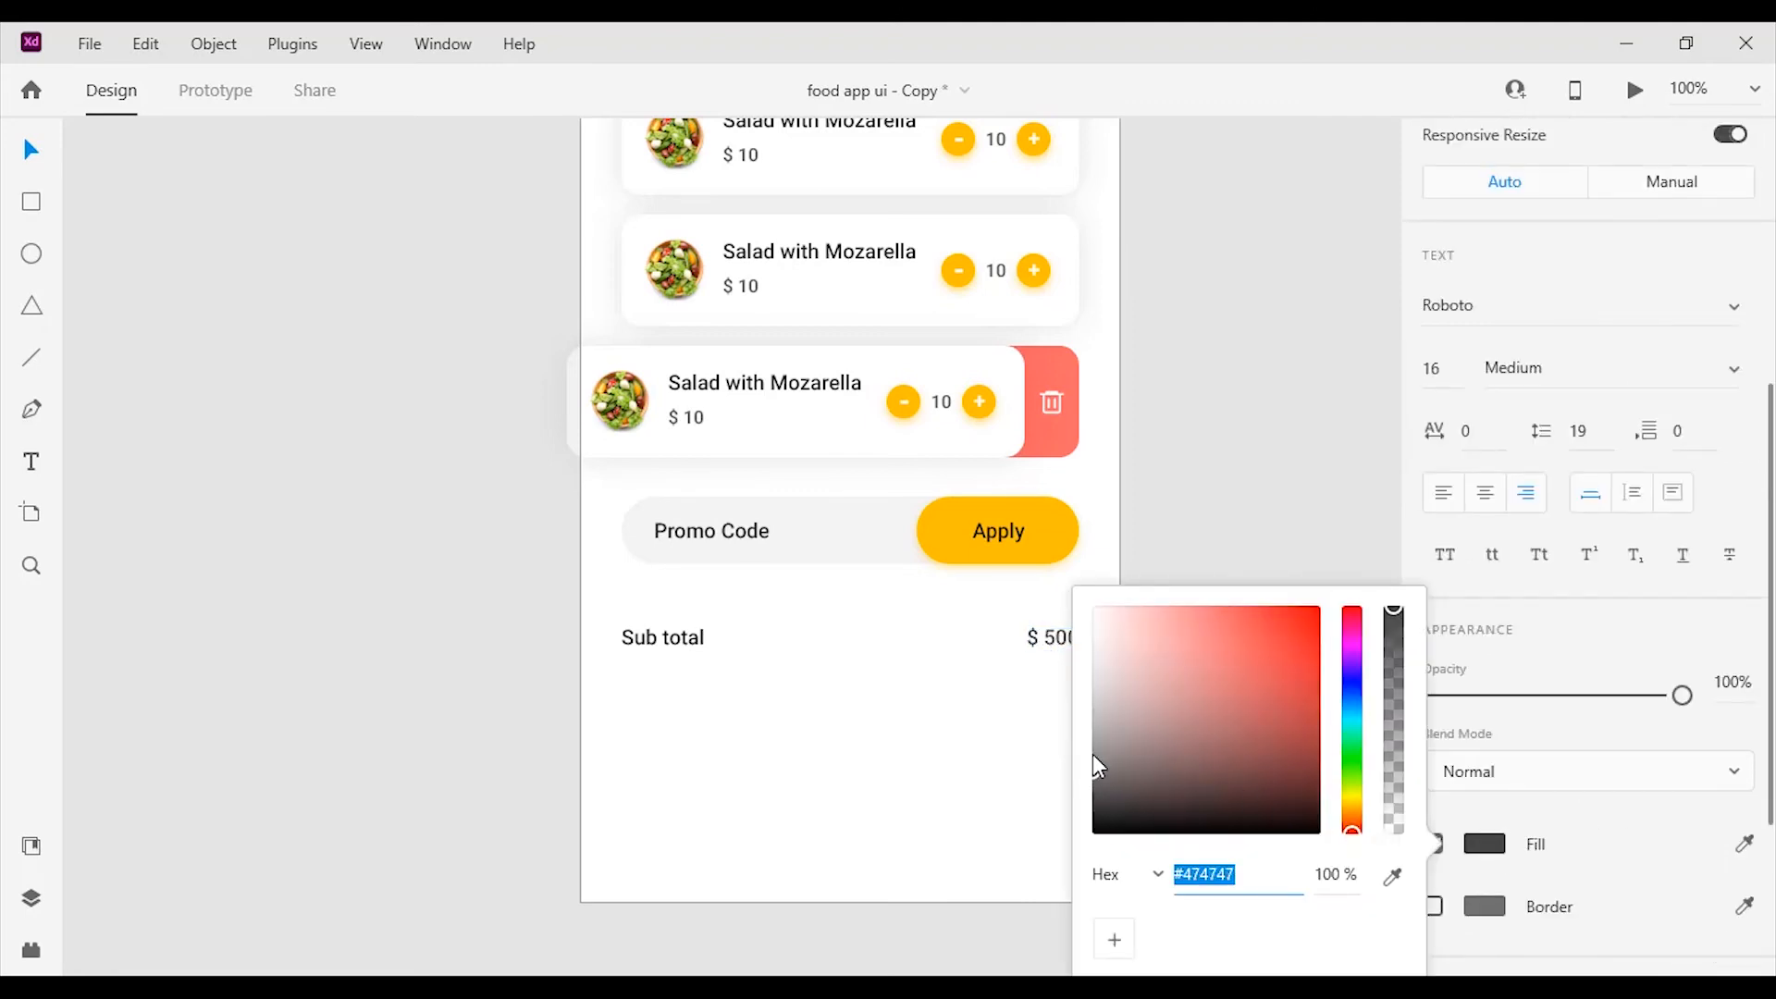
click(1093, 753)
drag(1080, 757, 1080, 765)
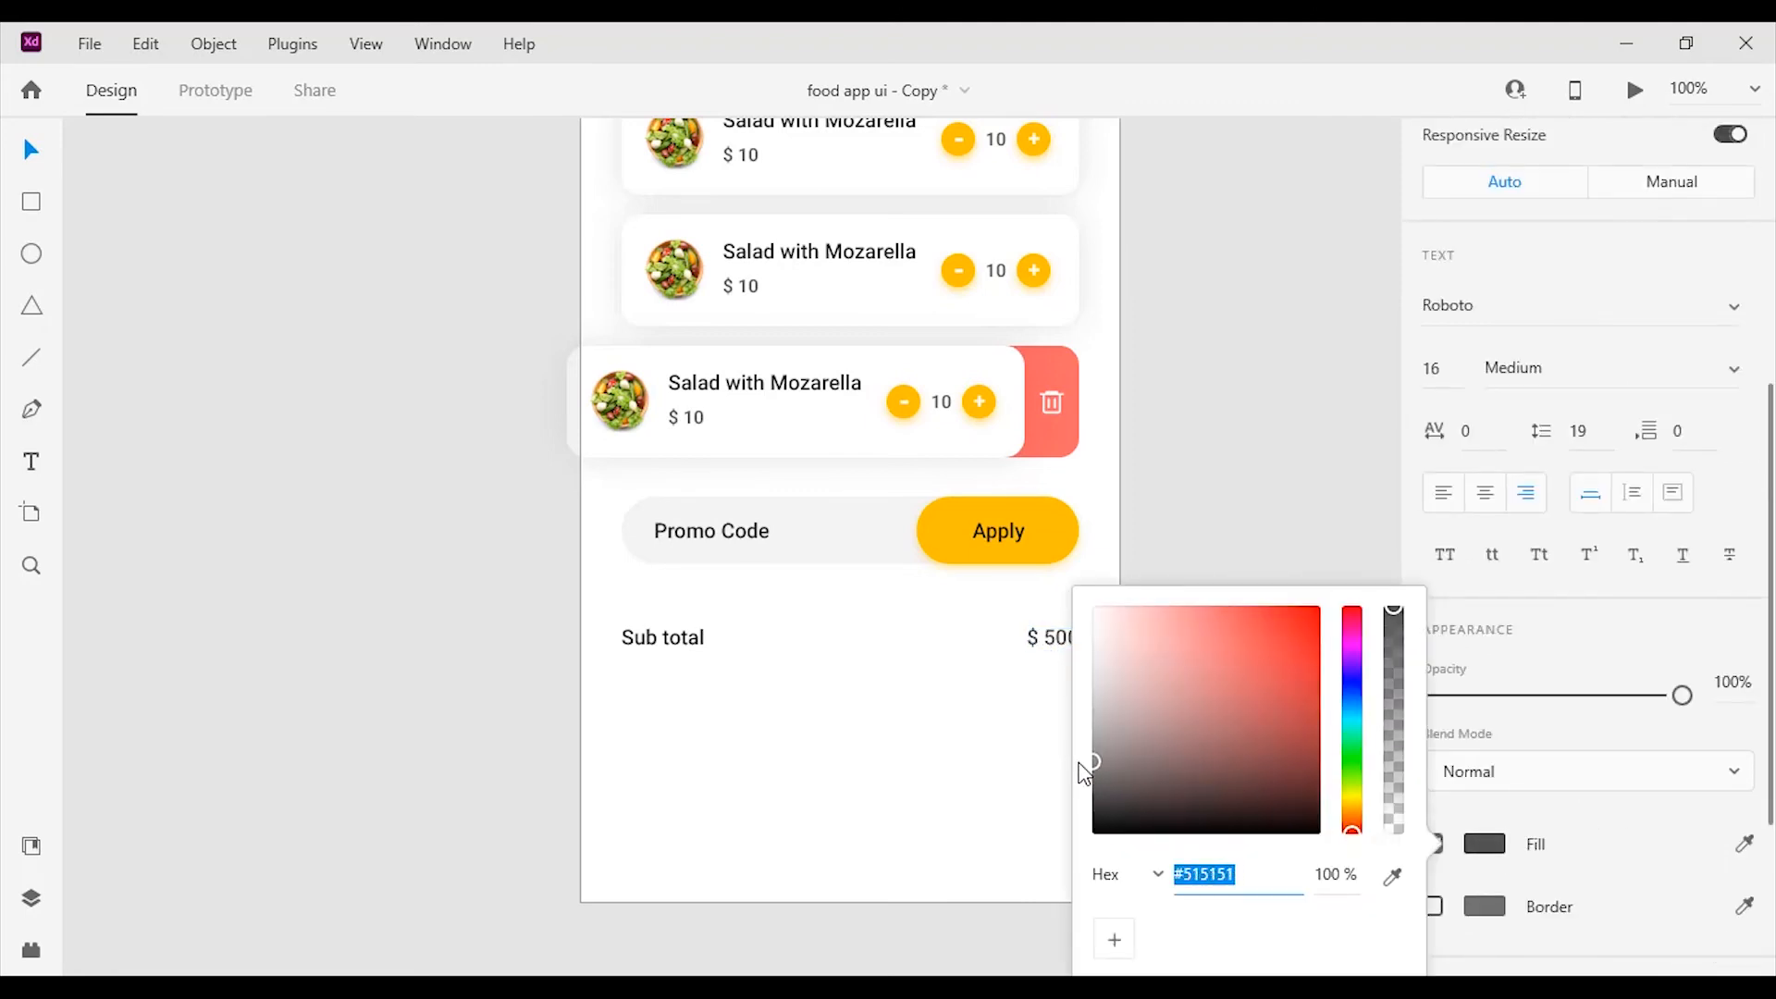
click(1251, 460)
Draw a horizontal divider line about 352 wide beneath the Sub total row and change its colour to light grey.
key(l)
drag(622, 668, 1079, 668)
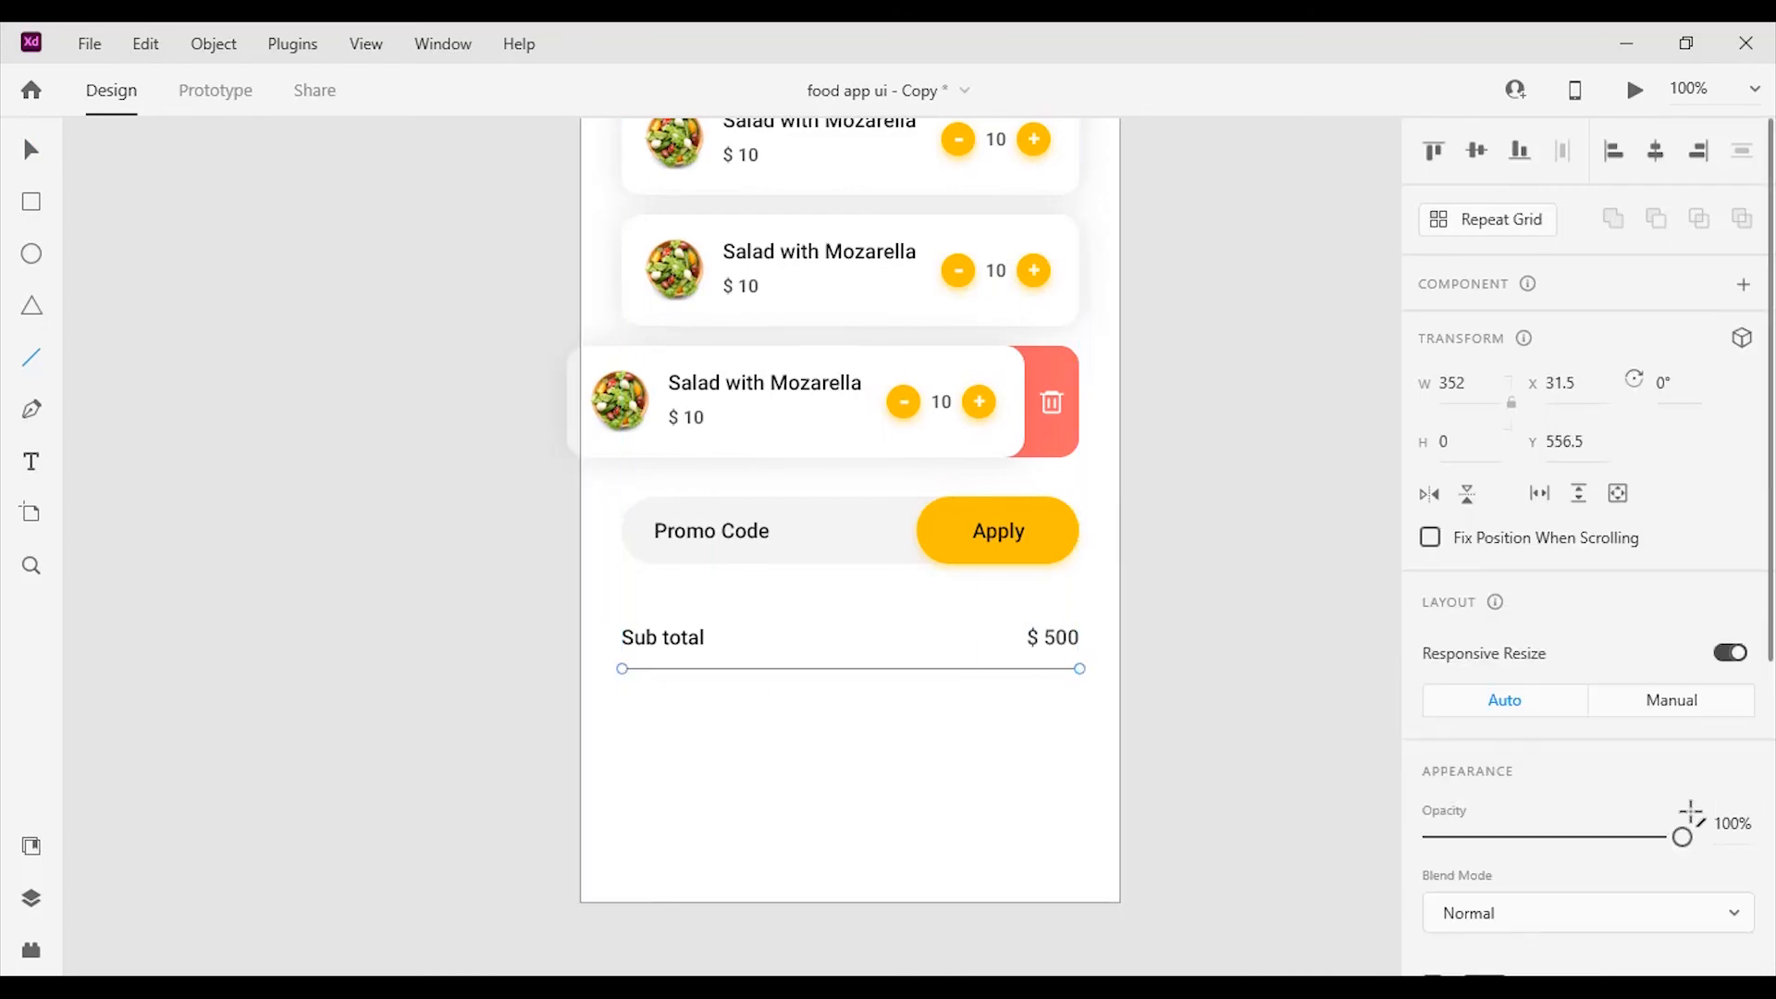
scroll(1691, 812, down, 4)
click(1474, 597)
drag(1130, 480, 1087, 455)
key(Escape)
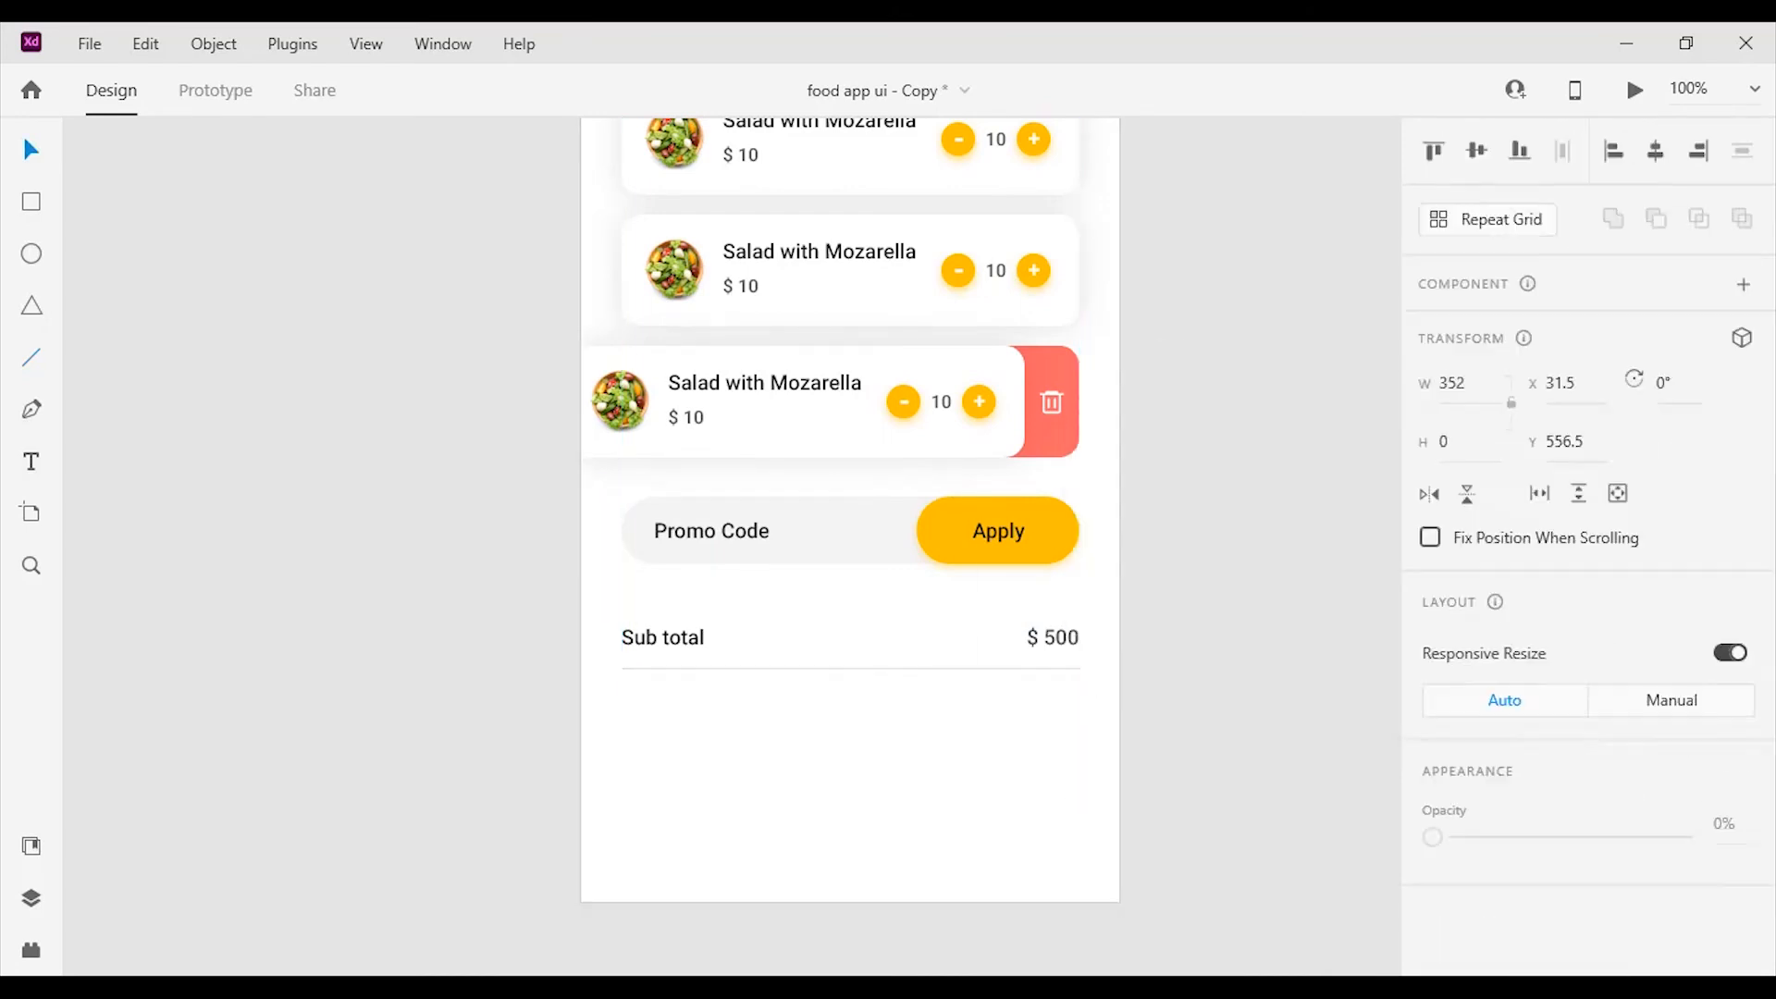
Duplicate the Sub total row with its divider directly below and change the copied texts to "Shipping" and "$ 50".
click(648, 637)
shift+click(1052, 639)
shift+click(957, 667)
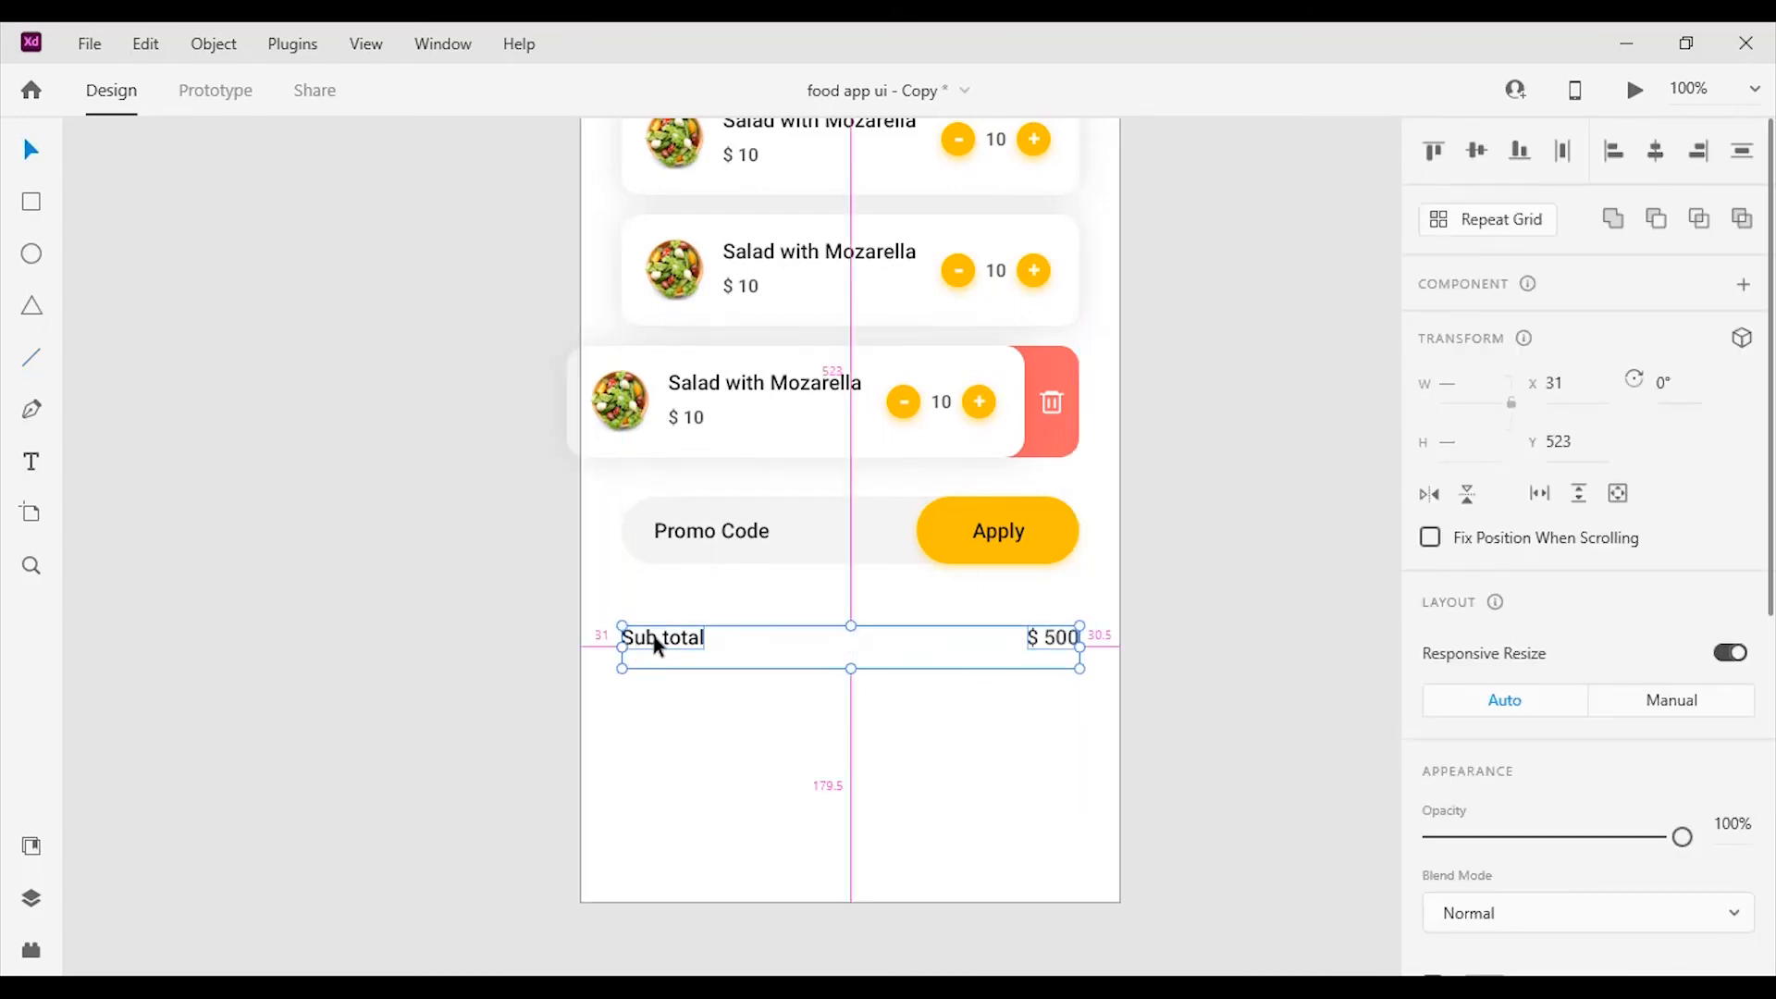
drag(657, 645, 654, 705)
double_click(654, 706)
text(S)
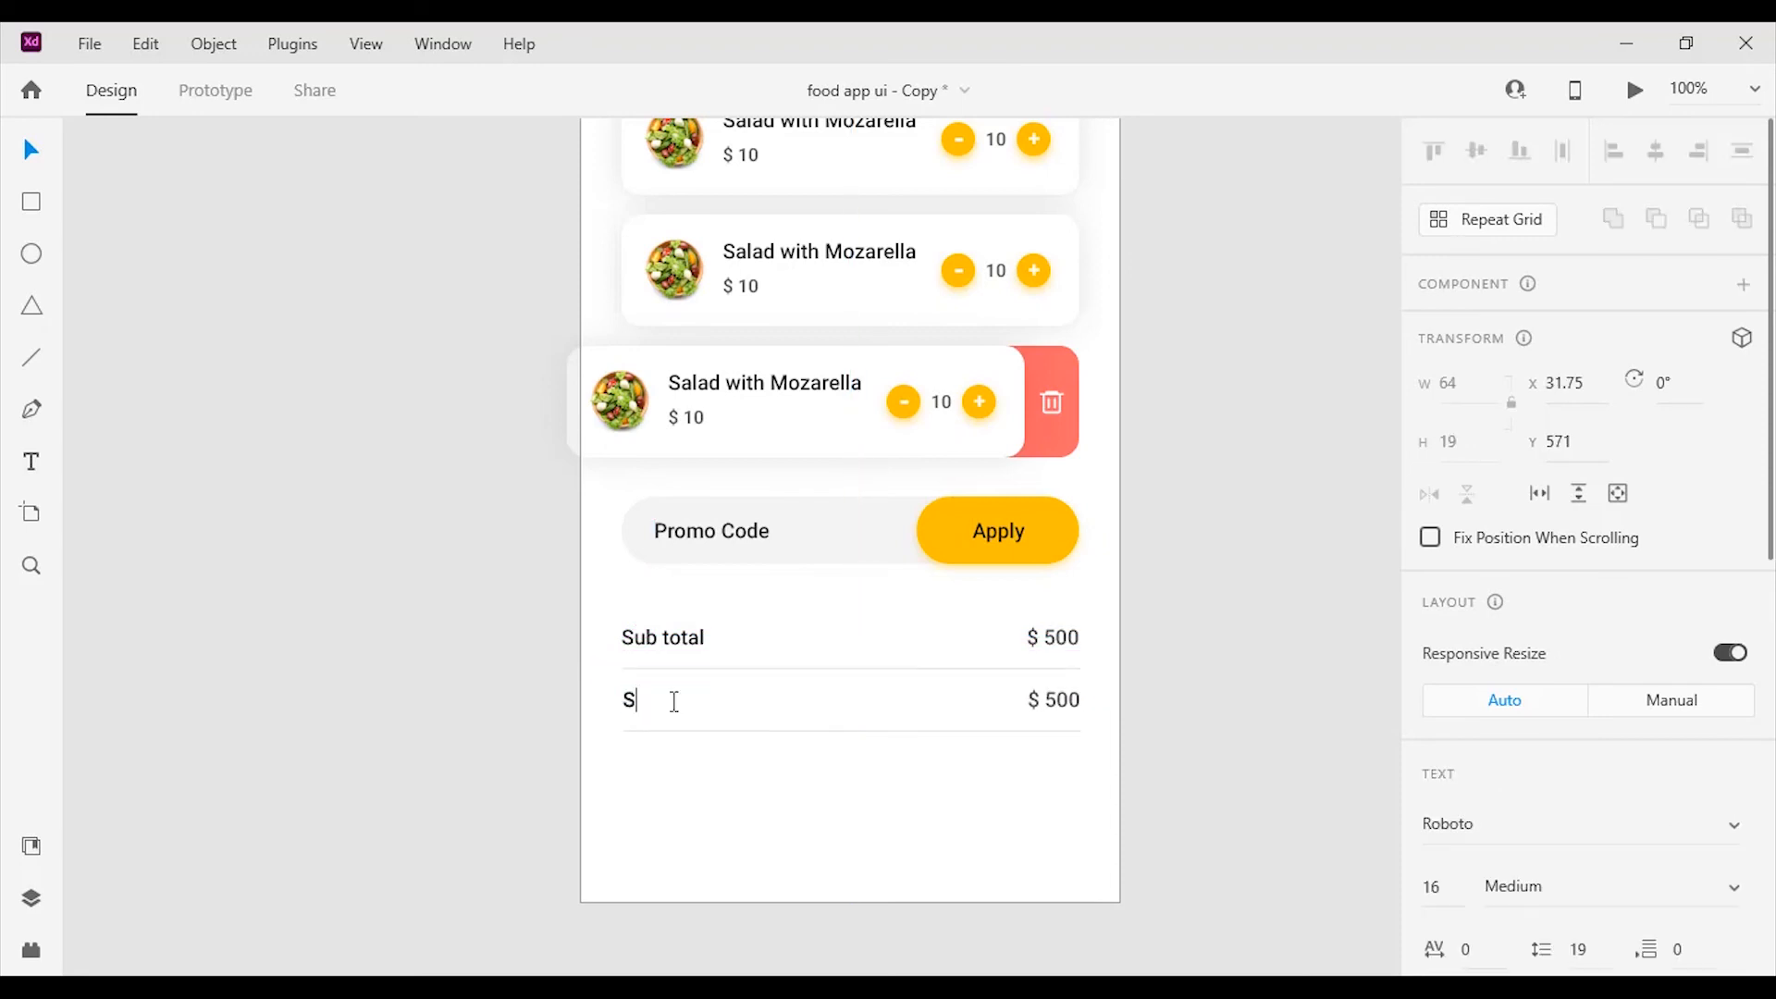
text(hipping)
drag(1066, 699, 1110, 711)
key(BackSpace)
key(Escape)
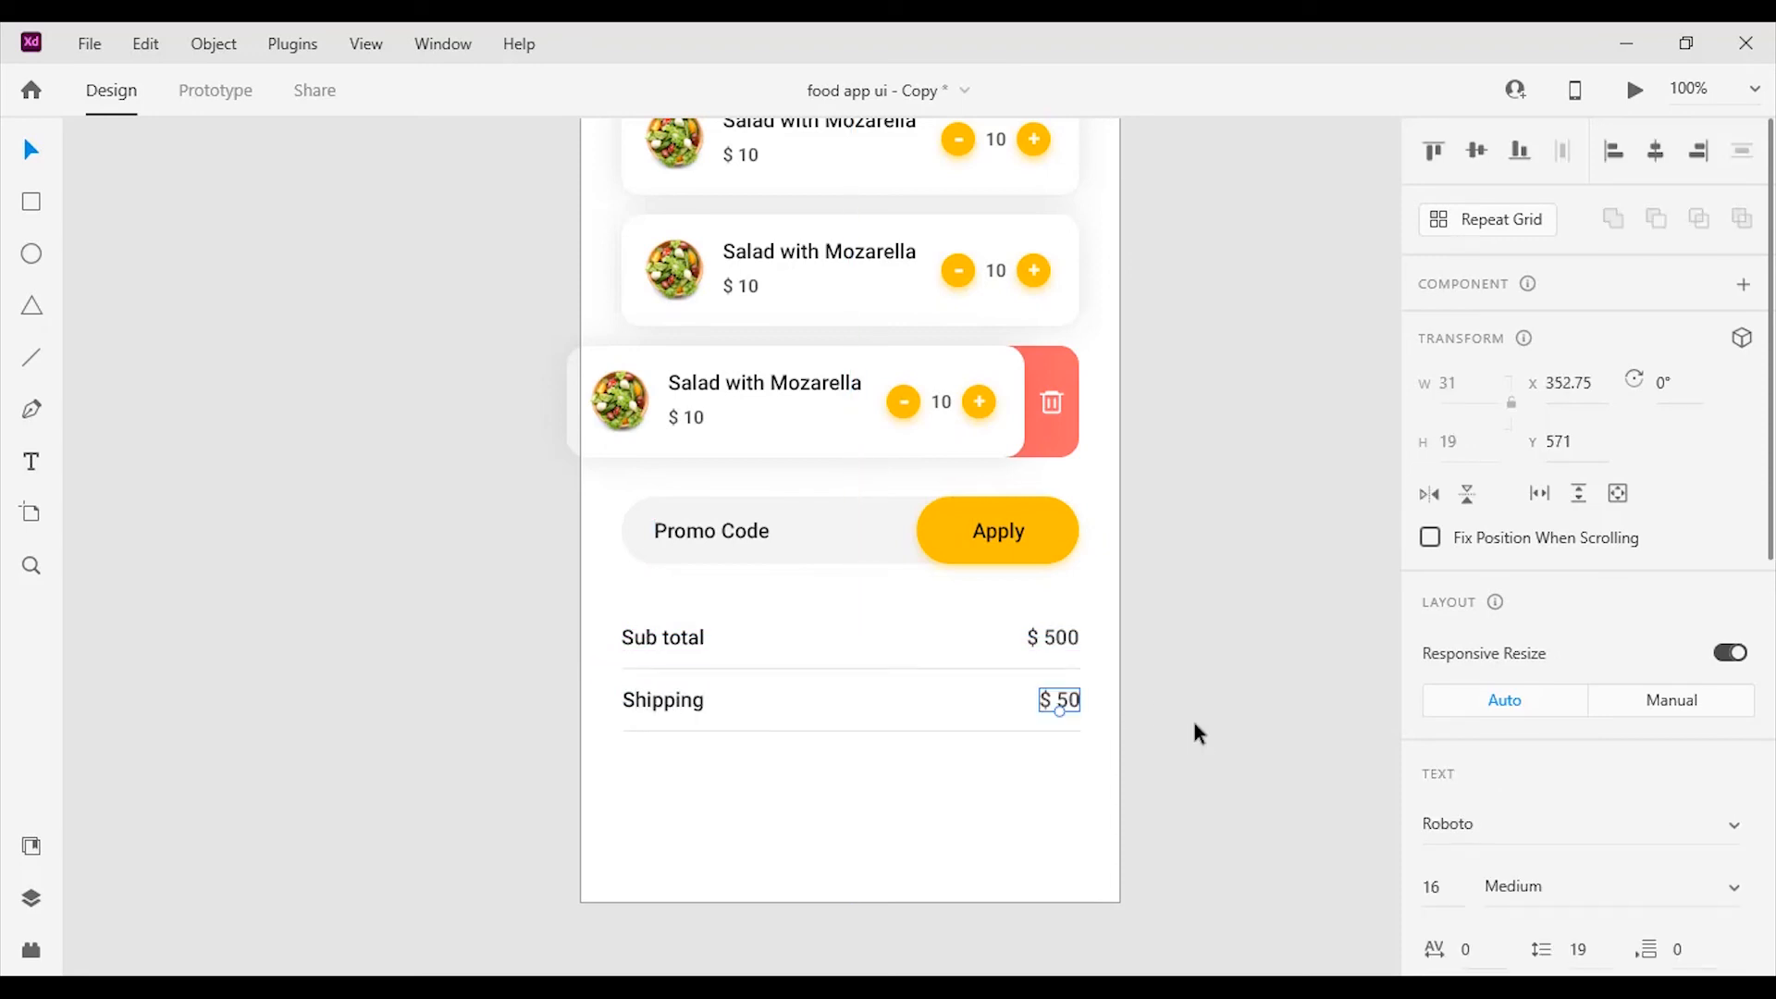
Duplicate the Shipping label and amount below the second divider and change the copied texts to "Total" and "$ 550".
shift+click(667, 699)
drag(668, 700, 671, 765)
key(Return)
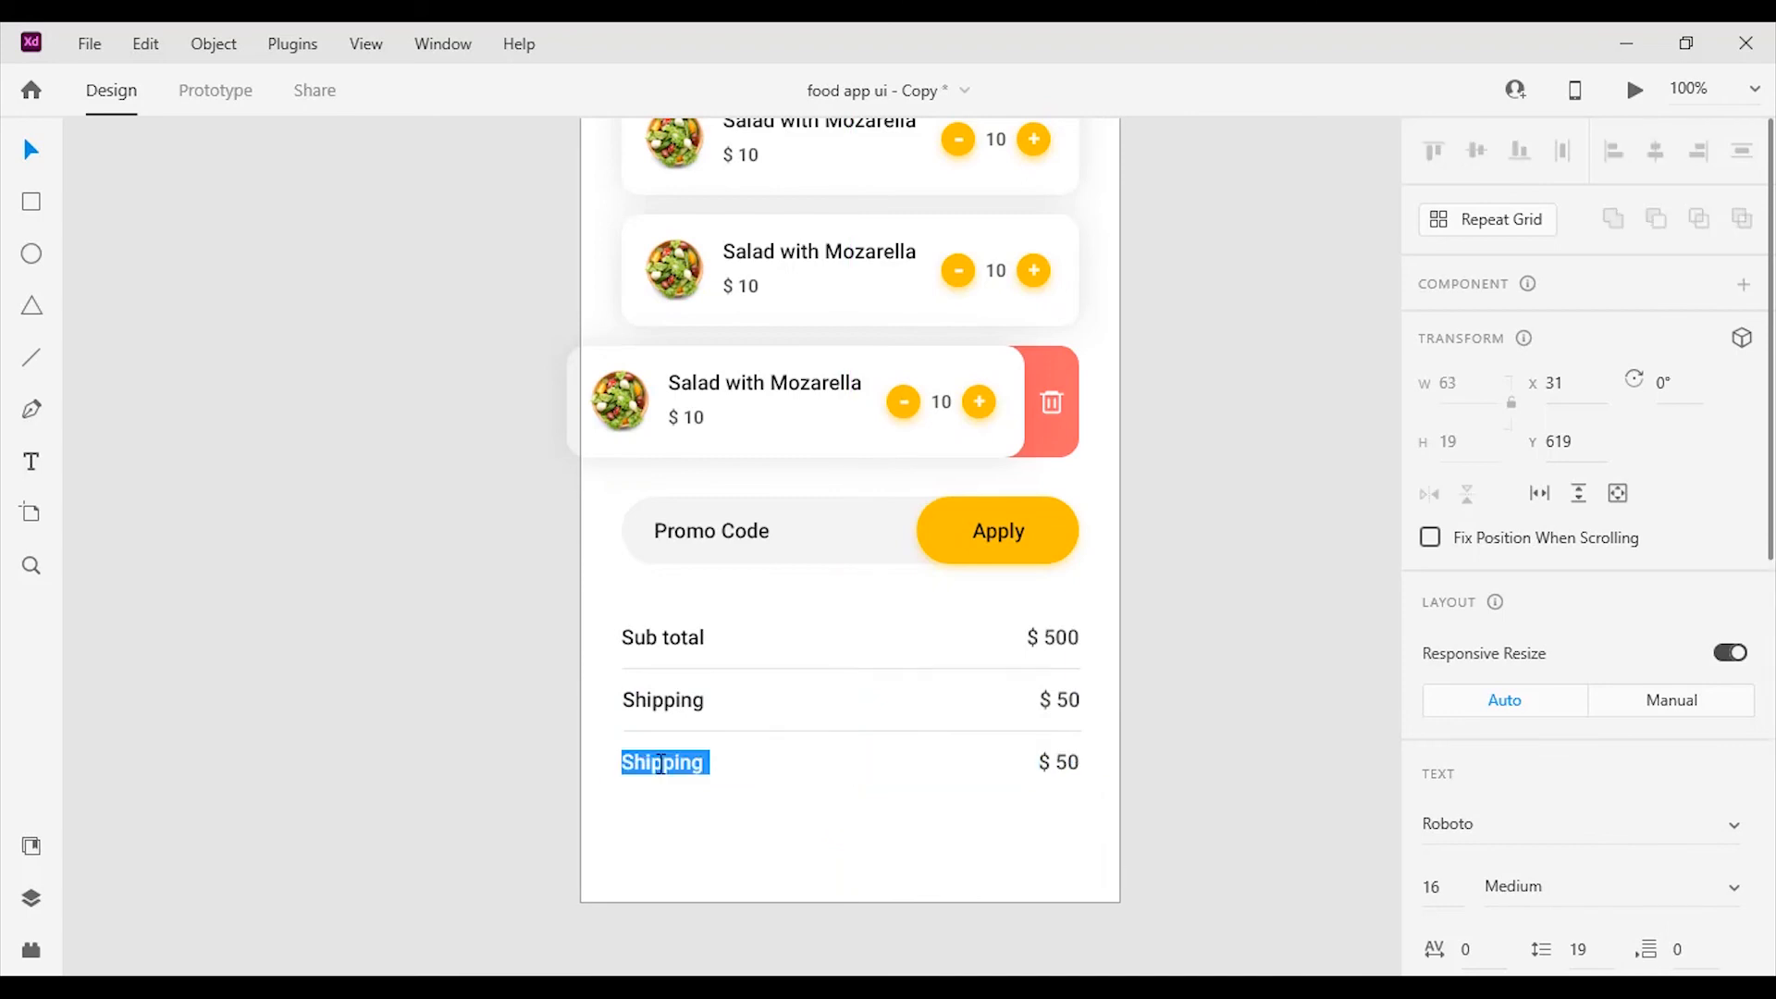
text(Total)
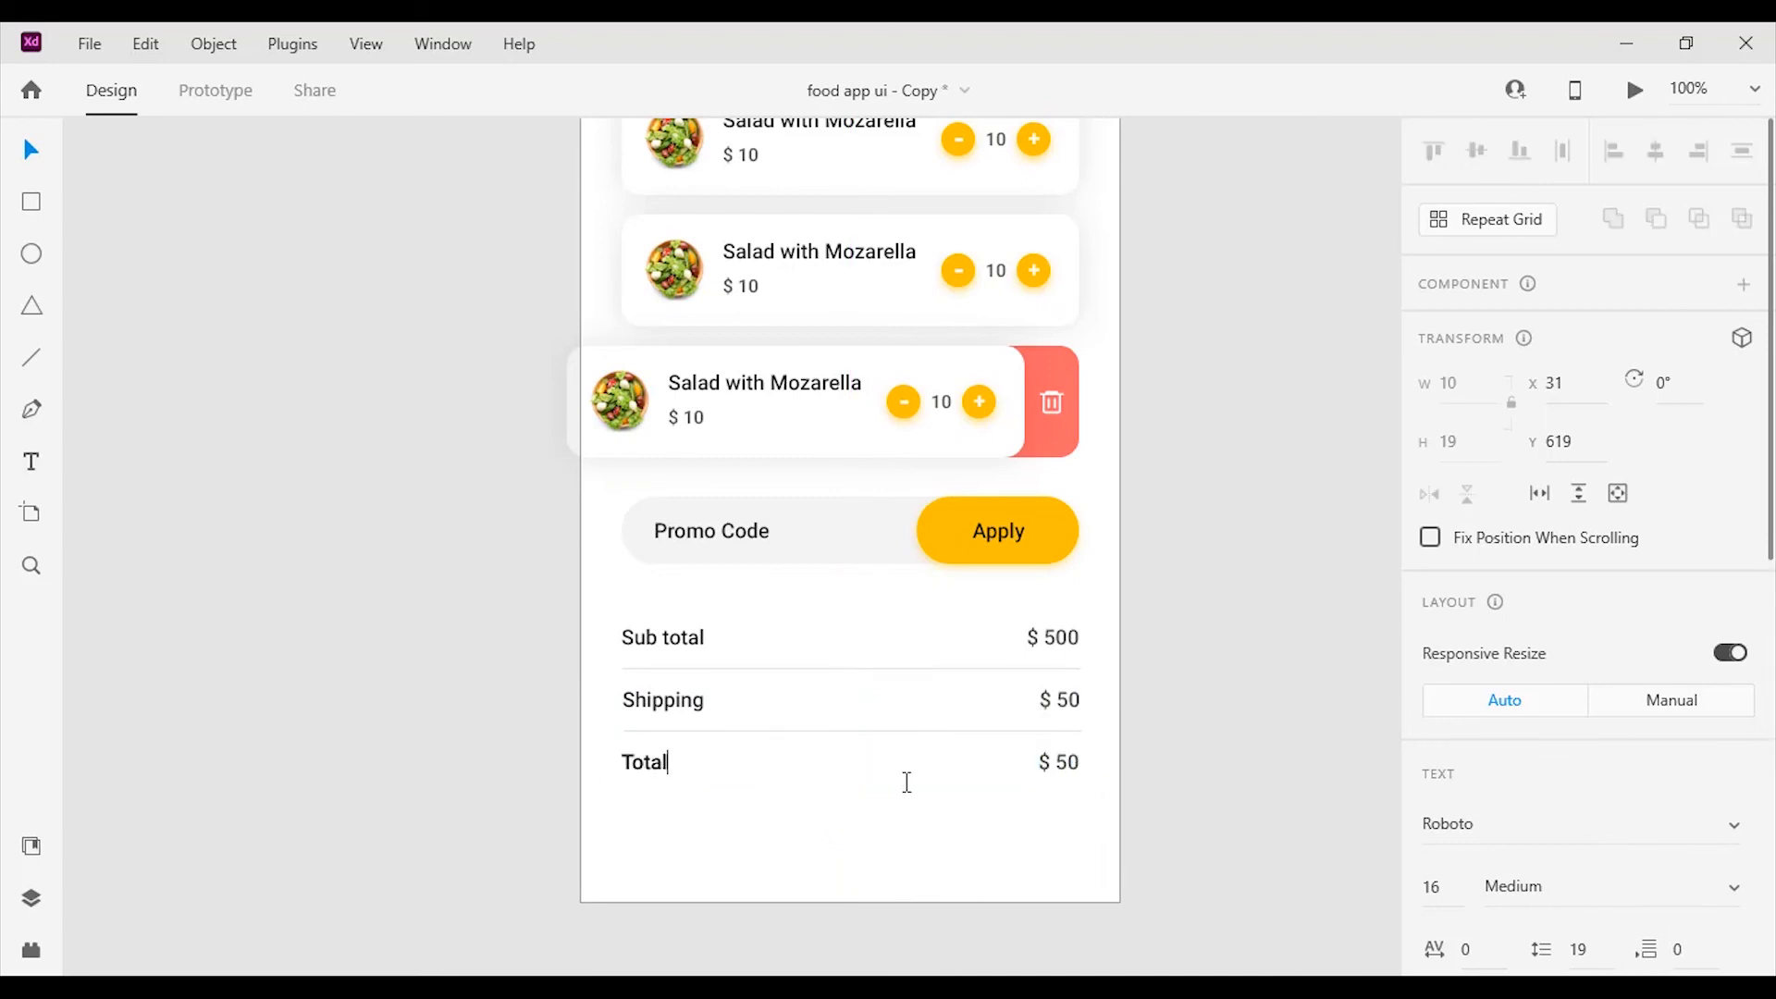
key(Escape)
double_click(1092, 761)
text(550)
Place a copy of the yellow Apply button, widened to about 354, below the Total row and centre a "Place Order" text label on it.
click(1064, 548)
drag(957, 545, 1083, 829)
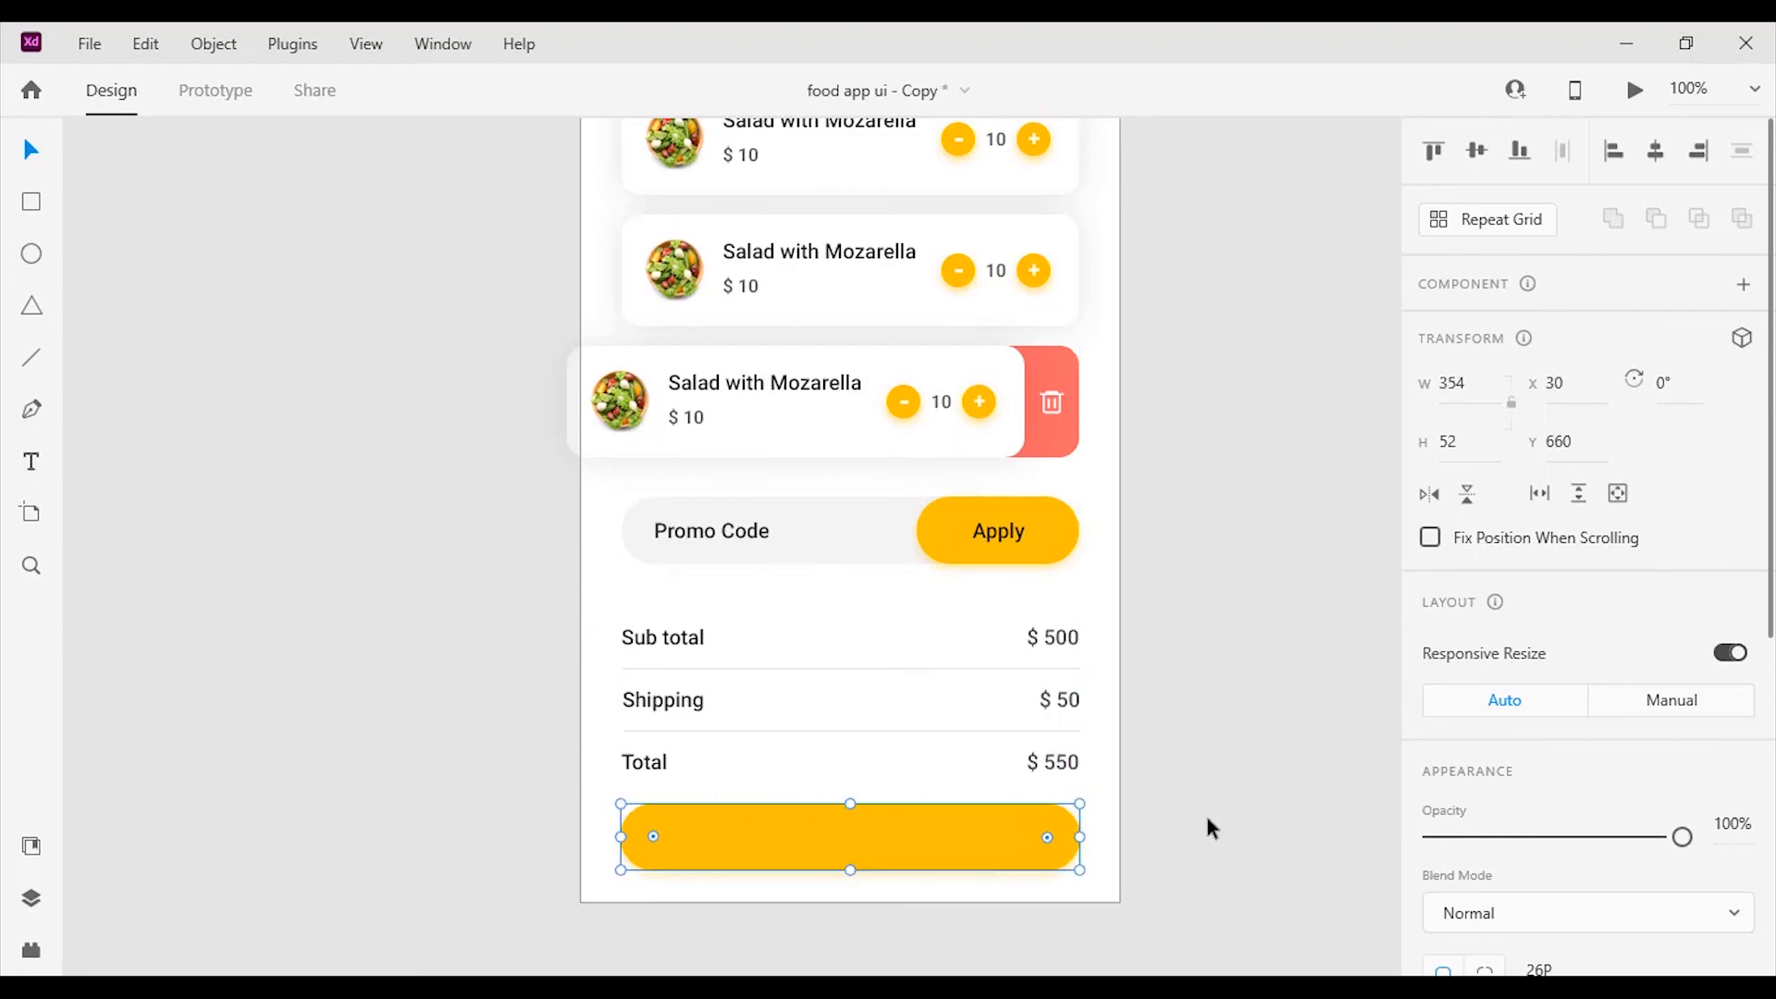
key(t)
click(923, 852)
text(Pla)
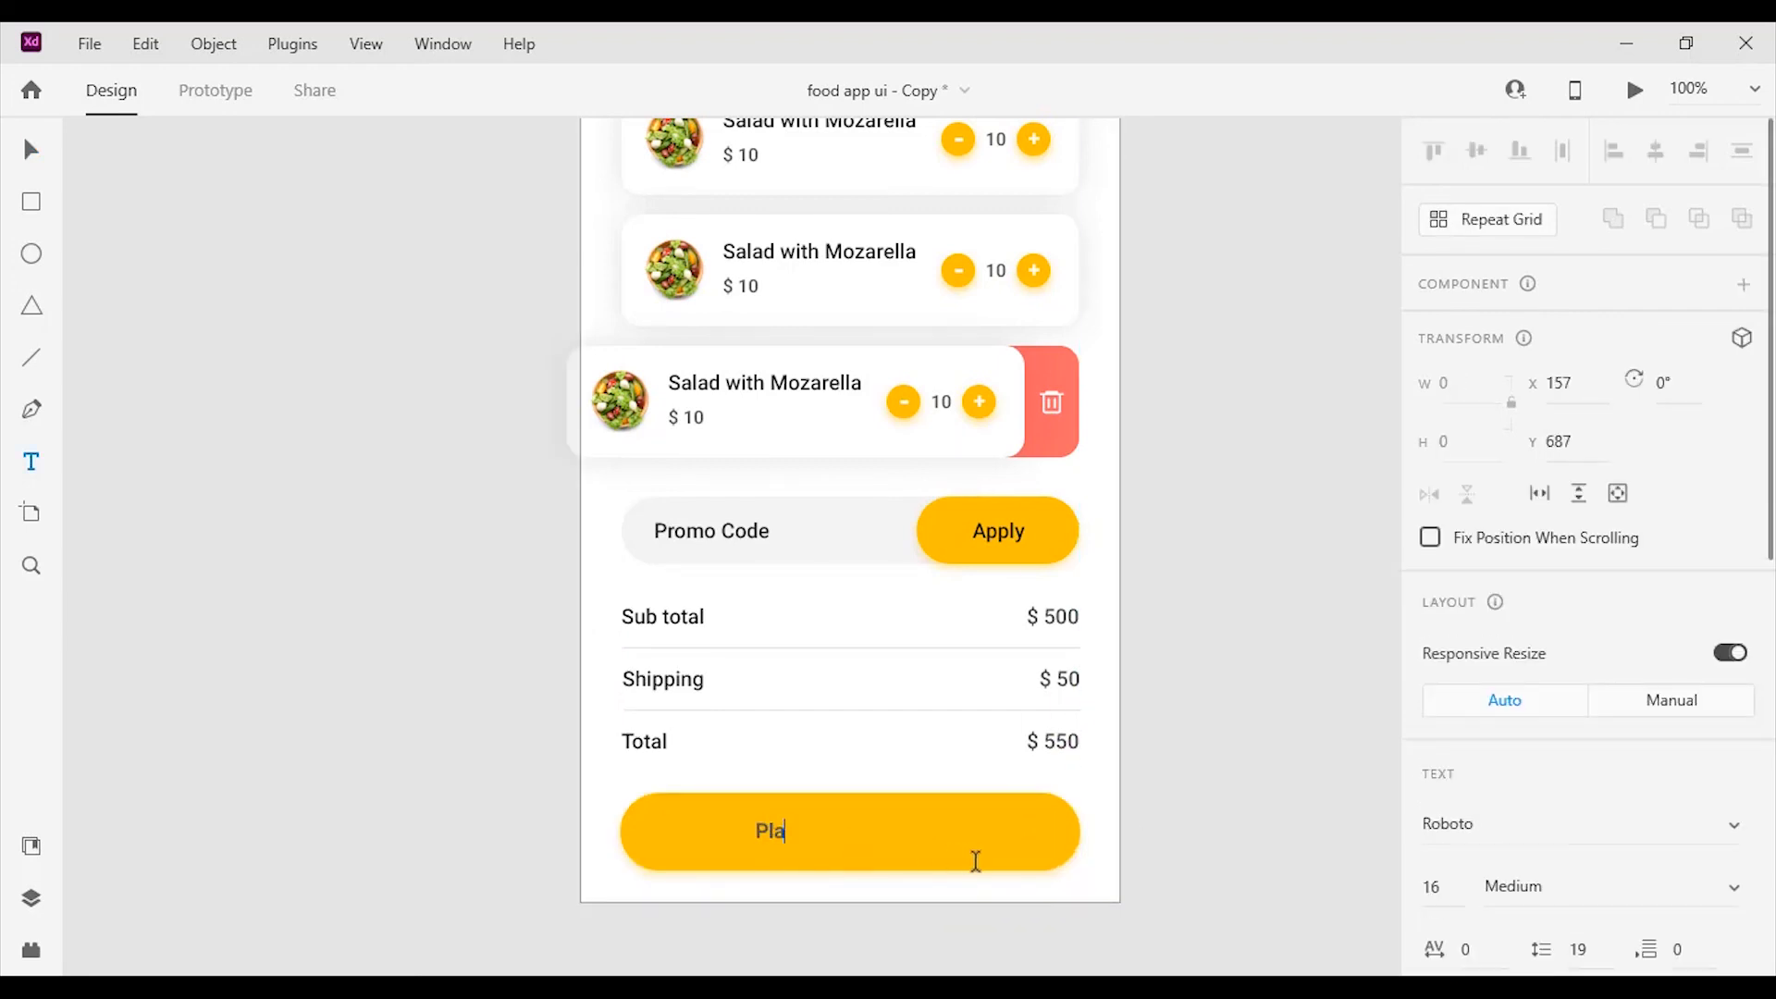
text(ce Order)
key(Escape)
click(1656, 151)
Darken the "Place Order" label's fill colour to near black.
scroll(1578, 797, down, 6)
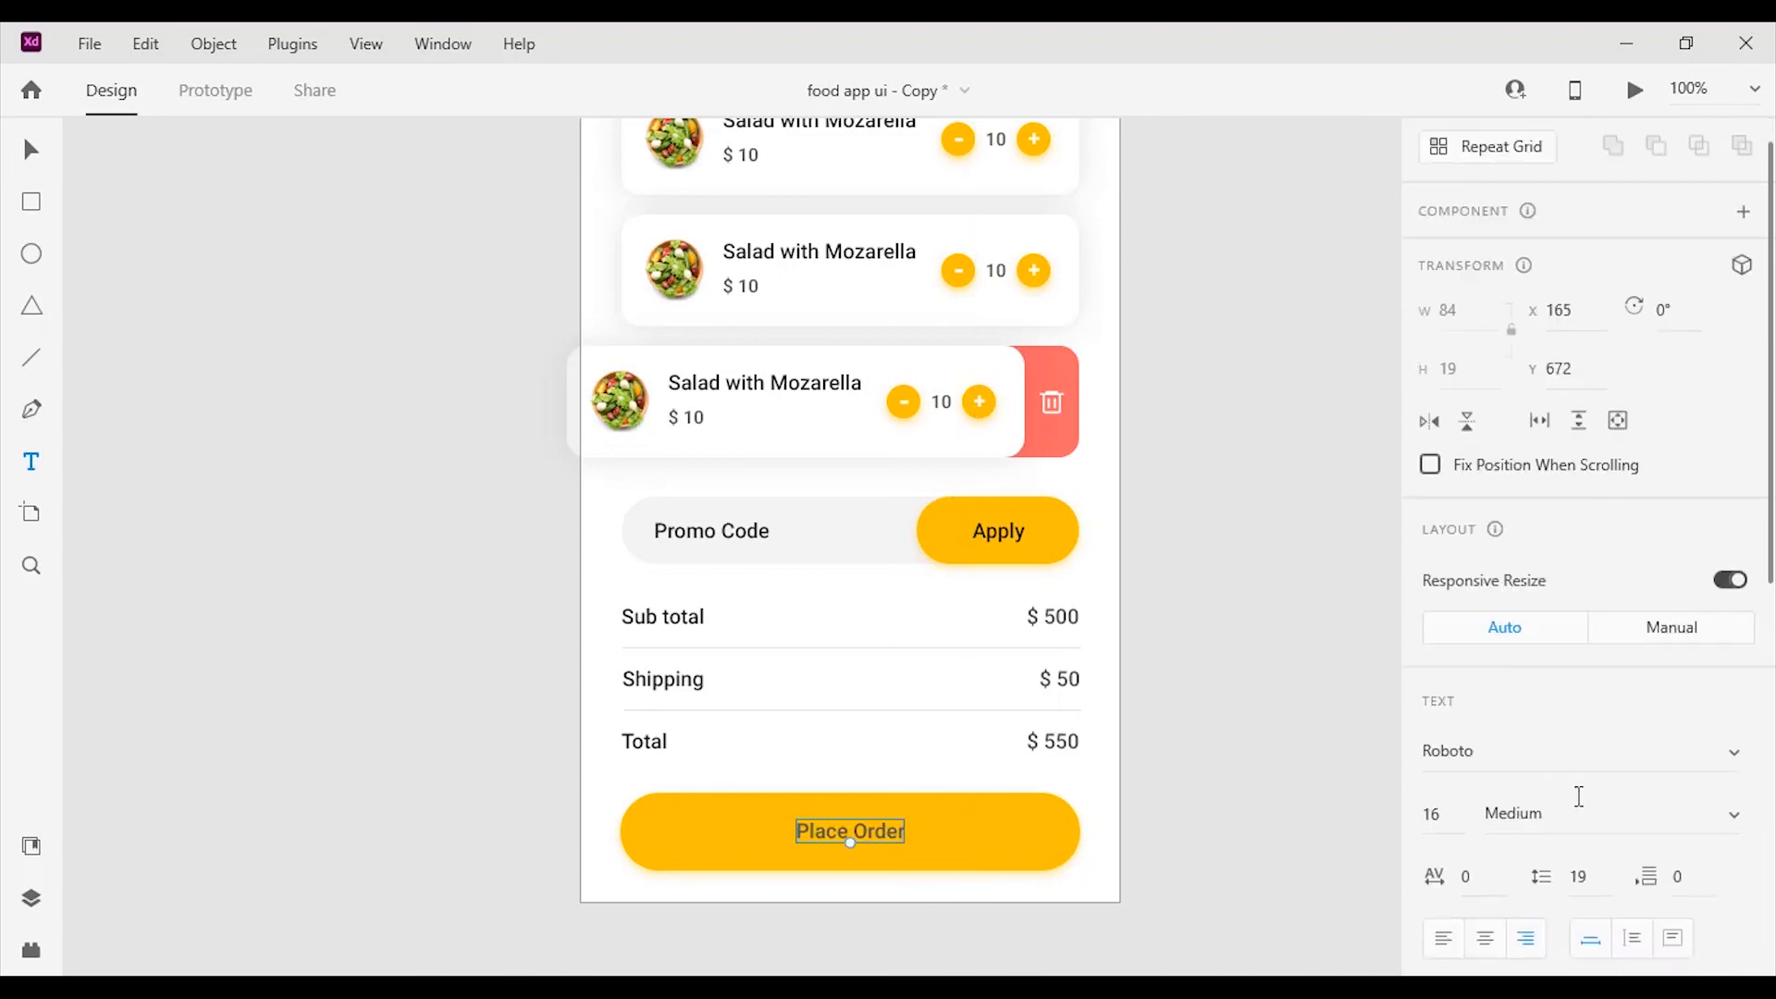
click(1484, 845)
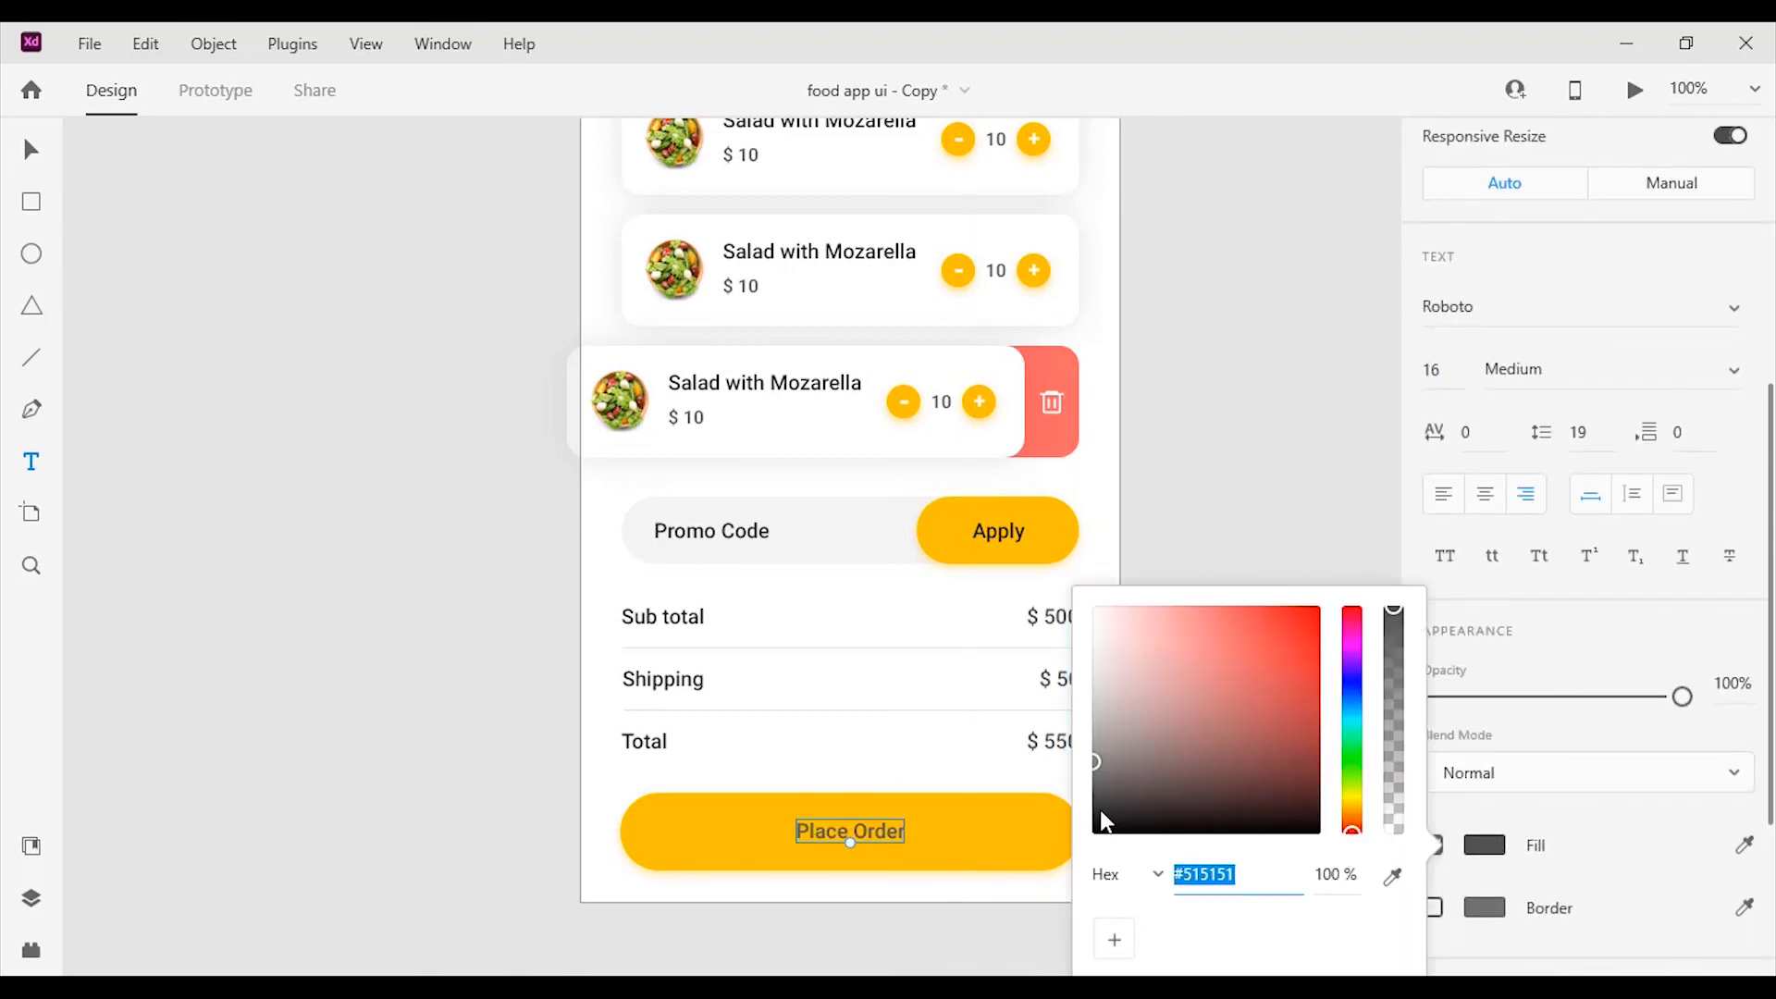
drag(1101, 808, 1057, 822)
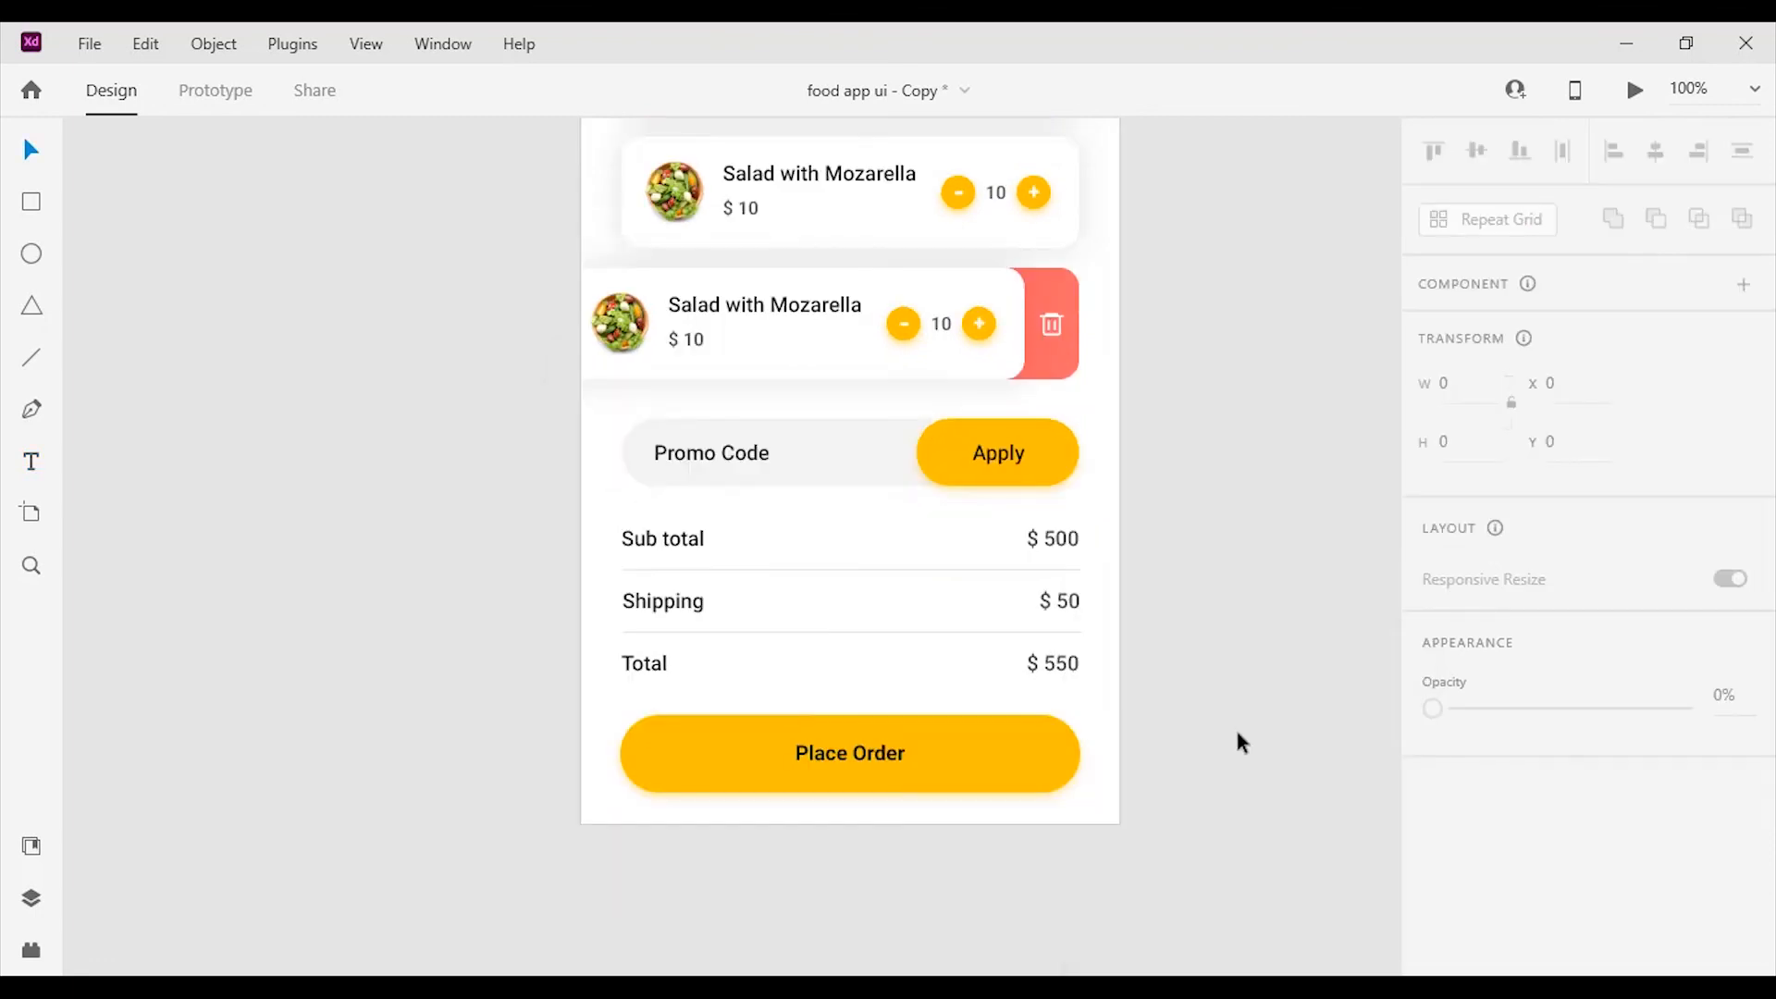
Examine the My Cart screen up close, from the item cards and delete card down to the price summary and order button.
scroll(1230, 730, up, 2)
scroll(1230, 732, up, 3)
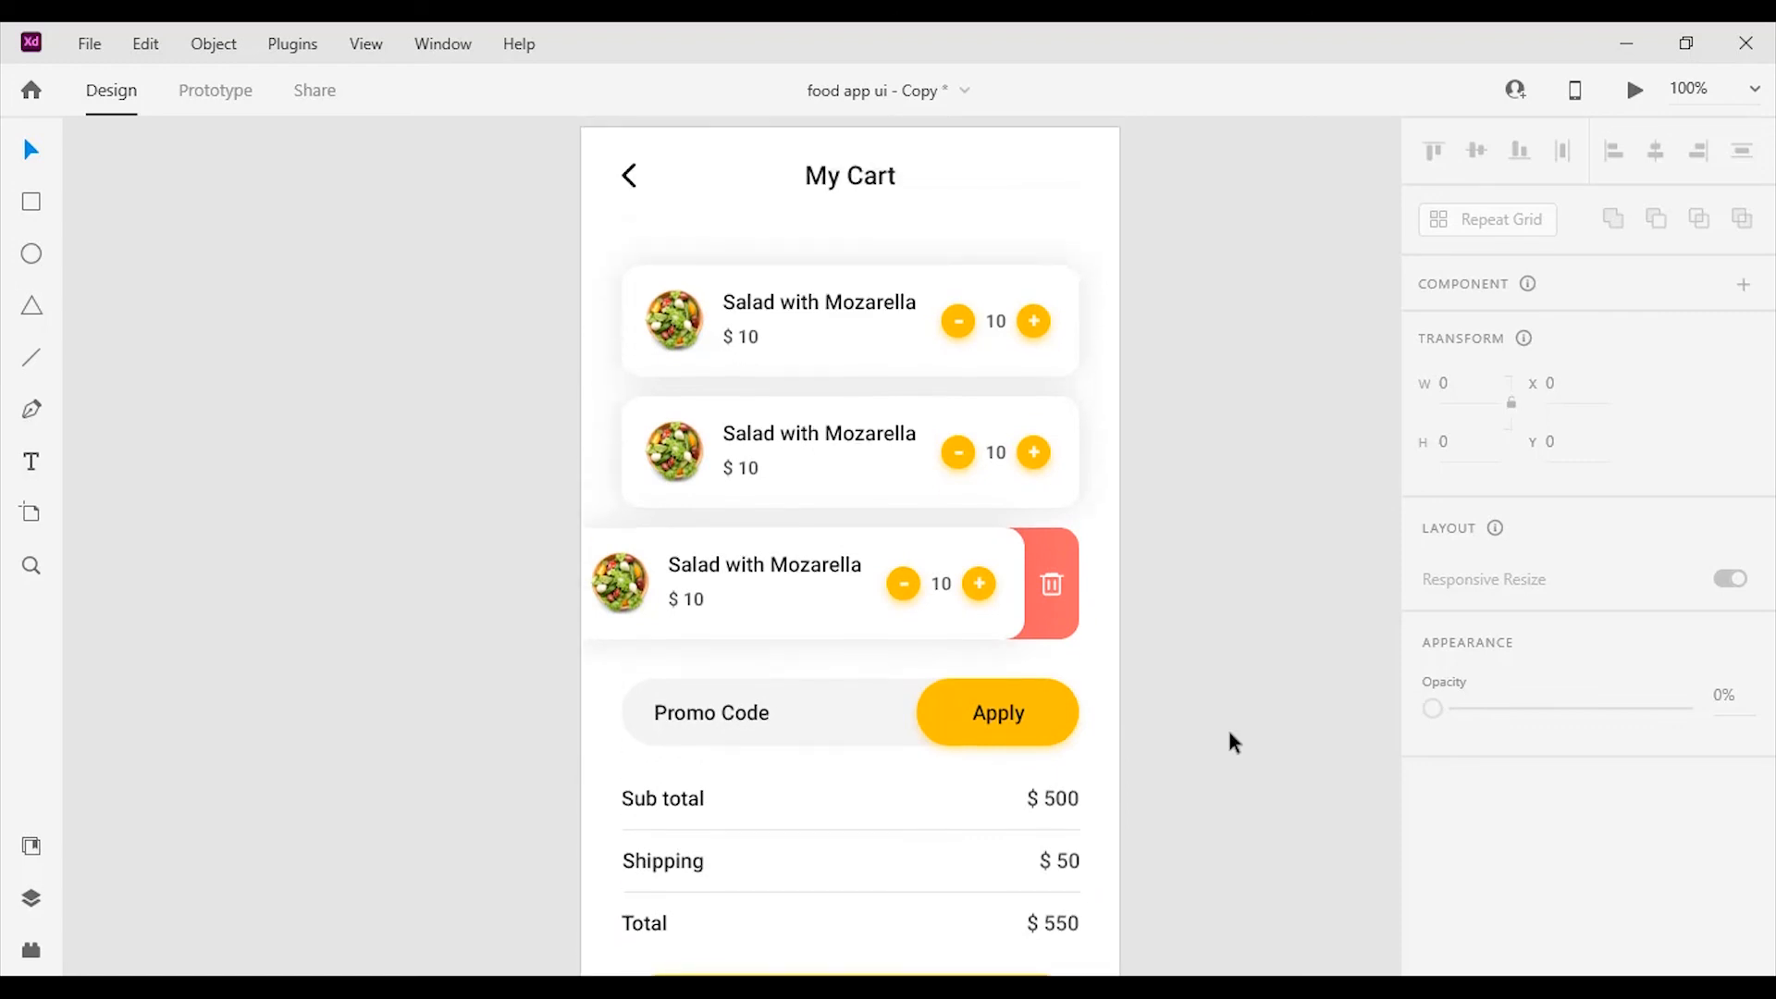
scroll(1229, 732, up, 1)
scroll(1146, 702, up, 3)
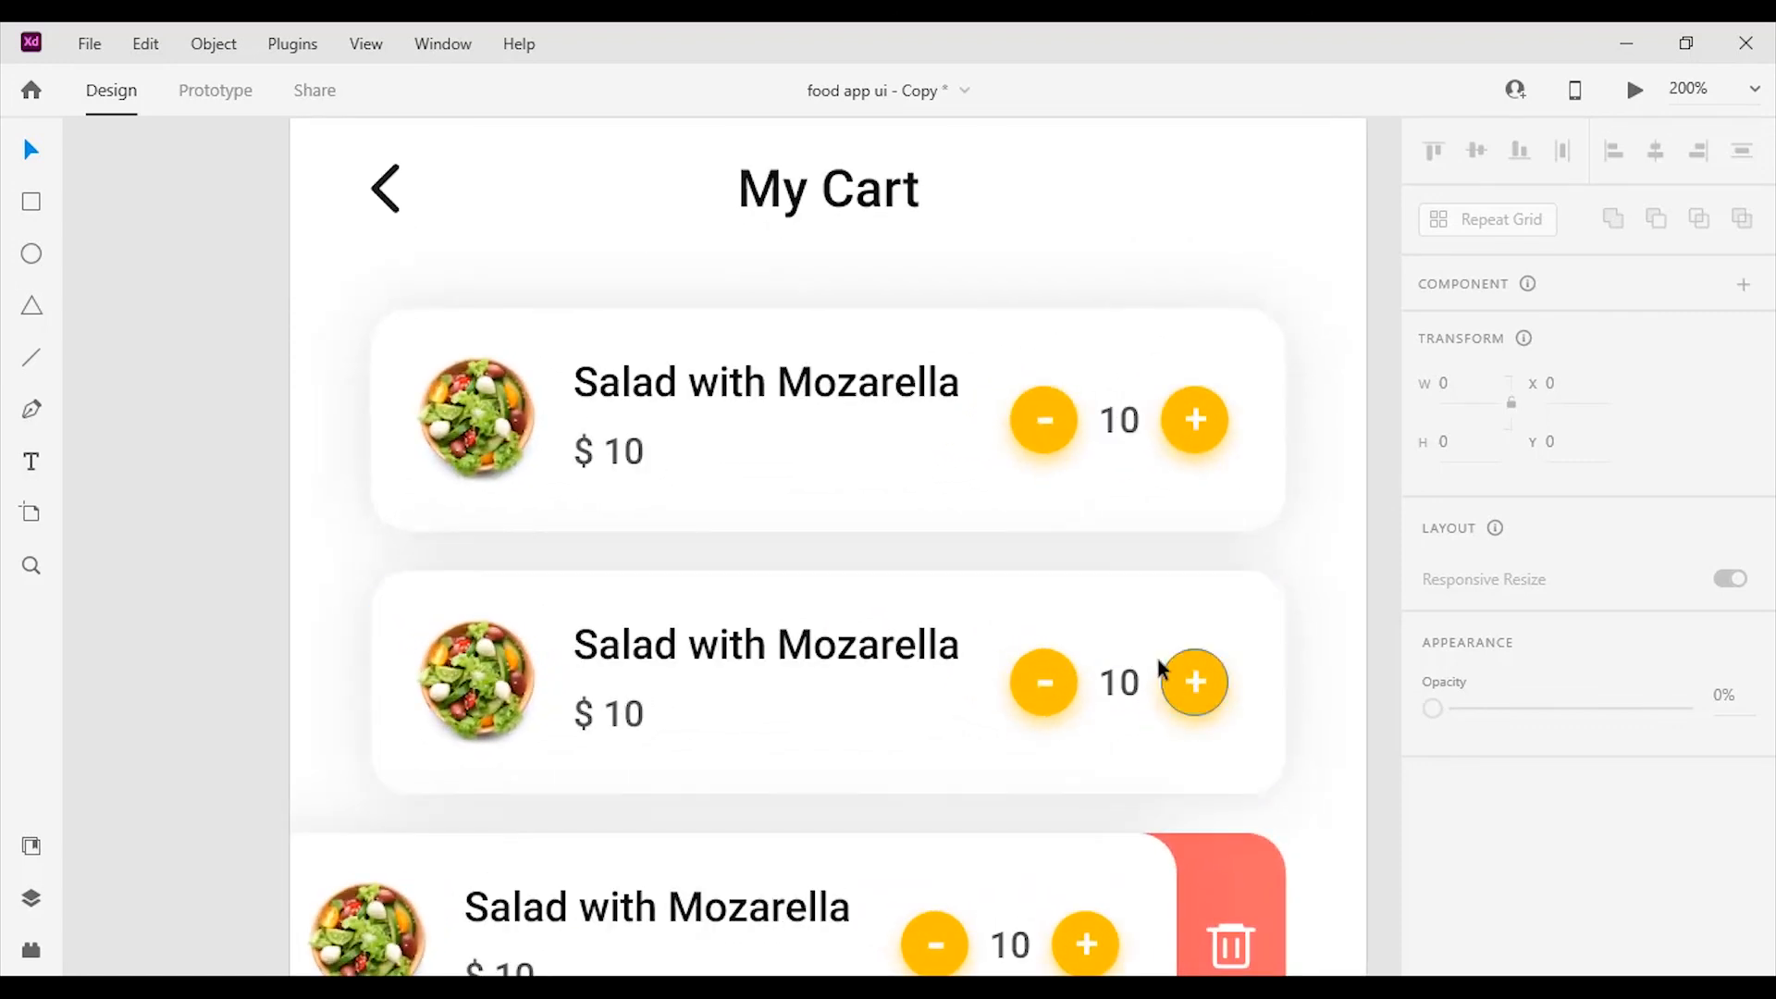
key(space)
drag(1122, 614, 1009, 668)
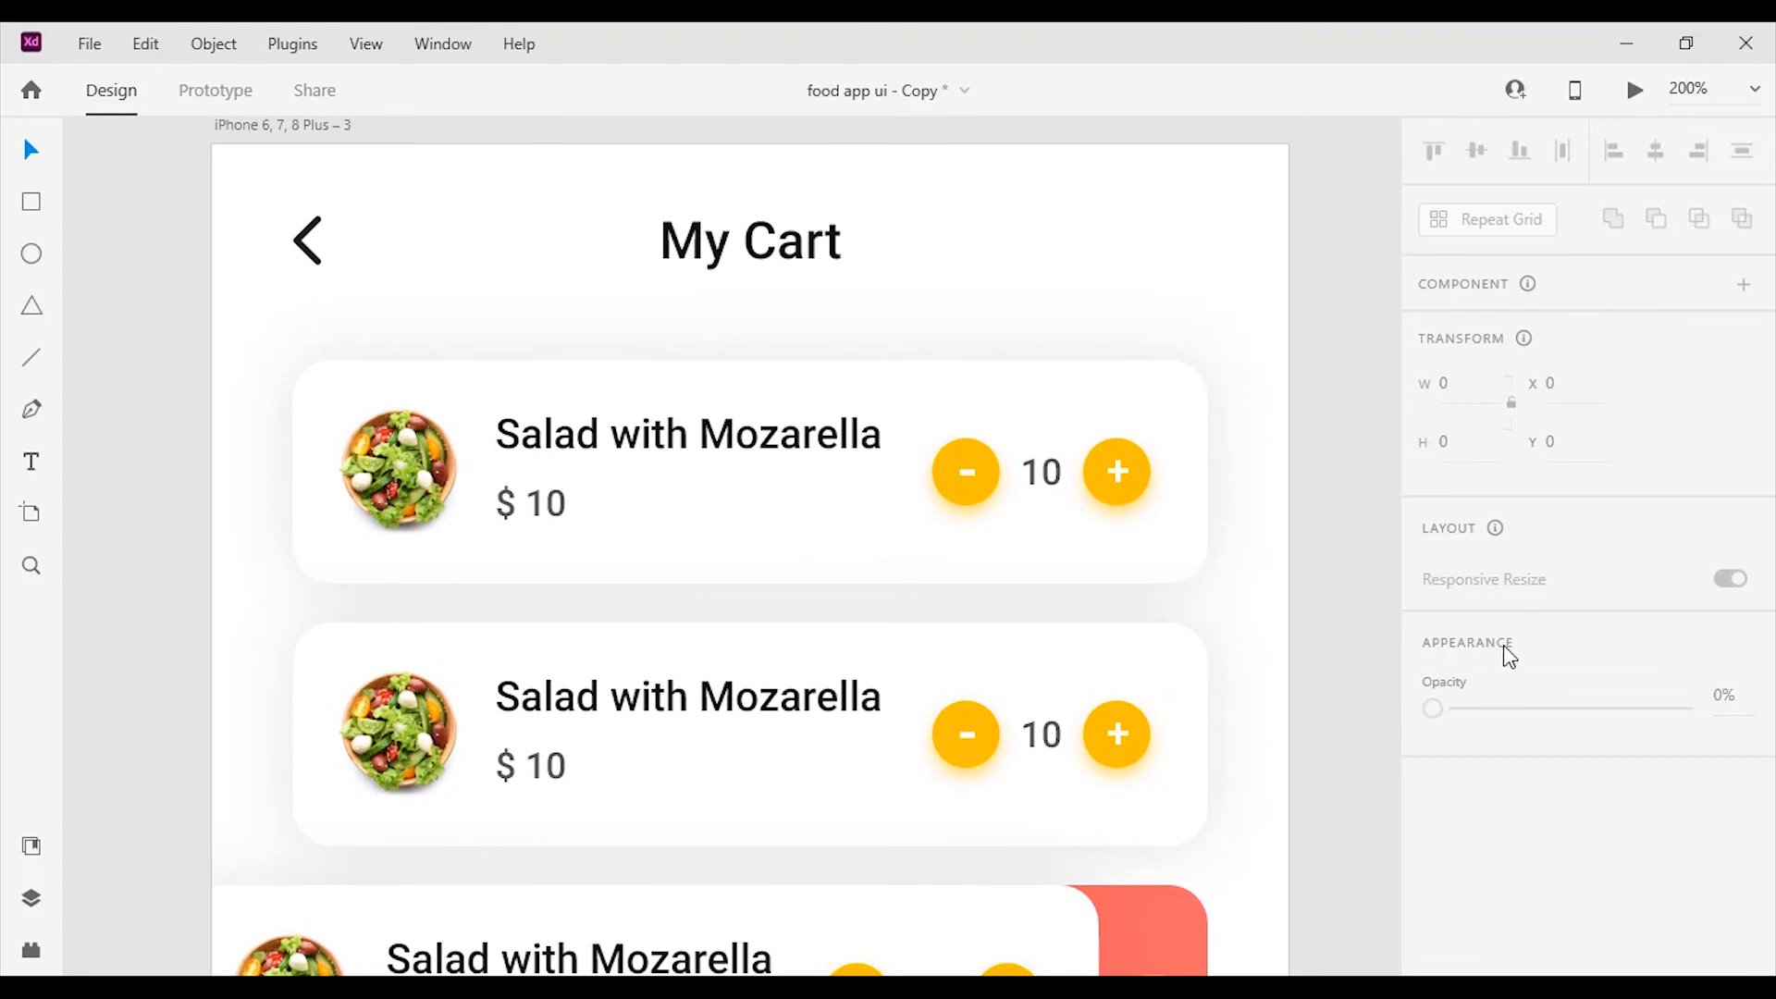
key(ctrl+equal)
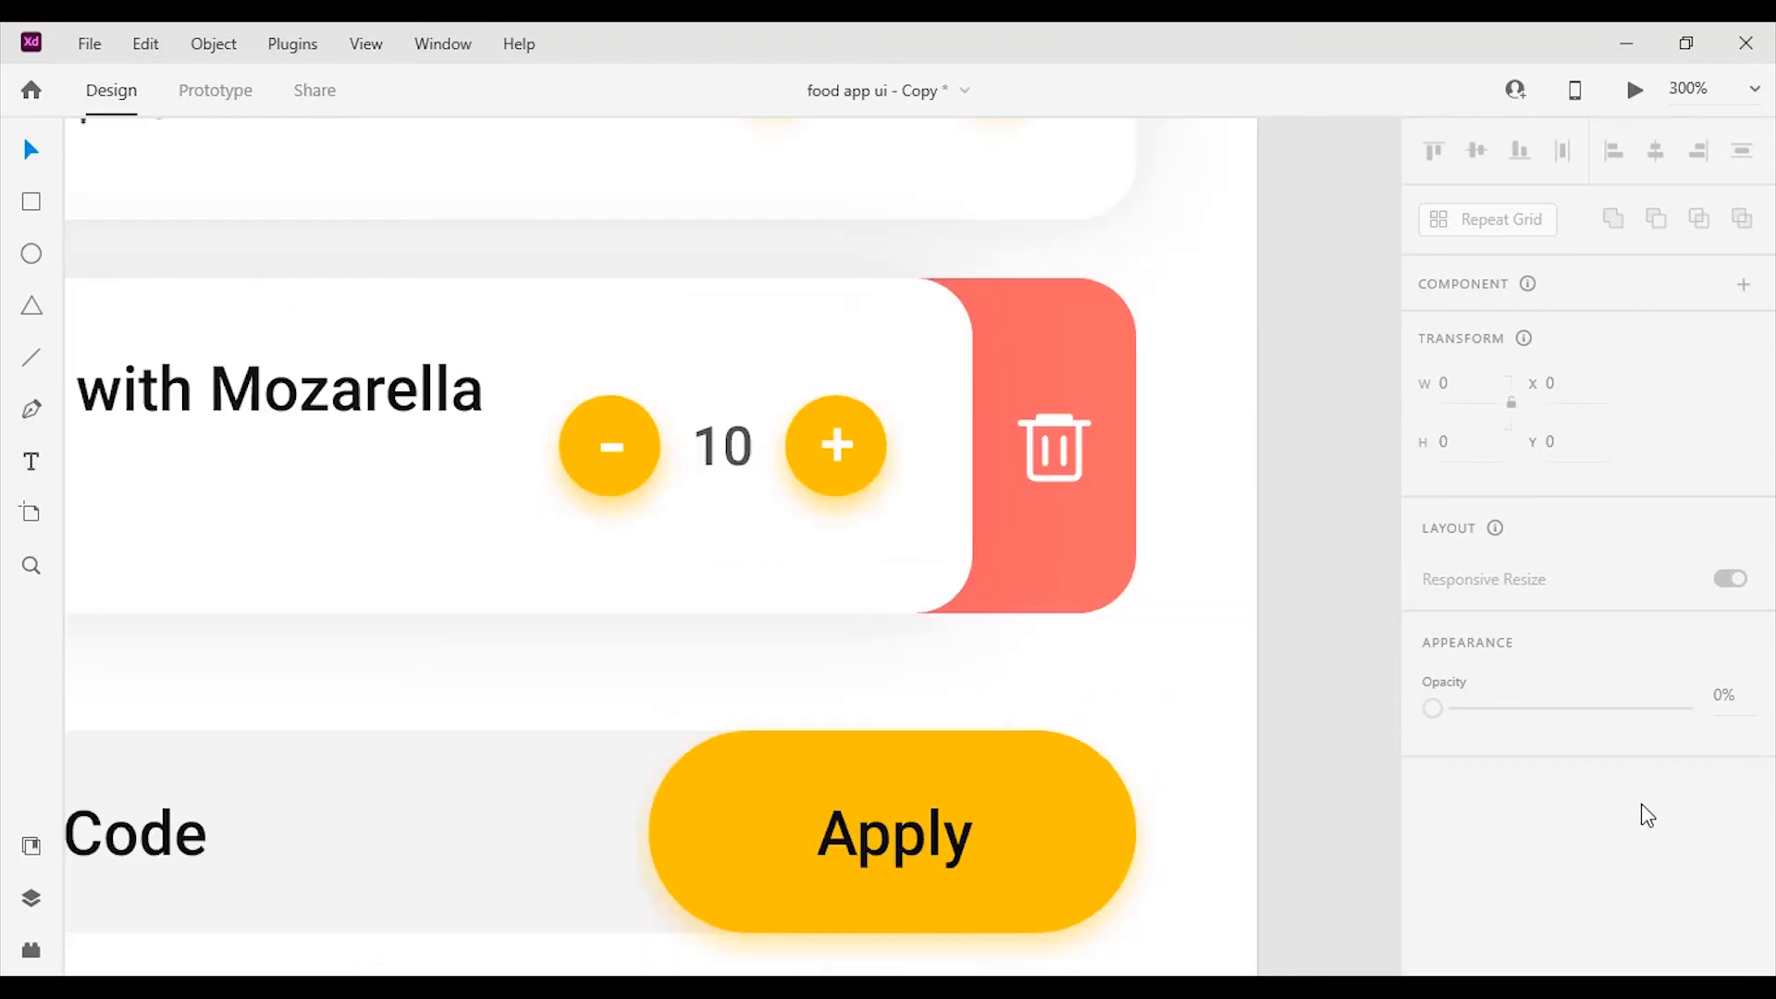
key(space)
drag(1641, 796, 812, 428)
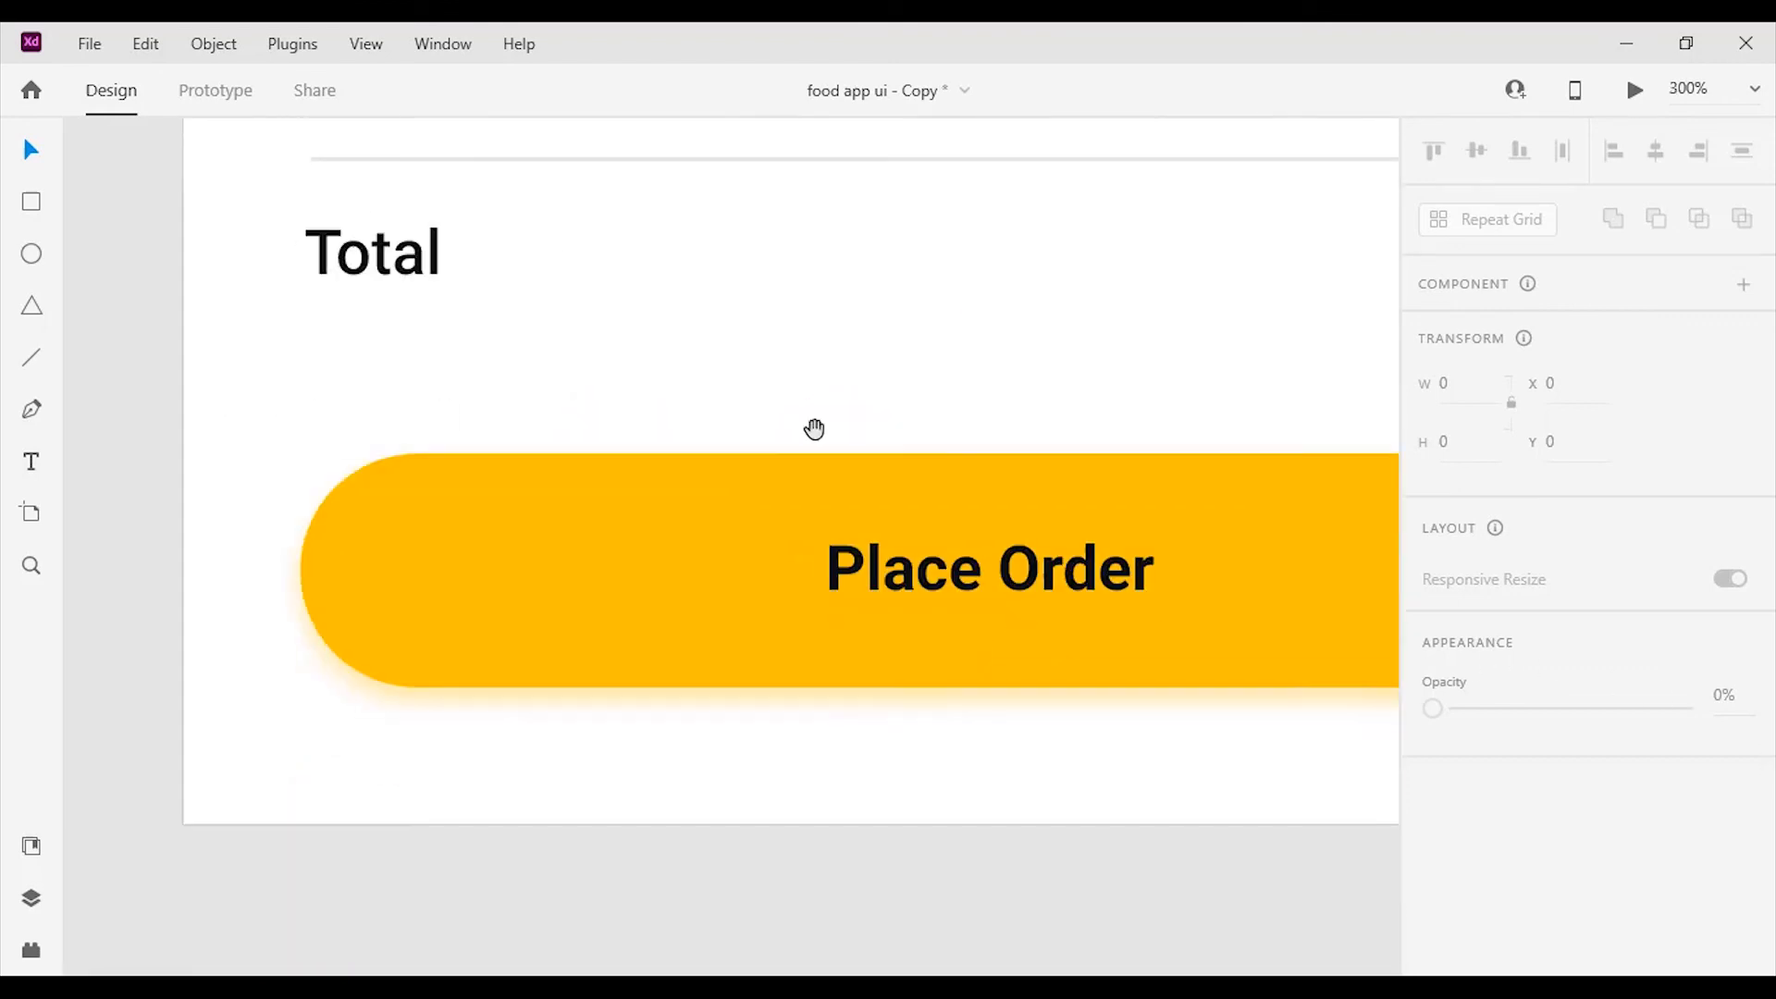
drag(812, 709, 680, 754)
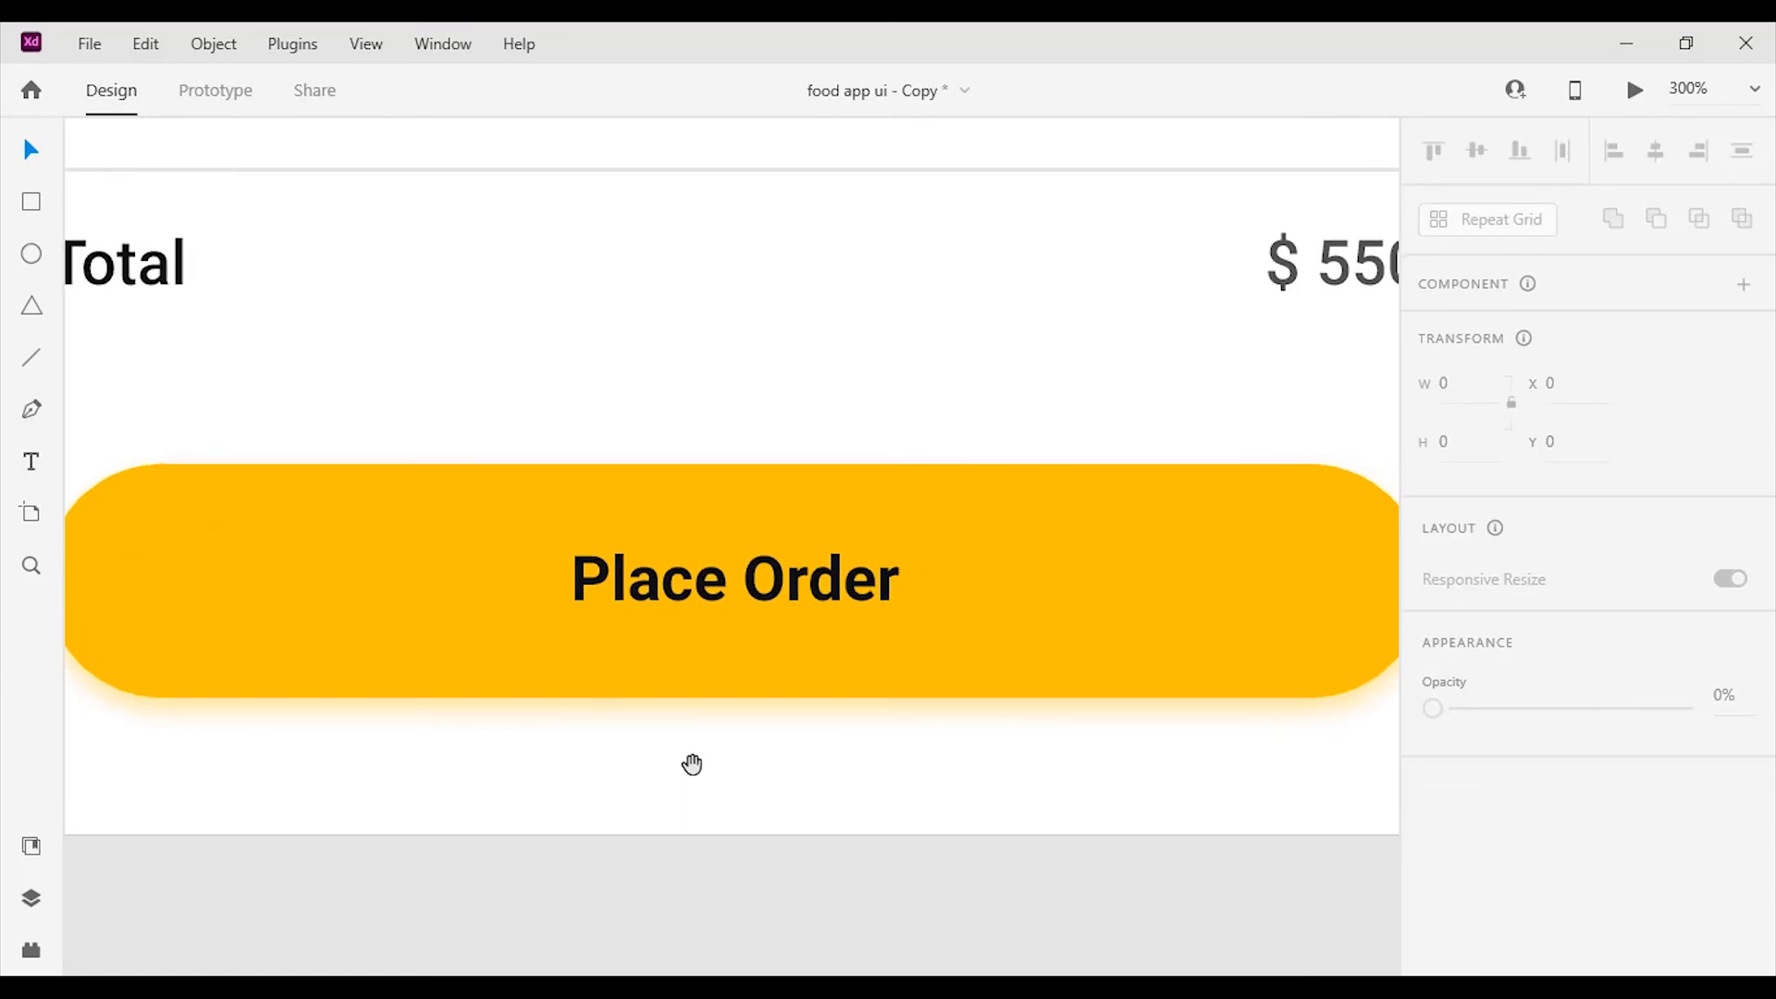
key(ctrl+minus)
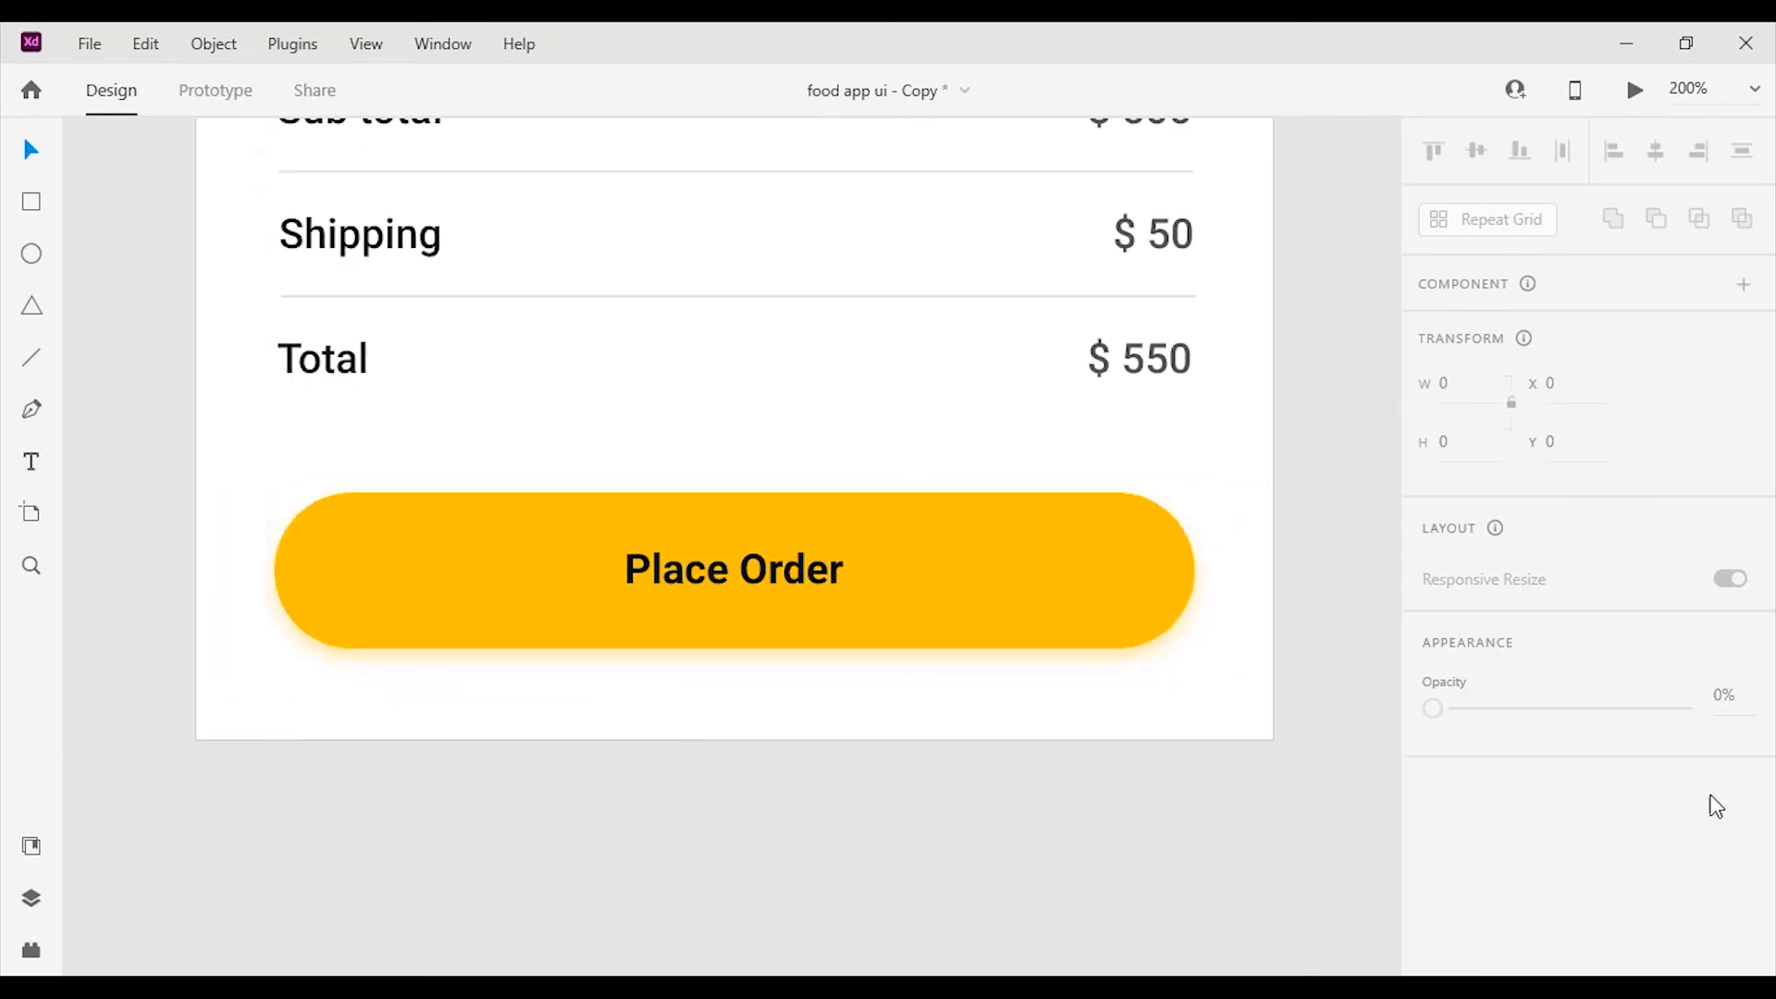
scroll(1371, 561, up, 5)
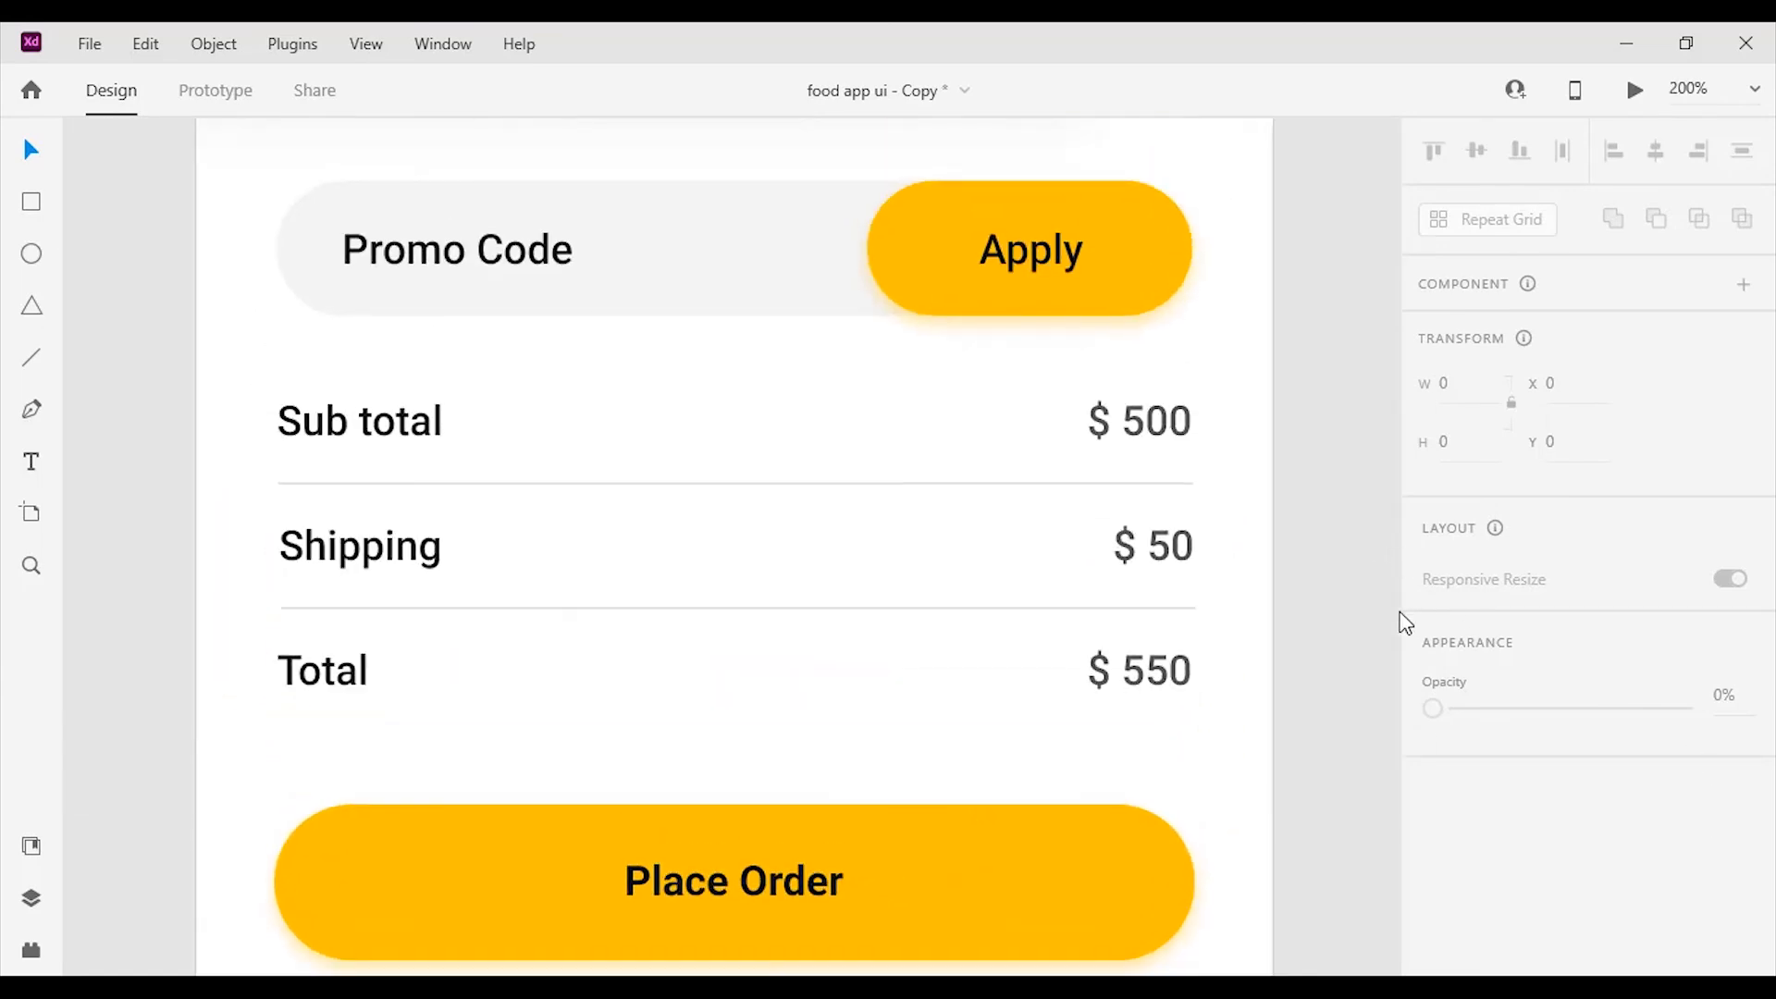